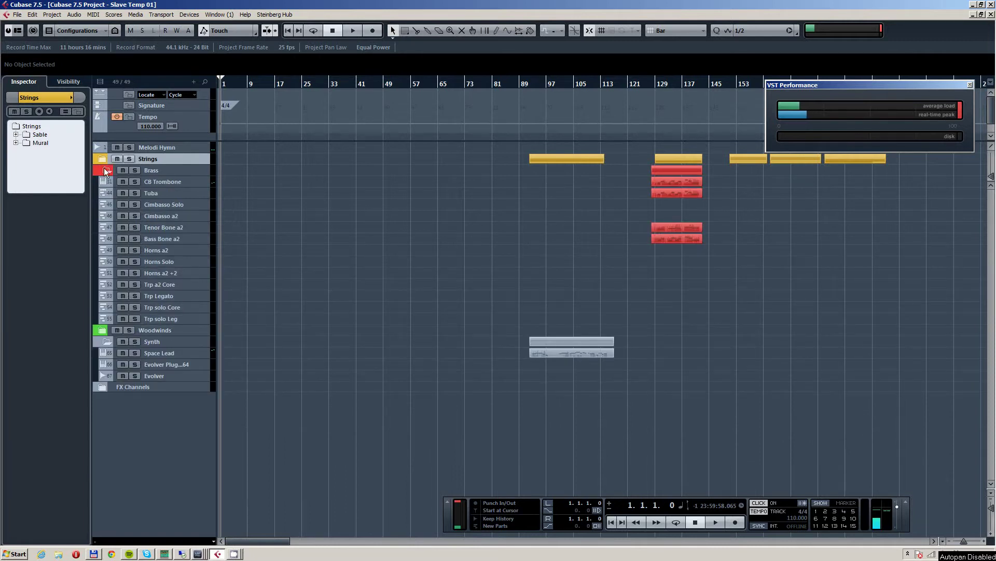
Step: Collapse the Brass and Woodwinds folder tracks and look into the Strings folder's Sable and Mural subfolders
click(105, 170)
click(104, 181)
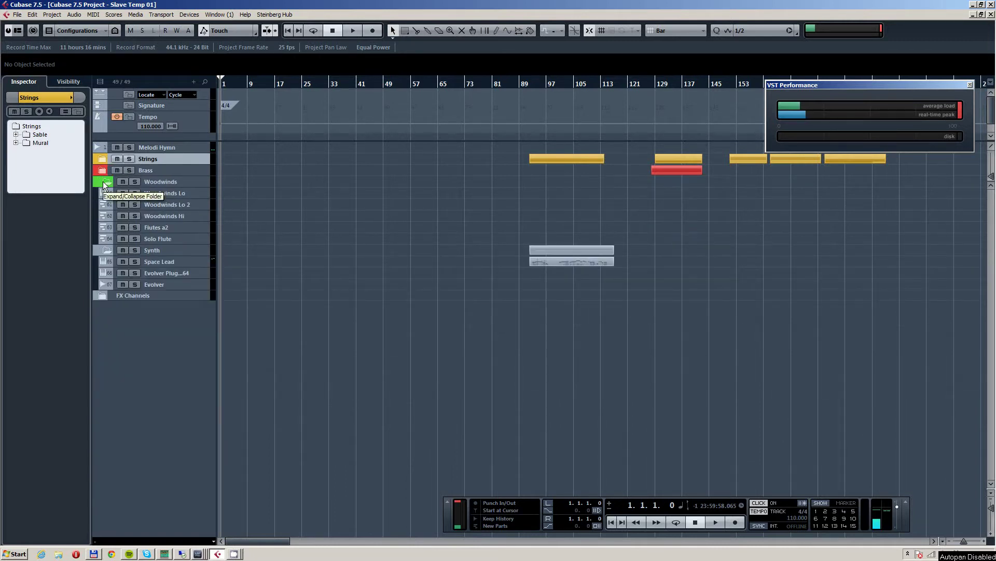
click(107, 181)
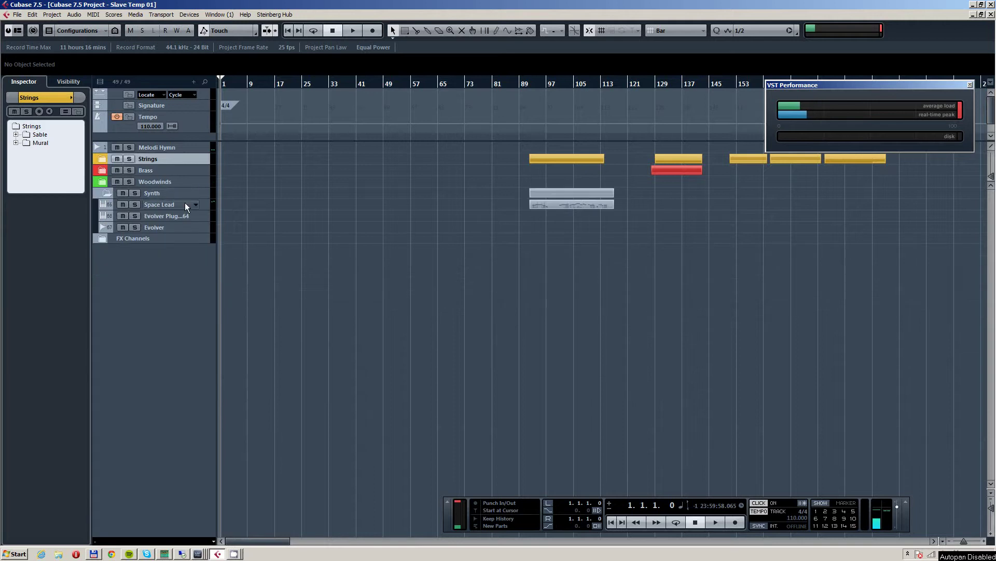
click(101, 157)
click(108, 171)
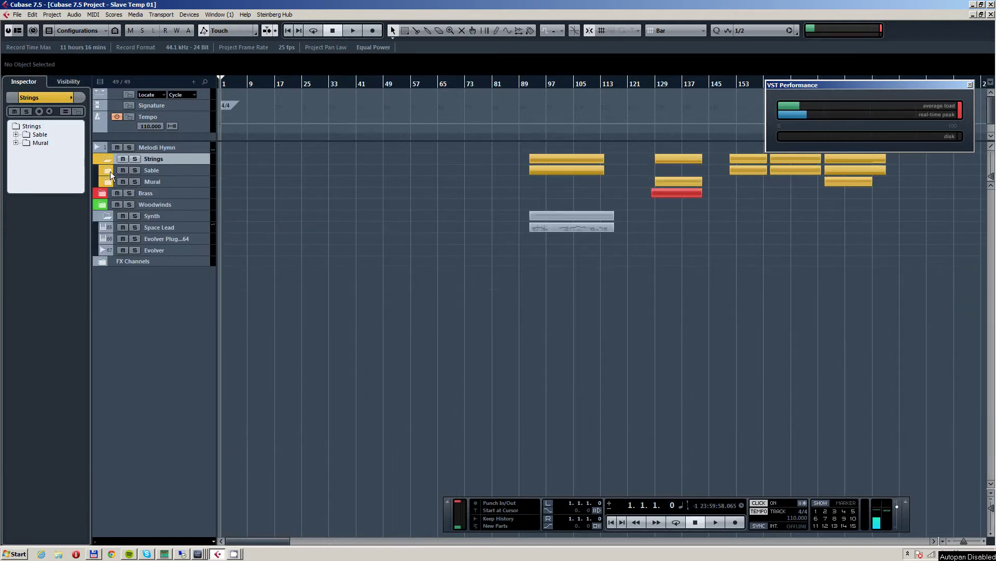
click(109, 170)
click(108, 160)
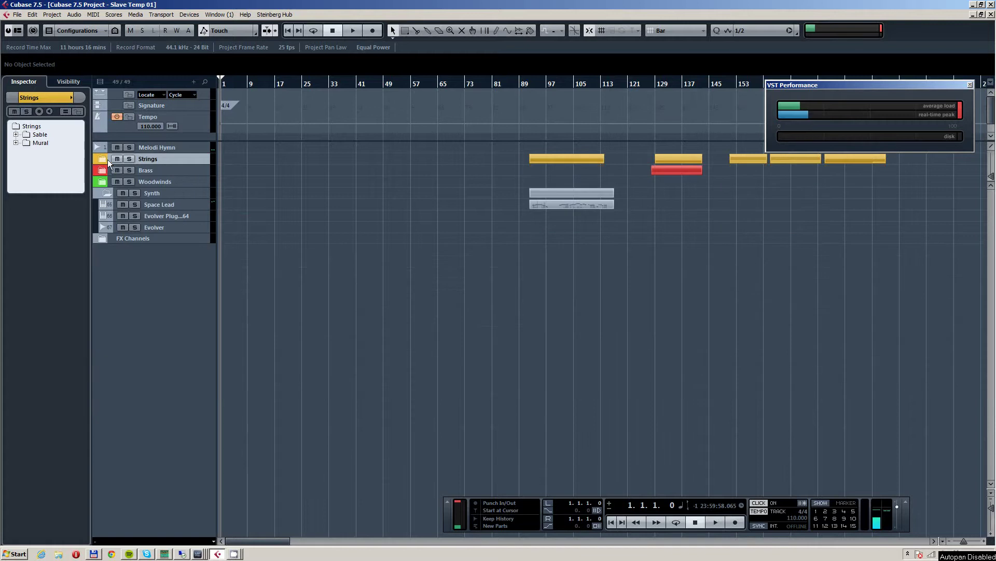
Step: Switch to the Sable instance in Vienna Ensemble Pro, view its Kontakt instruments, and return to the Cubase project
click(185, 554)
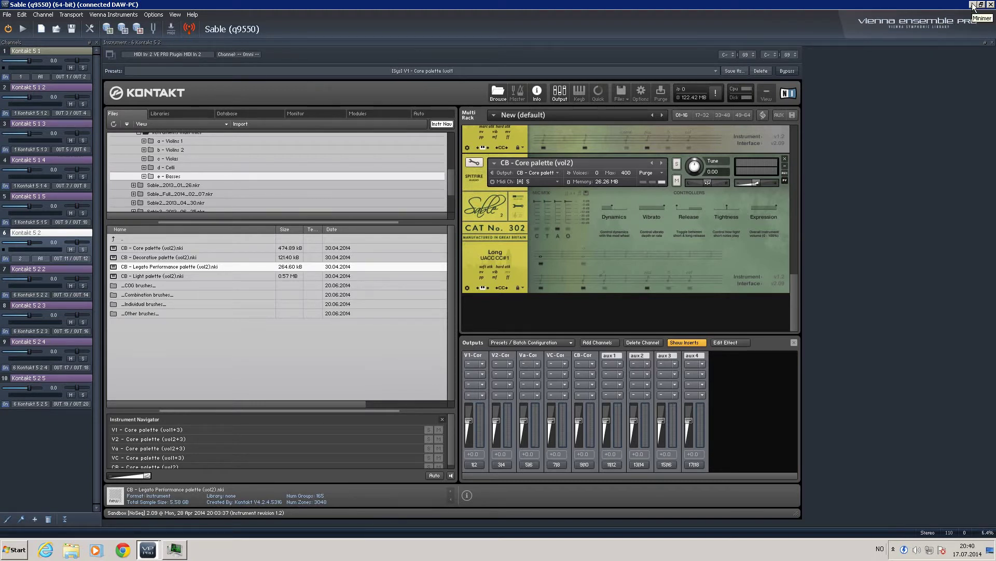
mouse_move(673, 6)
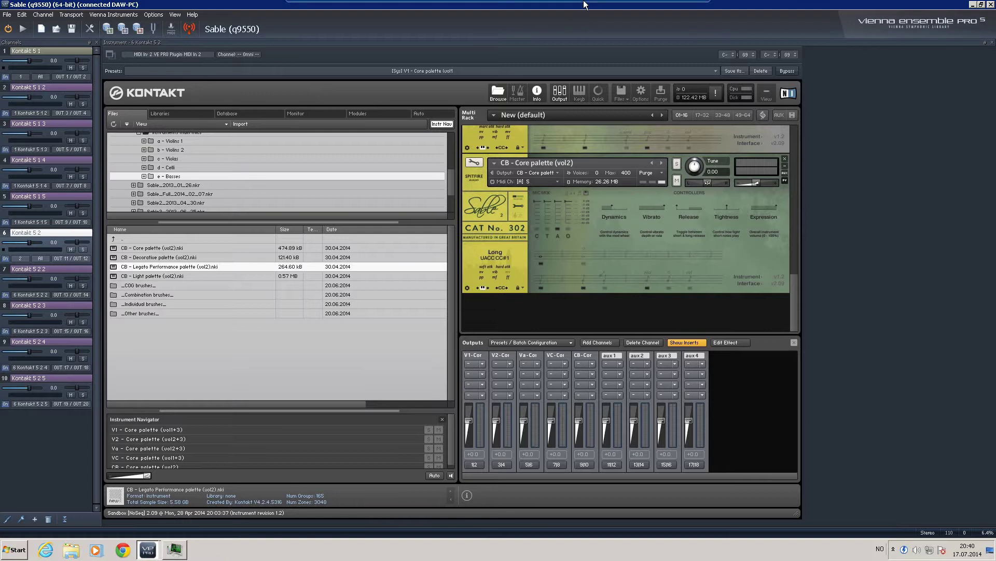
click(674, 6)
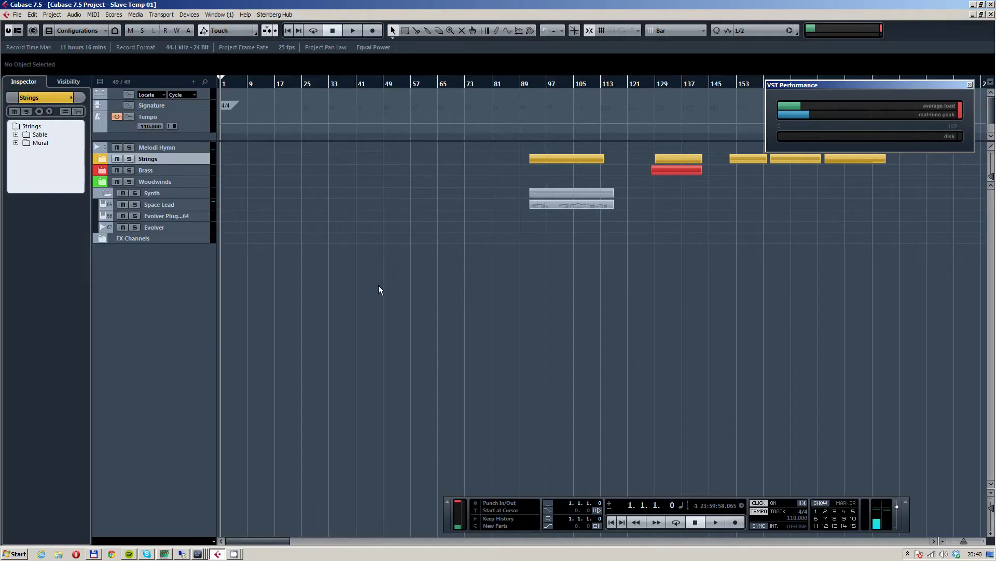
Step: Expand the Woodwinds, Brass and Strings folder tracks, including the Sable subfolder, to show their individual instruments
click(102, 181)
click(102, 170)
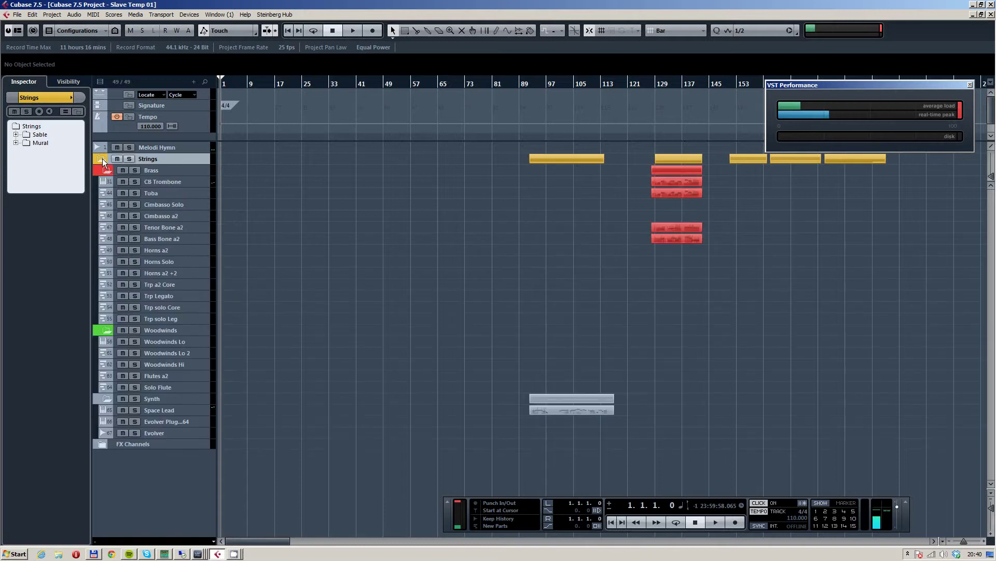
click(101, 158)
scroll(325, 348, down, 3)
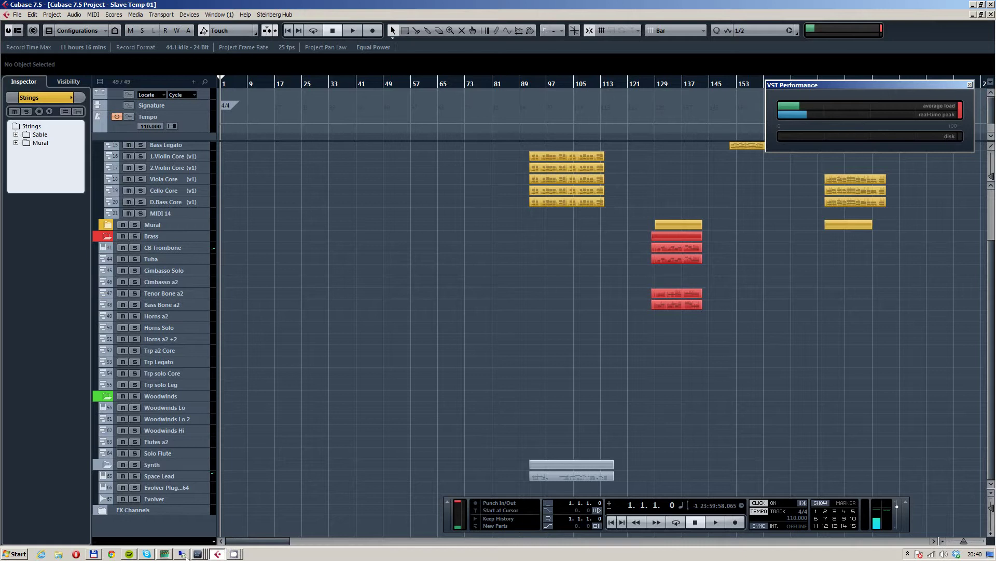
Step: Turn the gain of microphone input 1 all the way down in the Fireface Settings and close the dialog
click(906, 554)
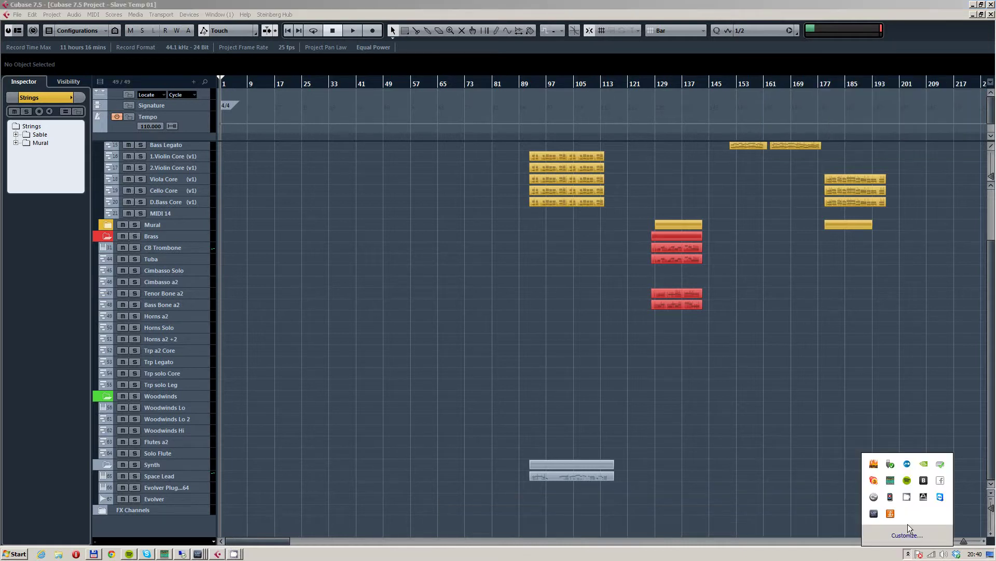
click(875, 464)
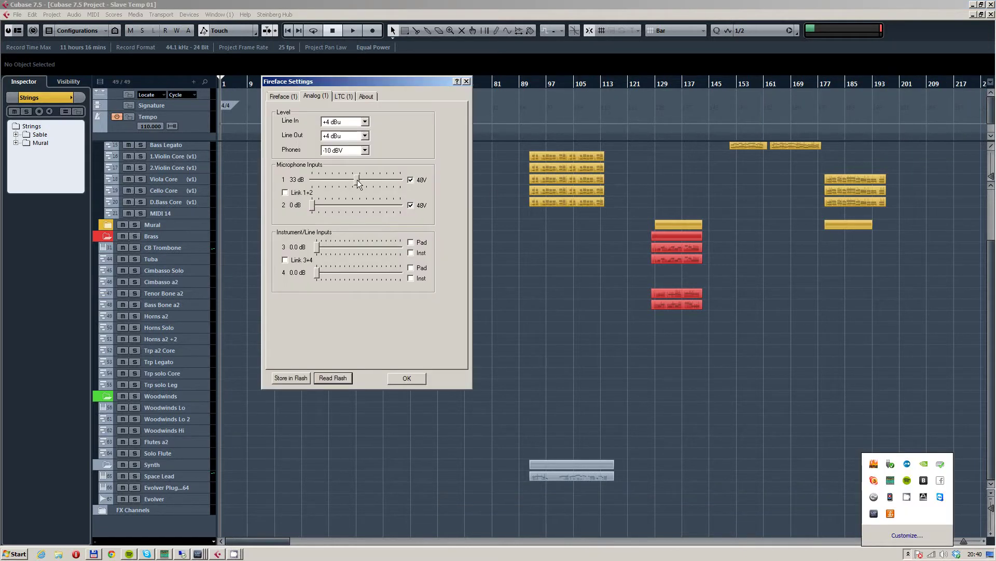
drag(357, 180, 311, 180)
click(407, 378)
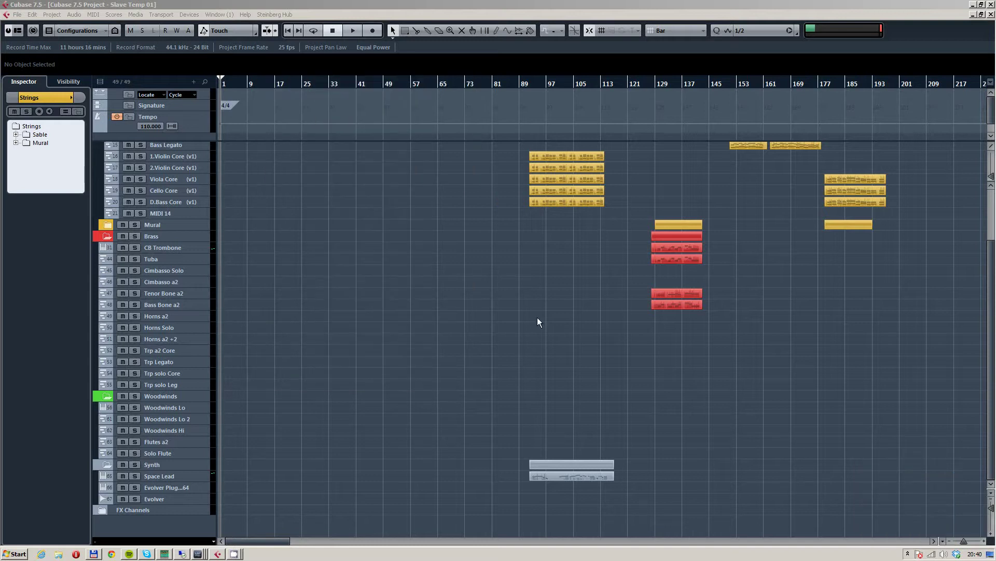
Step: Pick out the Sable core string tracks, from 1.Violin Core to D.Bass Core
scroll(266, 319, up, 5)
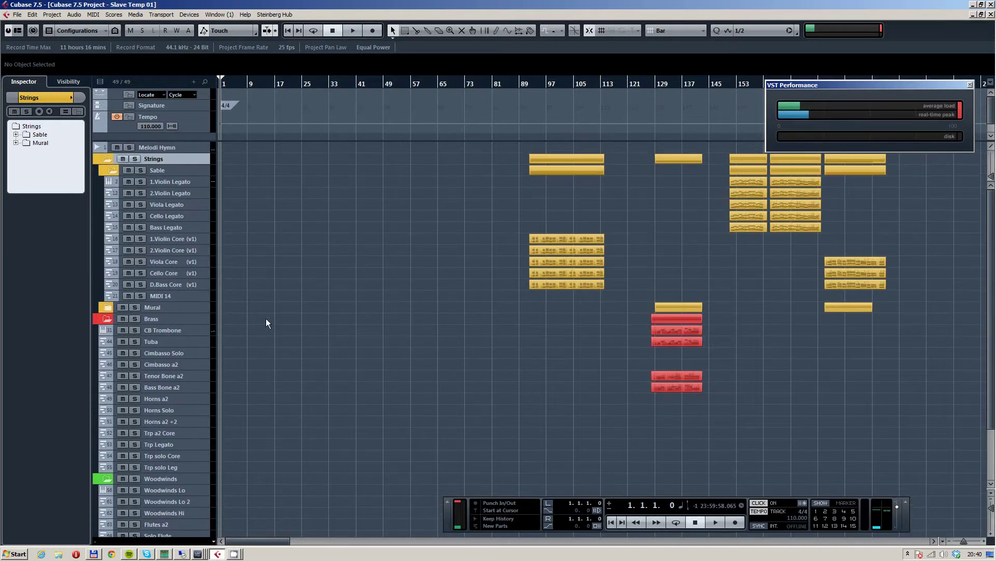
click(186, 283)
ctrl+click(177, 239)
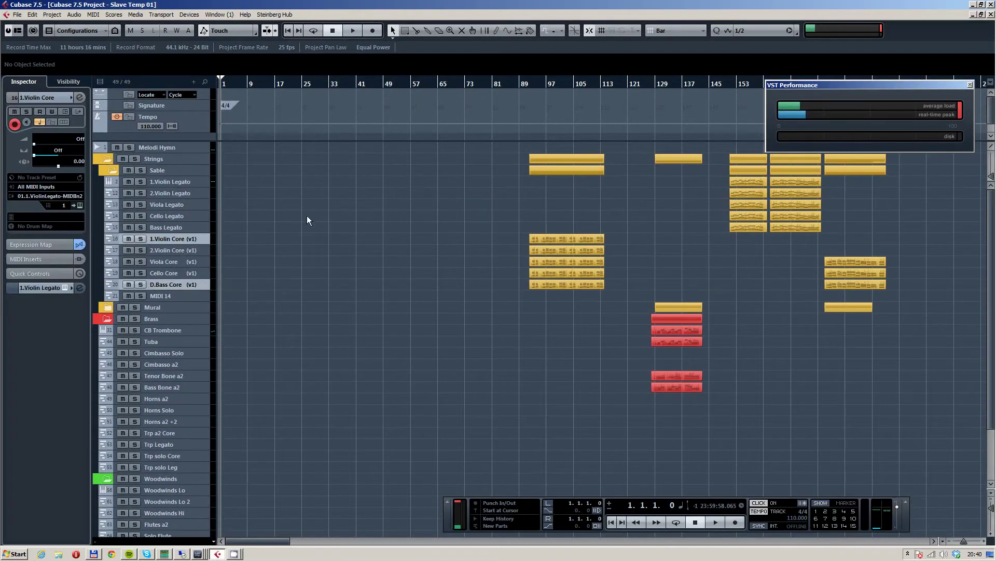
click(209, 283)
Step: Audition the 1.Violin Legato track alone and layered with 2.Violin Legato
click(213, 181)
click(313, 166)
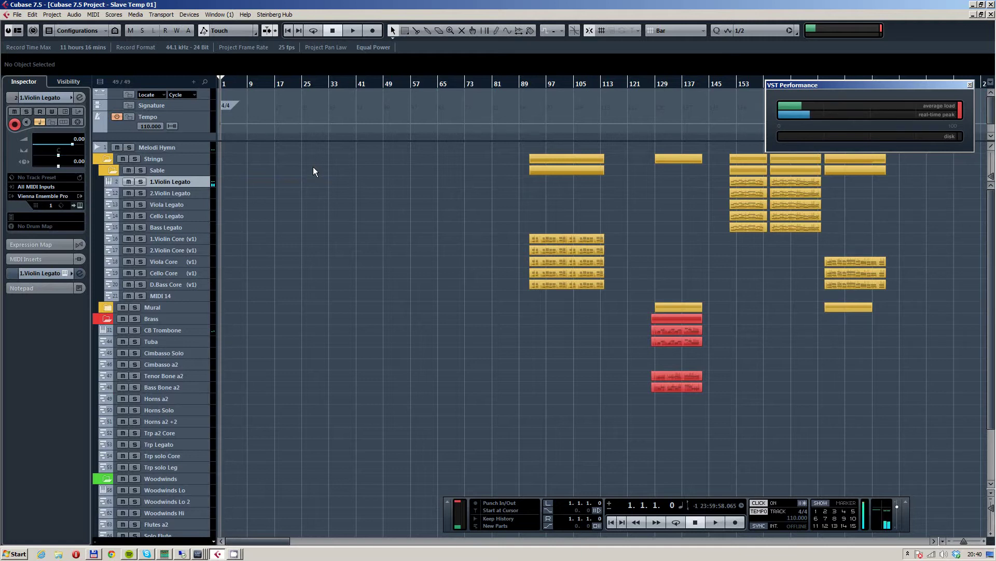
click(202, 192)
click(458, 169)
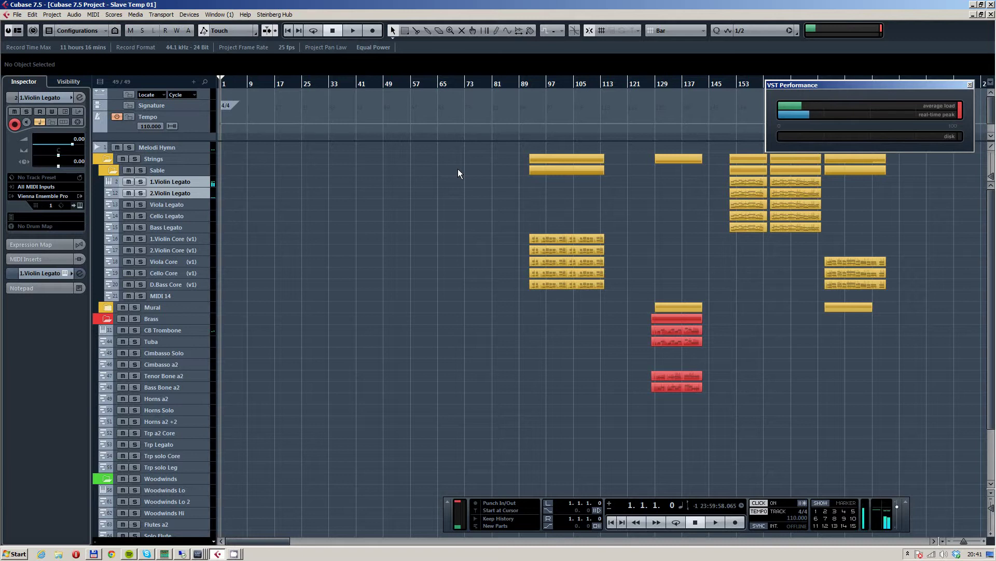
click(207, 241)
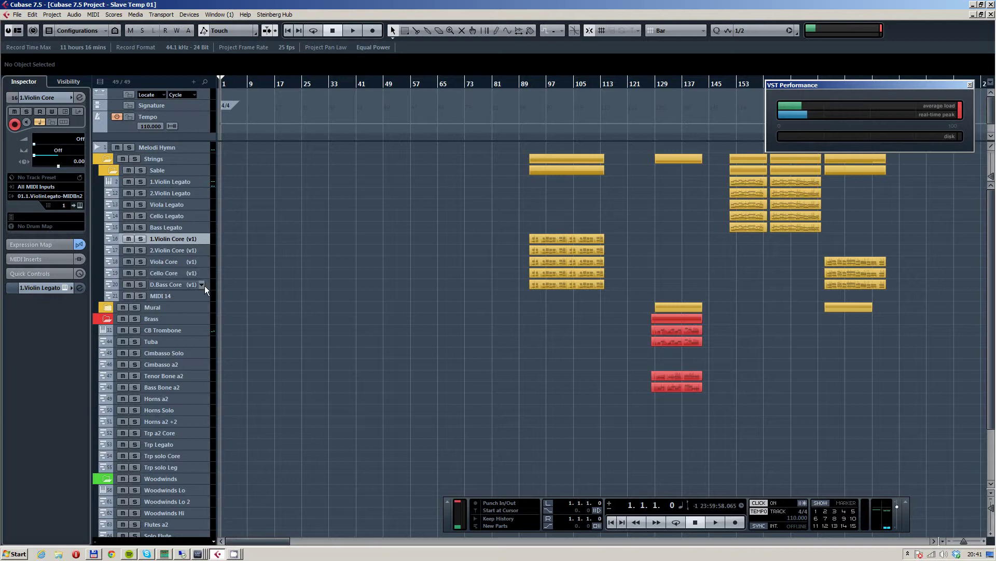
click(207, 182)
shift+click(209, 191)
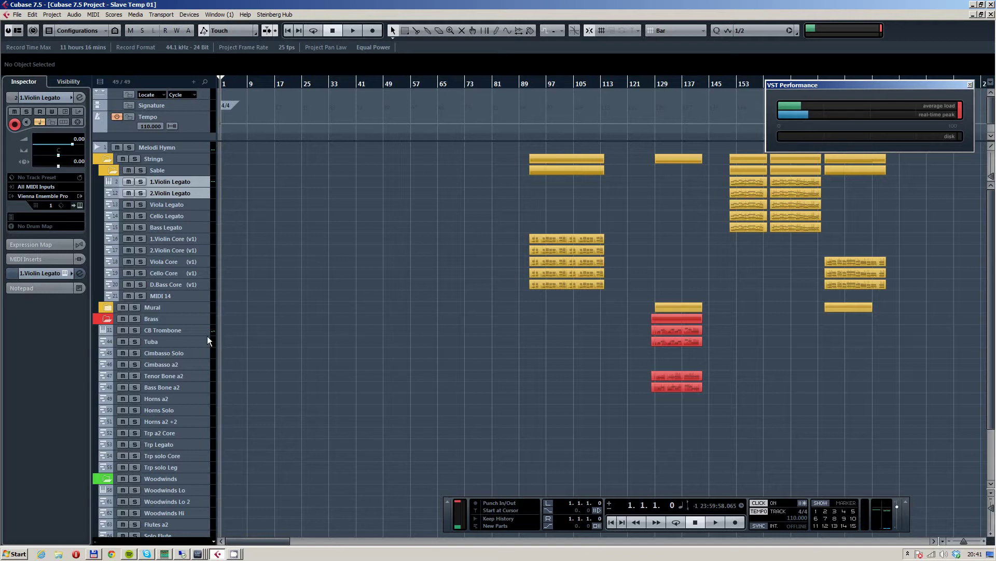
Step: Audition the Trp solo Leg track and select the Trp Legato track in the Brass folder
click(202, 468)
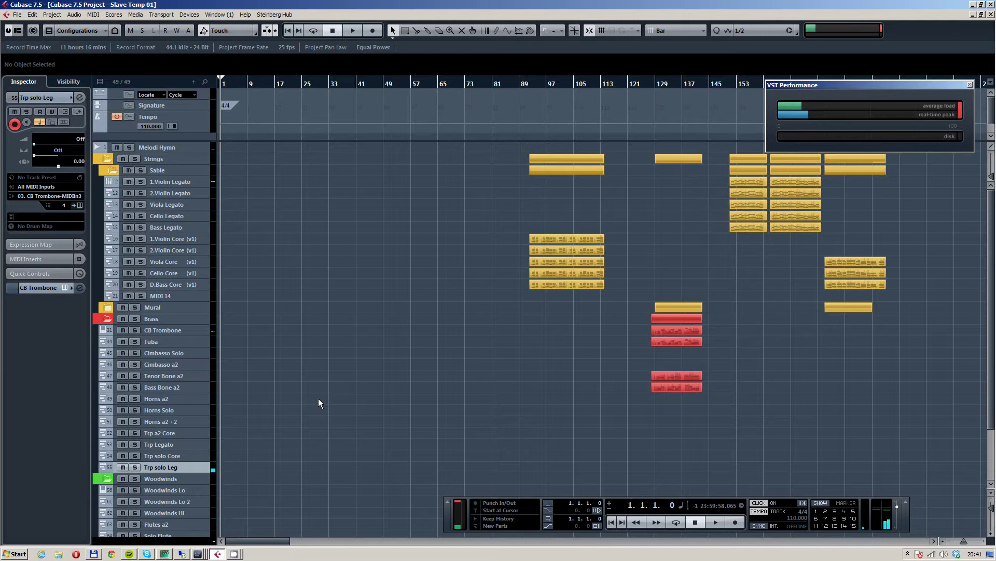
click(206, 442)
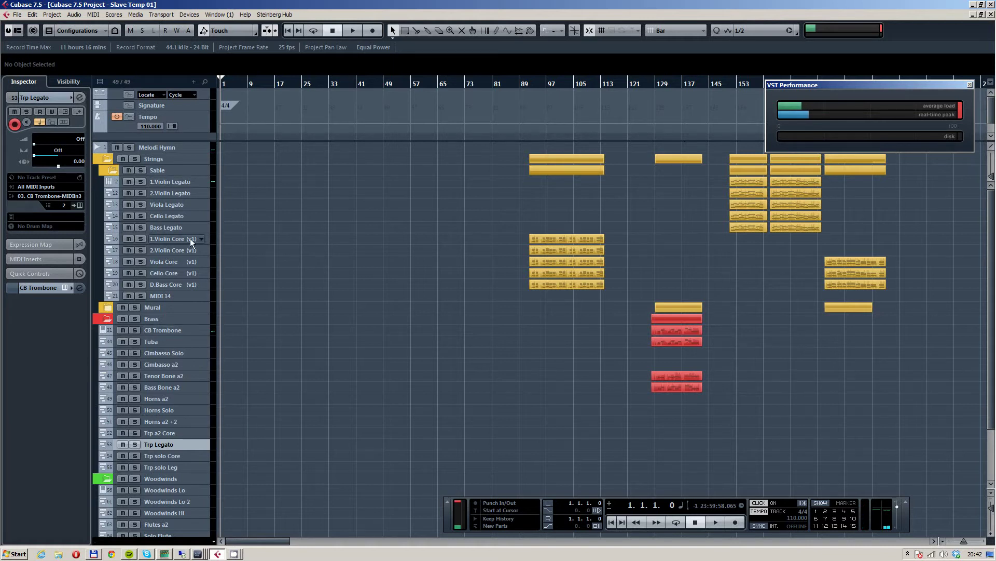
Step: Audition all five Sable core tracks together and narrow the selection to Viola Core, Cello Core and D.Bass Core
click(206, 241)
shift+click(207, 284)
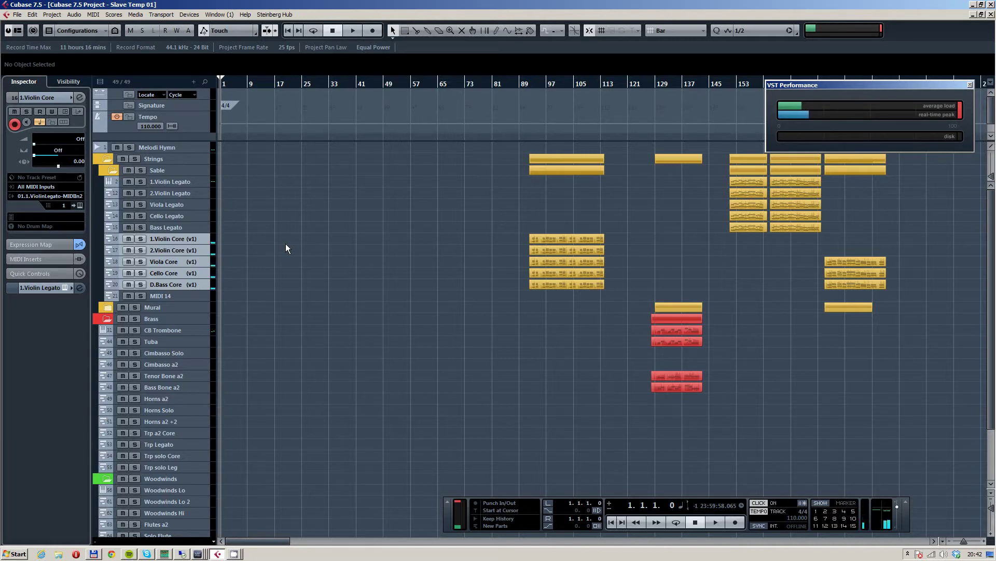
ctrl+click(209, 238)
ctrl+click(206, 250)
click(201, 259)
click(331, 231)
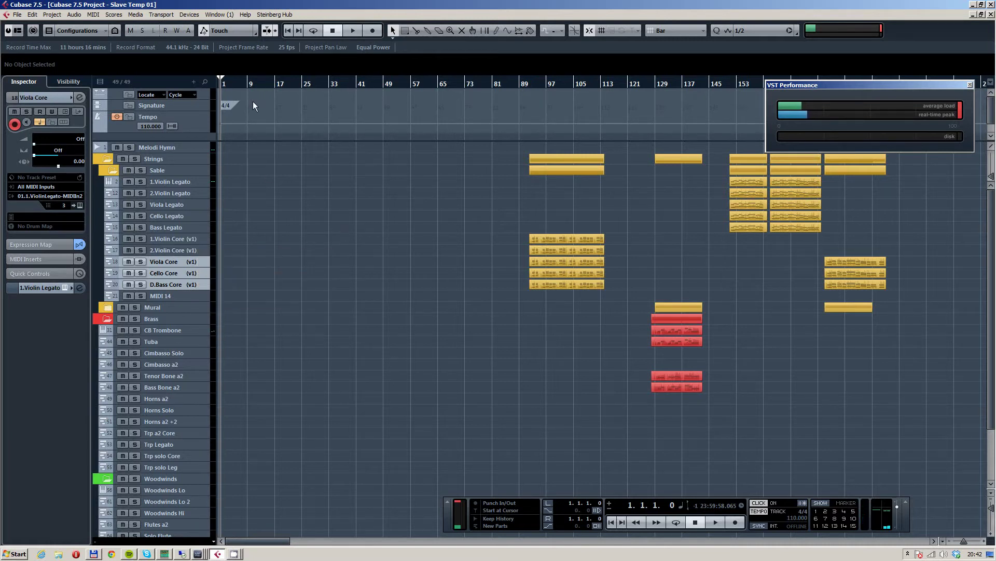
Step: Record a trial take from bar 1 on the Viola, Cello and D.Bass Core tracks and discard it
key(KP_Multiply)
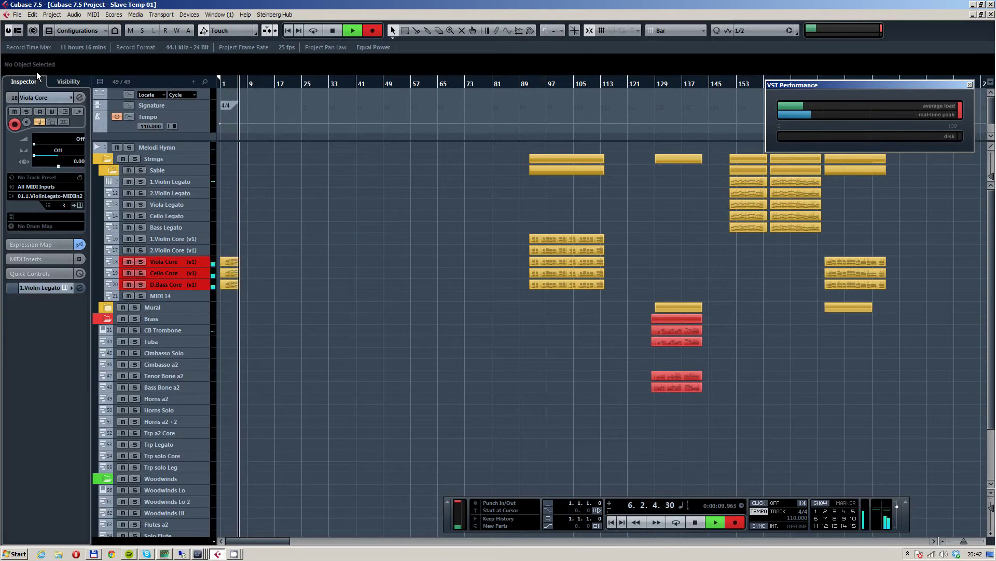
key(space)
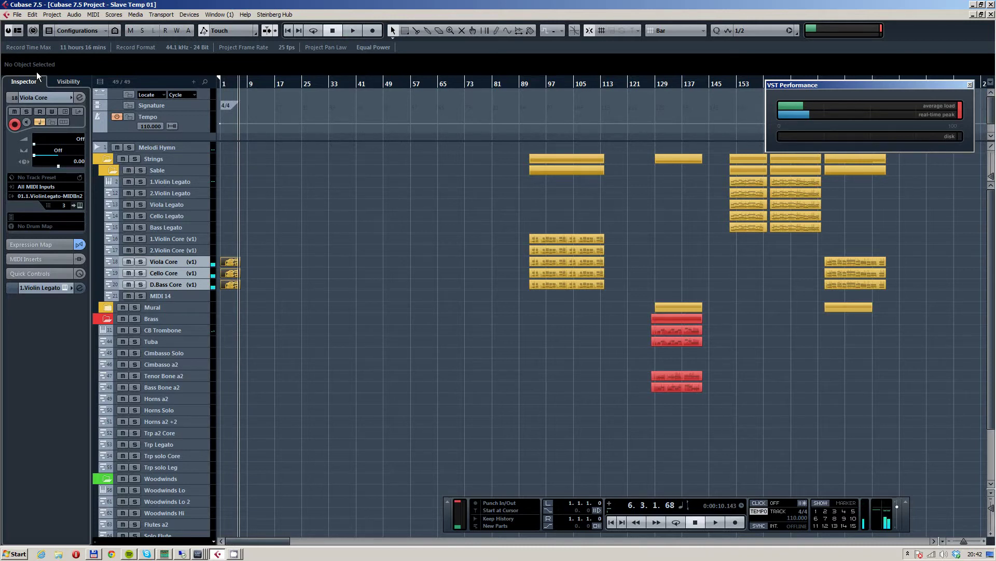
key(z)
key(z)
key(Delete)
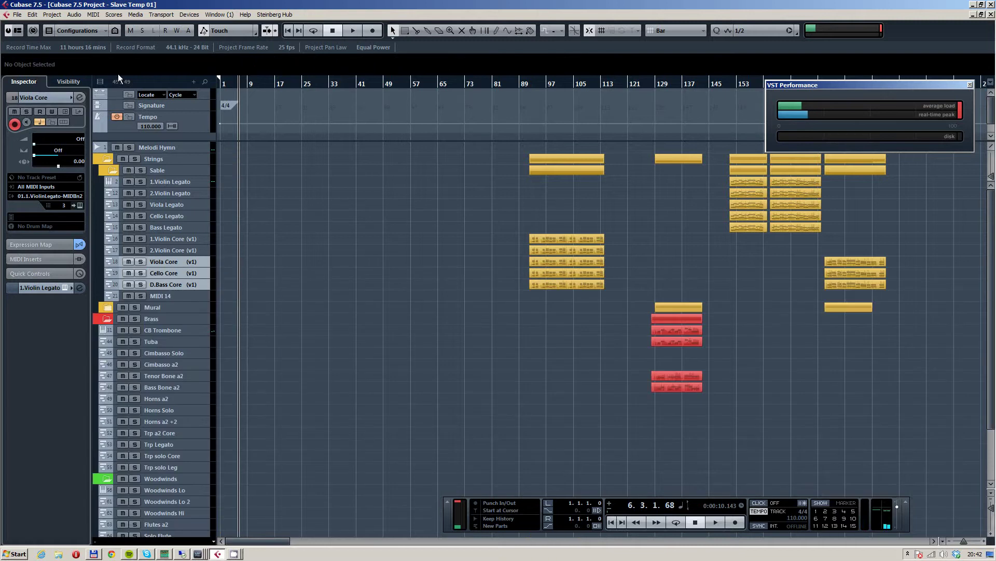
Step: Record a MIDI performance about 15 bars long from bar 1 on the Viola, Cello and D.Bass Core tracks together
key(KP_Multiply)
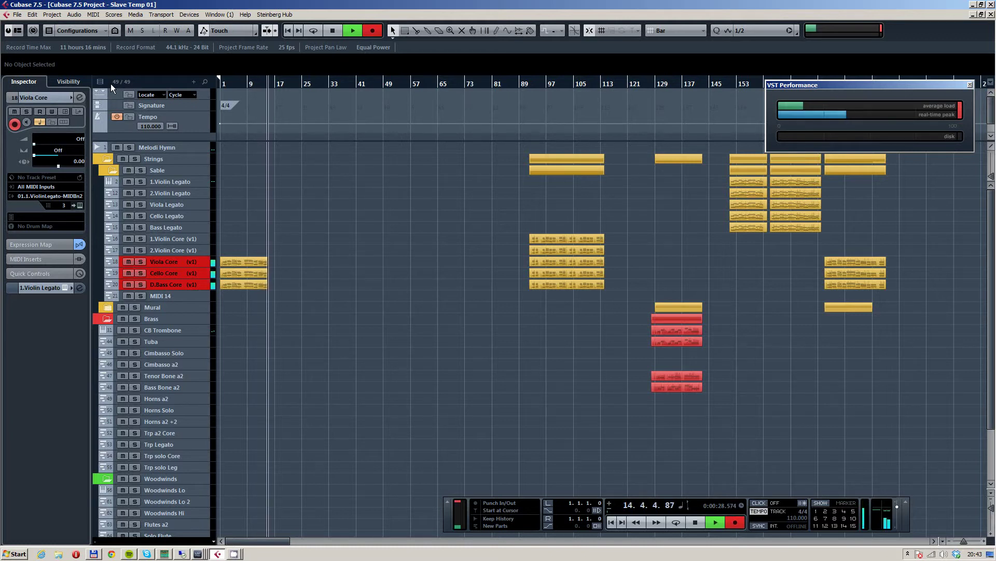
key(space)
key(space)
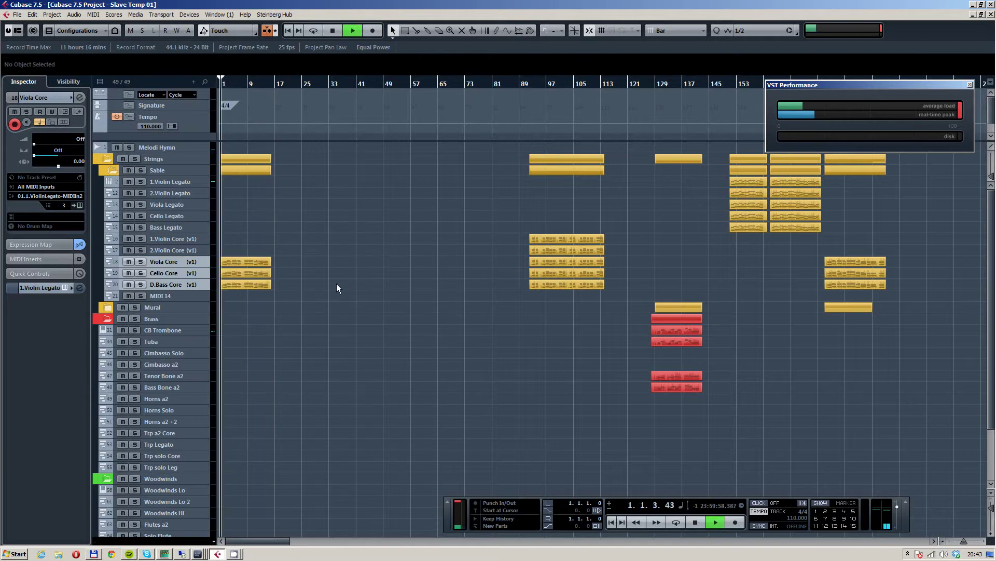
Step: Play back the recorded take and examine its notes and modulation curve in the Key Editor
double_click(244, 262)
key(ctrl+a)
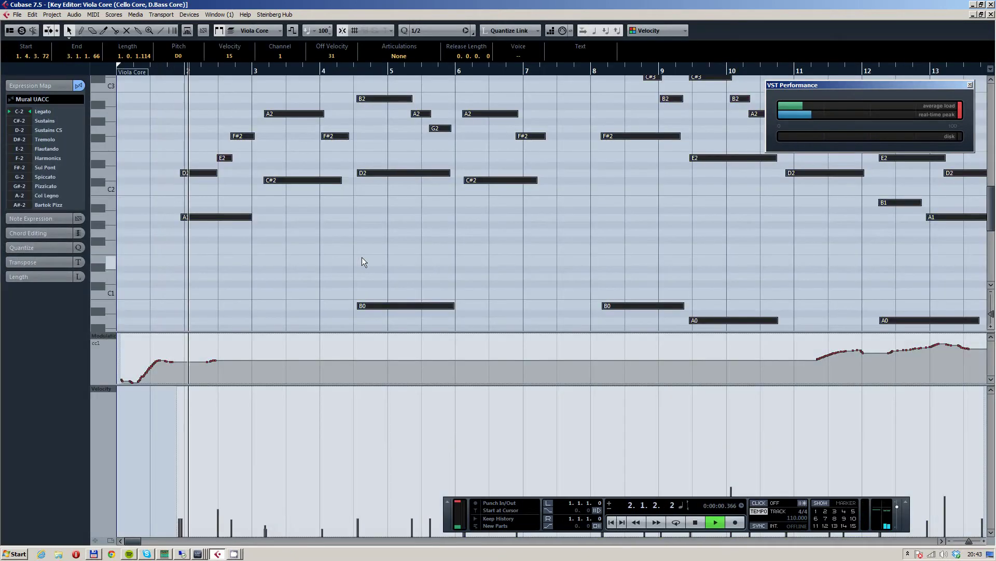
key(g)
key(g)
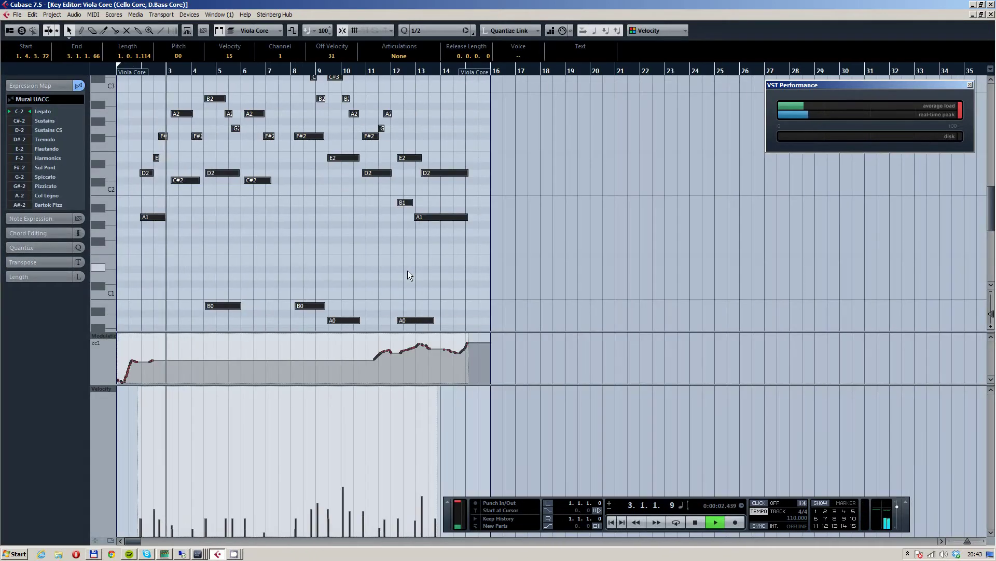
click(991, 15)
key(space)
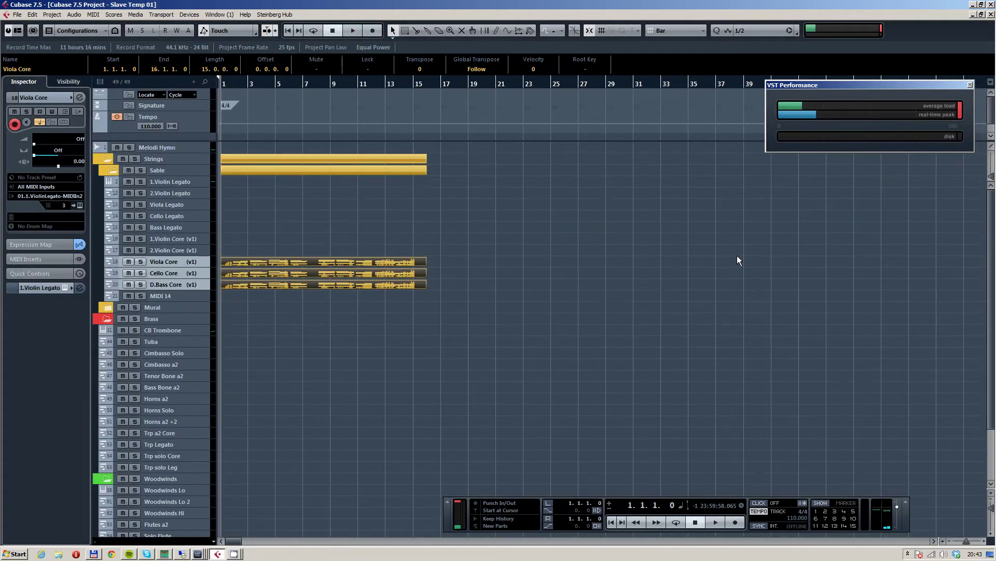
Step: Overdub controller movements onto the Viola, Cello and D.Bass Core tracks over the first 11 bars
key(KP_Multiply)
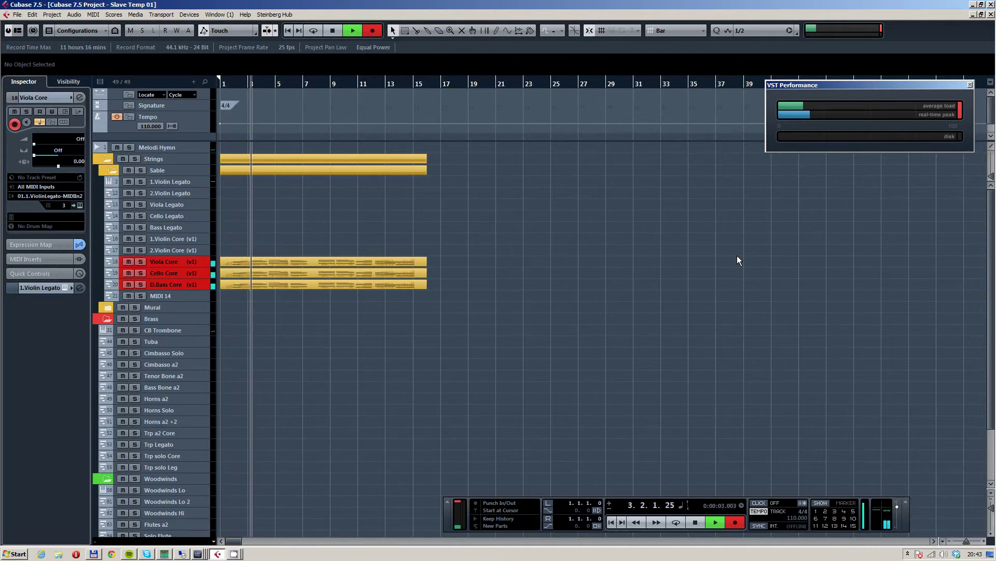
key(space)
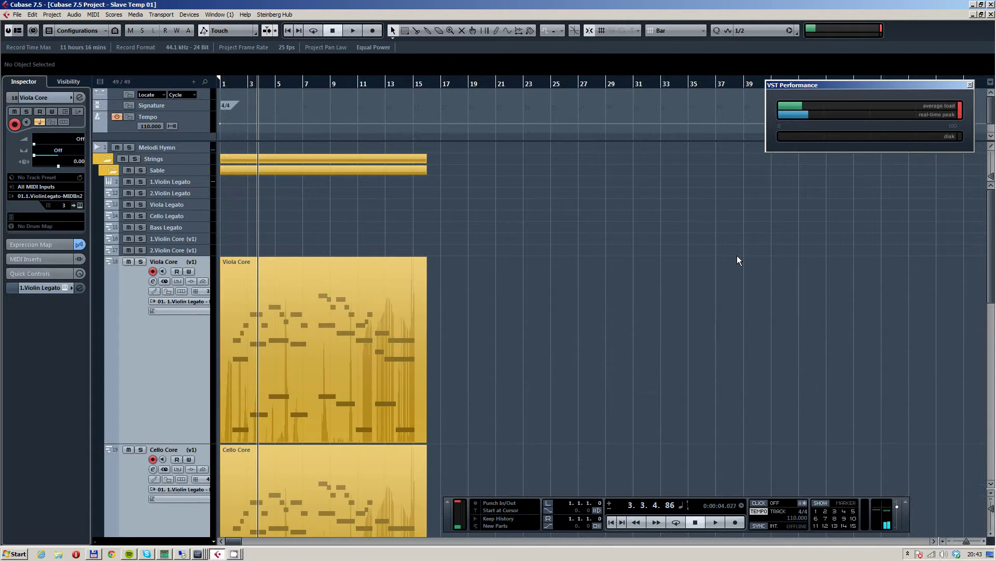
key(KP_Decimal)
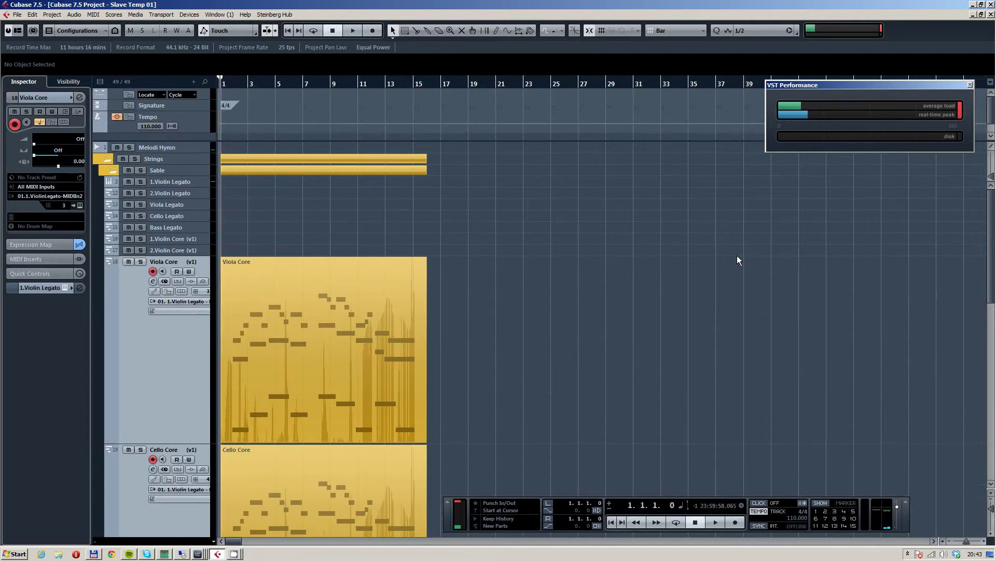
key(KP_Multiply)
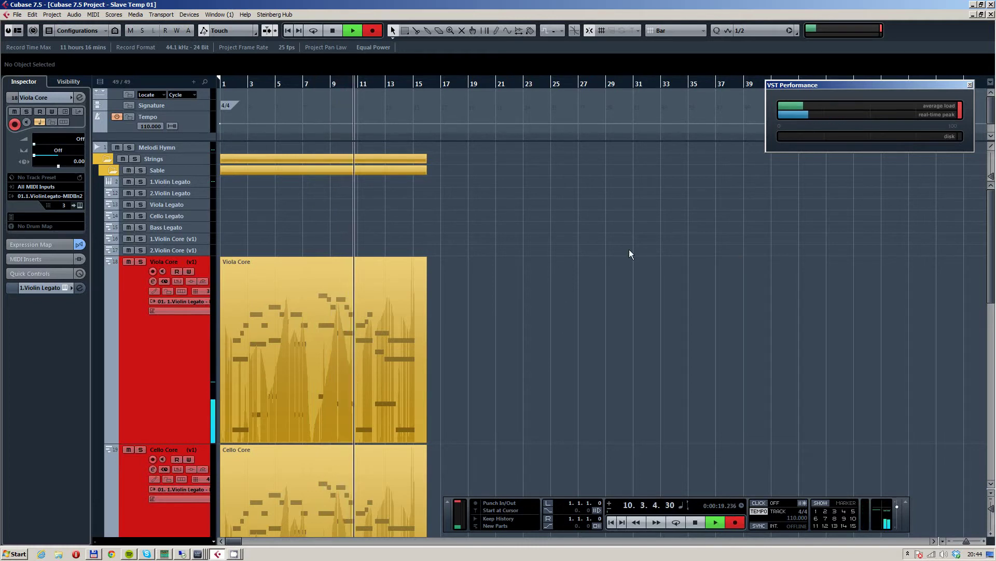
scroll(551, 256, down, 3)
key(space)
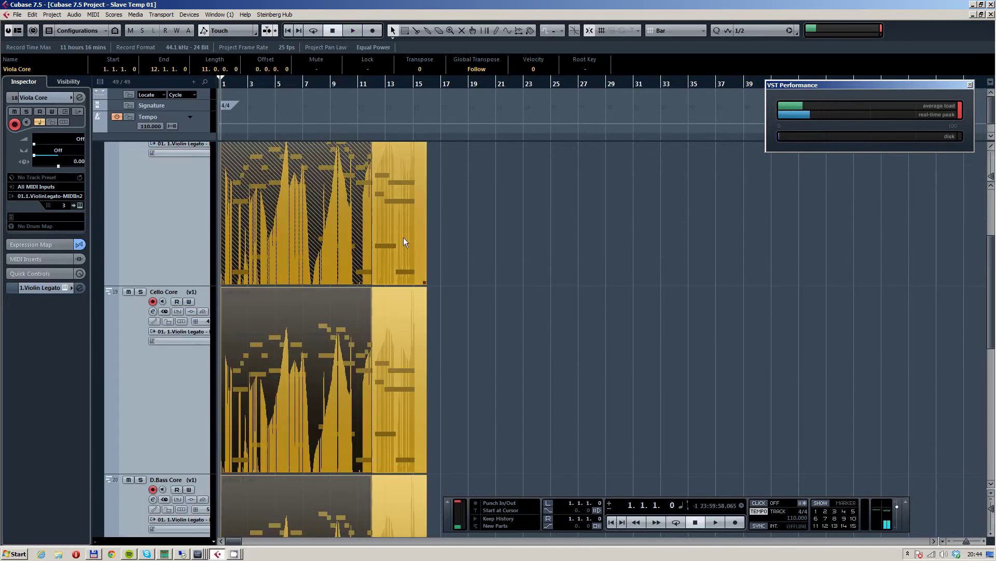
Step: Record a MIDI performance about 15 bars long from bar 1 on the 1.Violin Core and 2.Violin Core tracks together
click(436, 268)
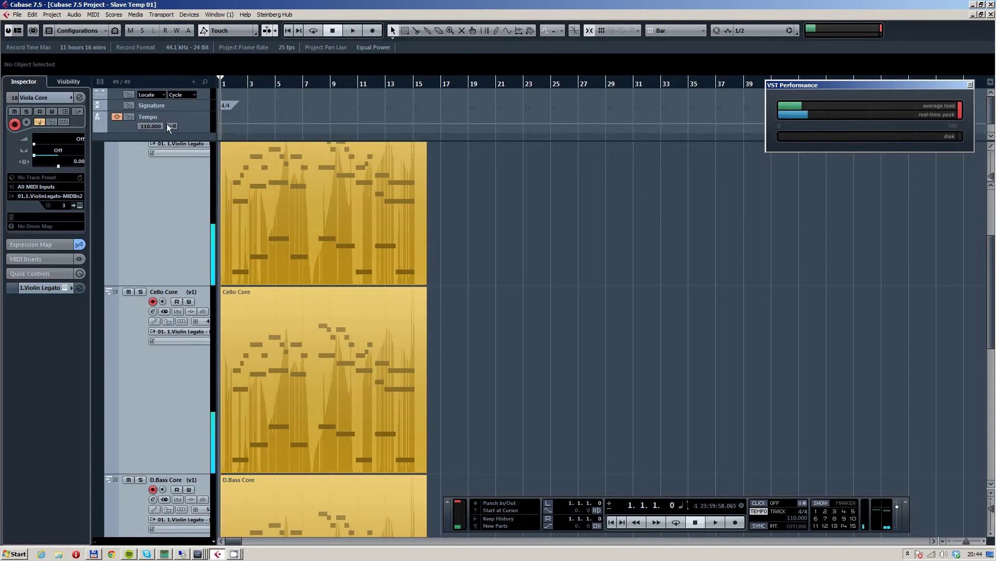
key(z)
scroll(291, 217, up, 3)
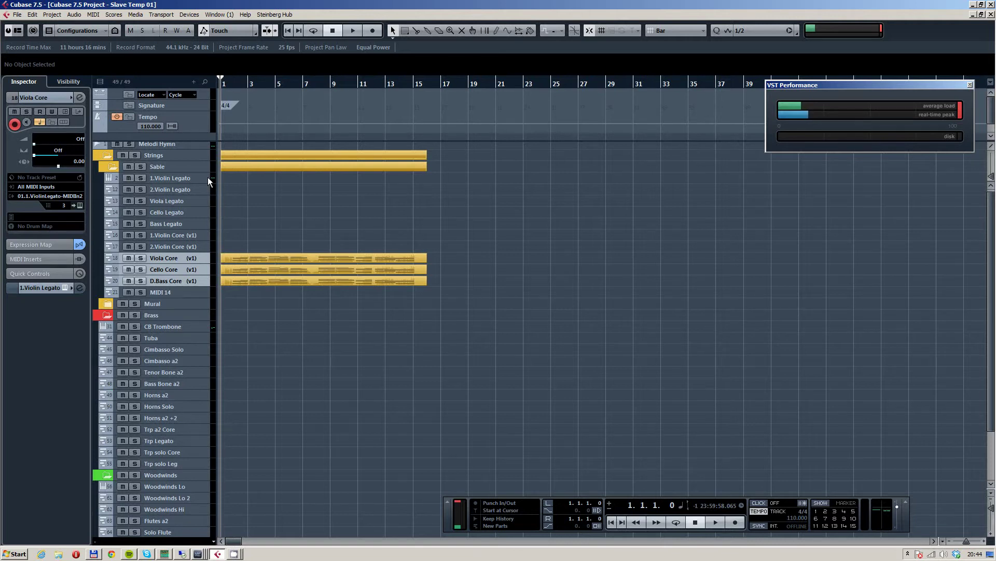
click(208, 235)
shift+click(208, 246)
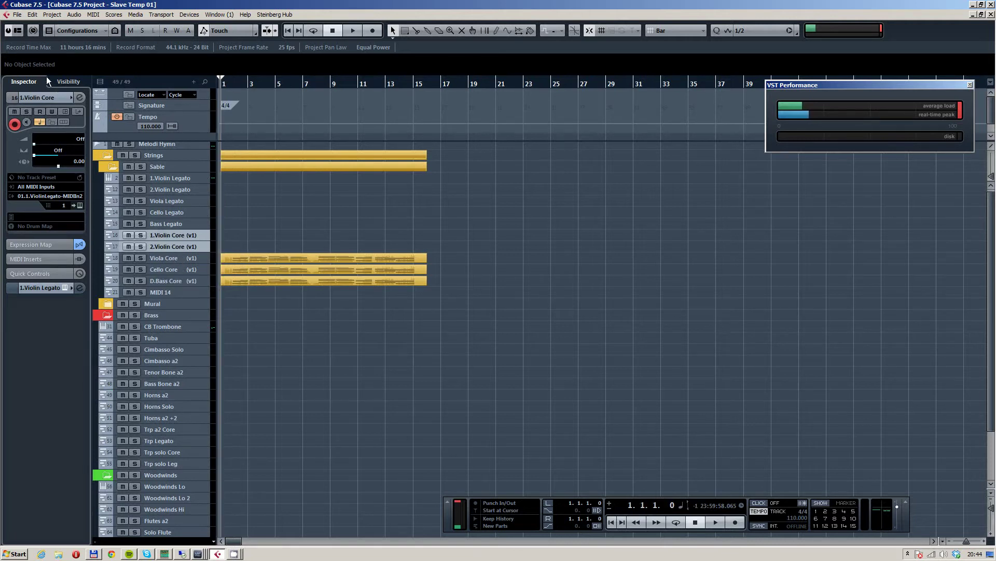
key(KP_Multiply)
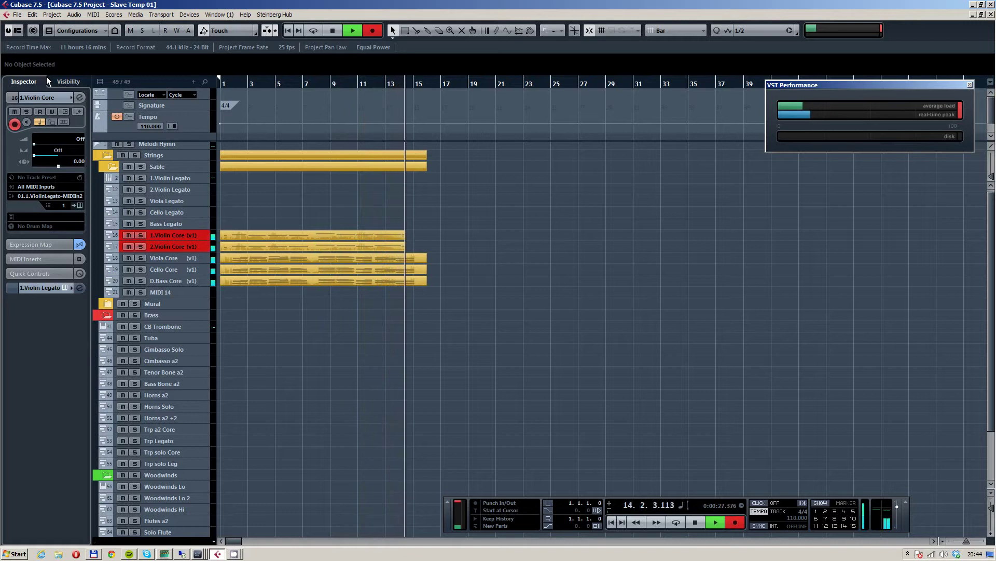
key(space)
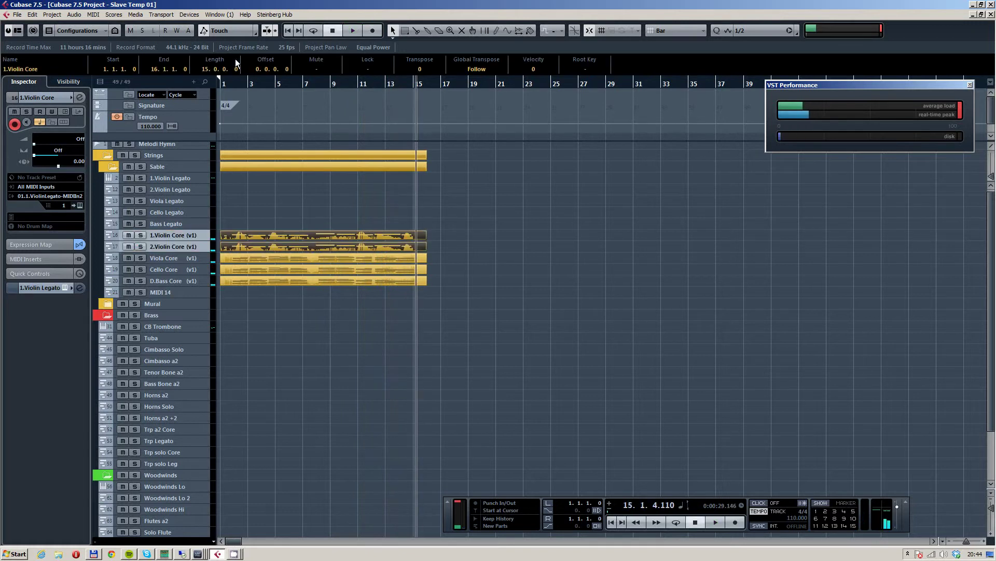
Step: In the Viola, Cello and D.Bass Core parts, delete the B1 note in bar 12 and extend the following A1 note's start to 12.1.4.94
drag(442, 259, 395, 279)
double_click(395, 279)
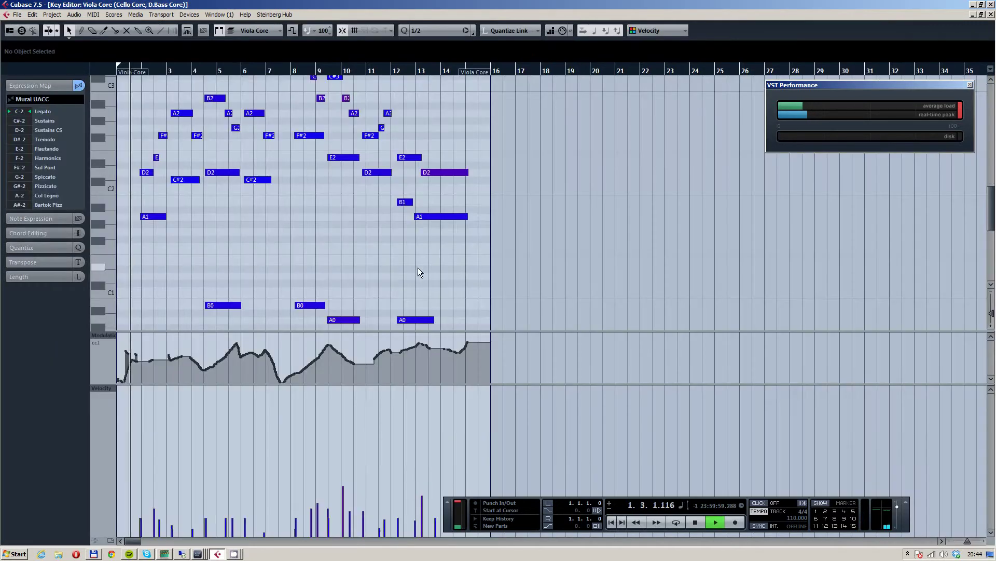
key(Delete)
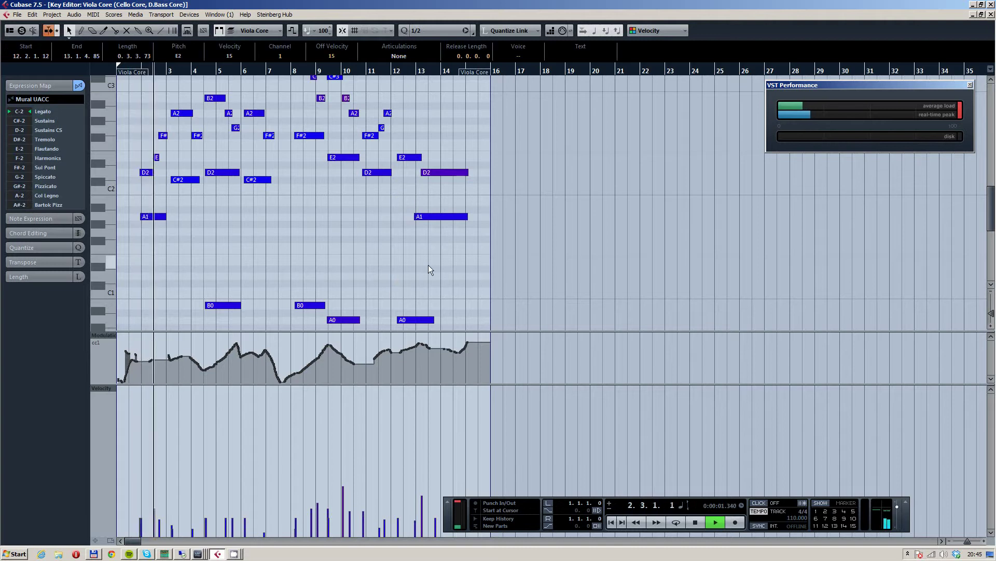
scroll(421, 157, down, 3)
scroll(422, 248, up, 1)
scroll(422, 247, up, 5)
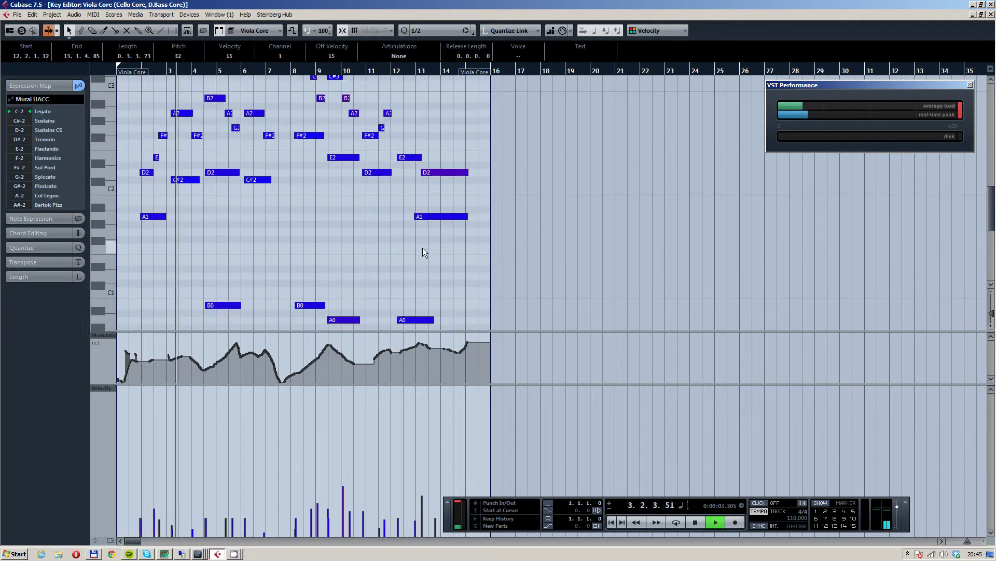
drag(415, 217, 398, 216)
key(g)
scroll(391, 211, up, 3)
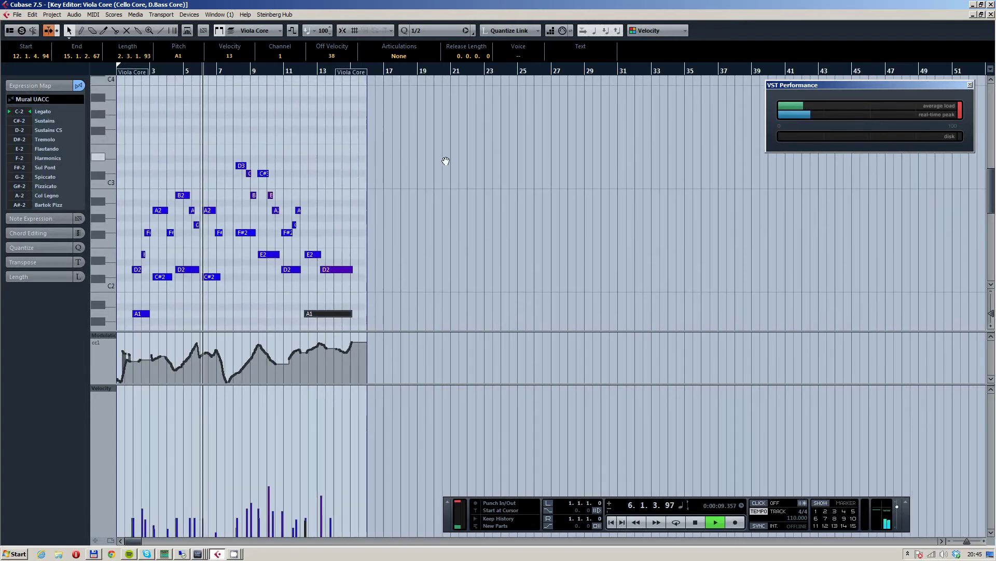
click(990, 14)
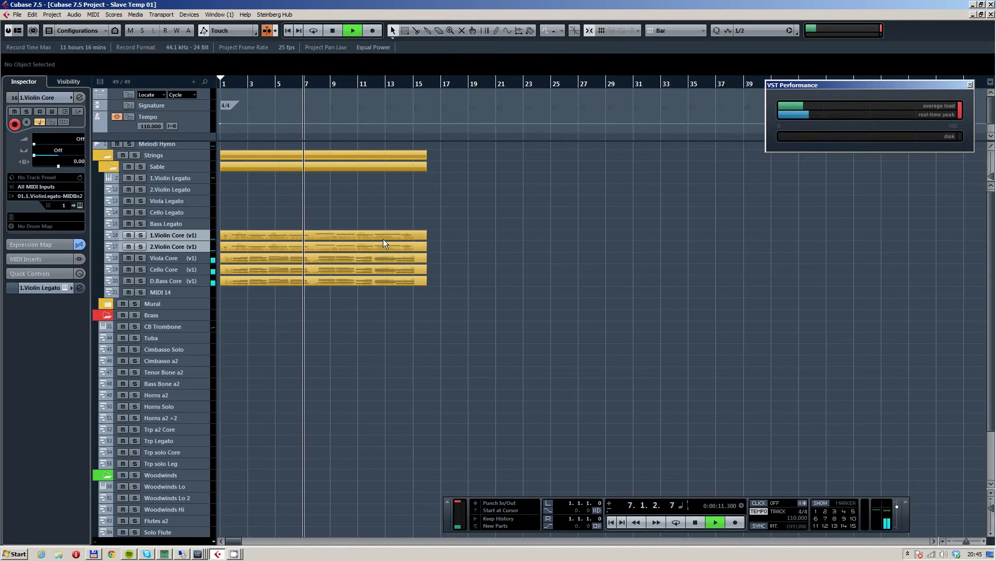
Step: Try to record a second layer from bar 1 over the parts on the 1.Violin Core and 2.Violin Core tracks
click(383, 238)
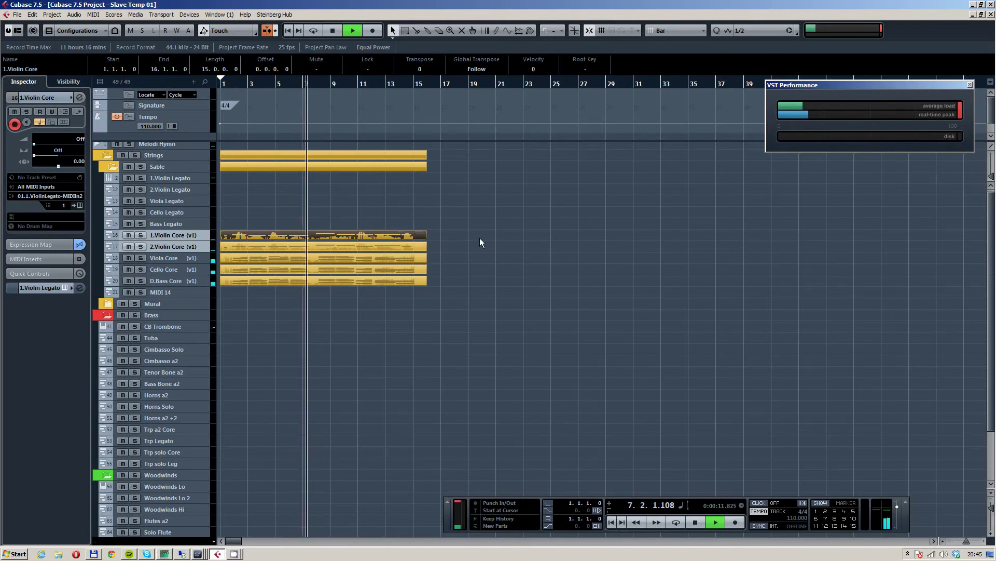
shift+click(388, 246)
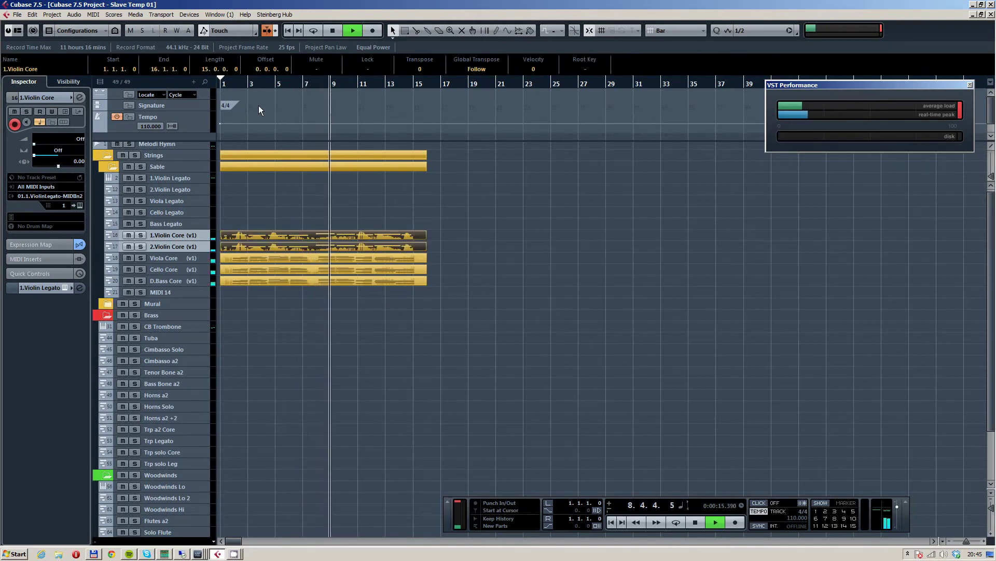
key(space)
key(KP_Multiply)
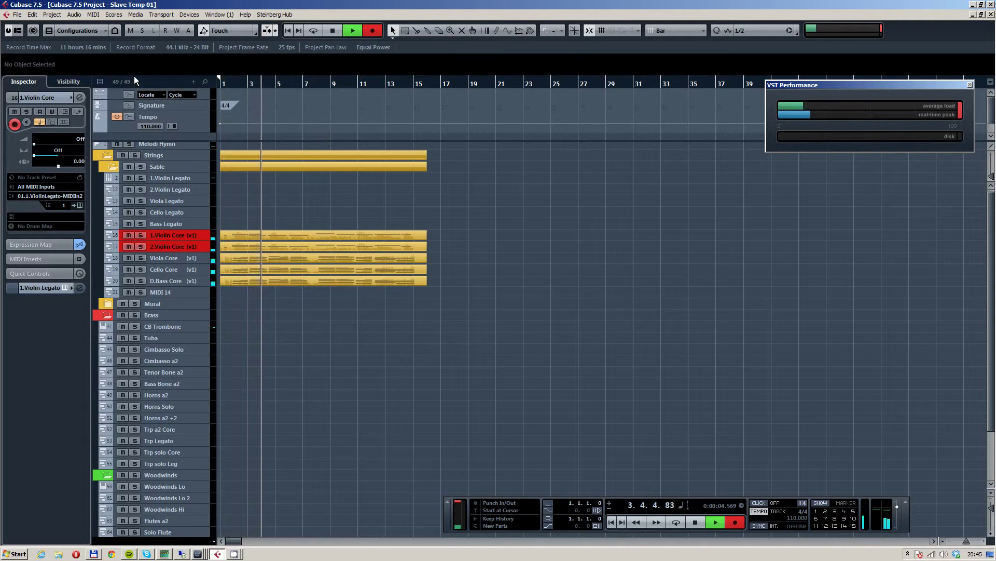
key(space)
key(ctrl+z)
key(KP_Subtract)
key(KP_Multiply)
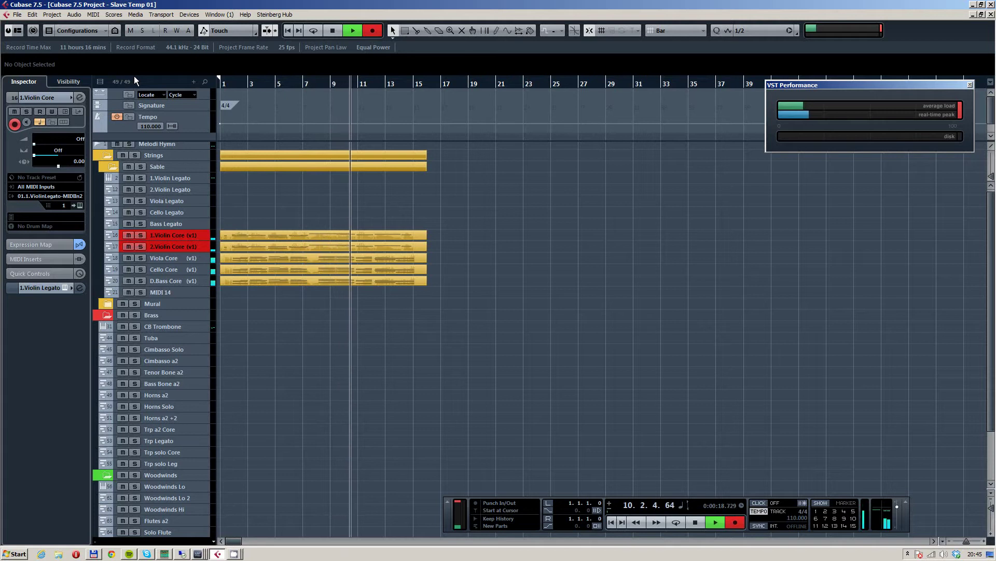
key(space)
key(KP_Multiply)
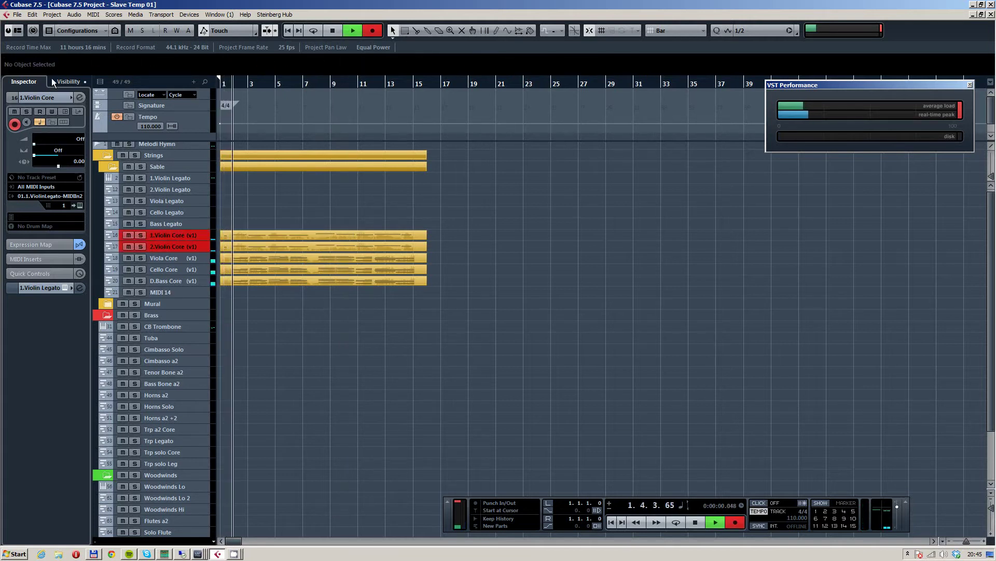
key(space)
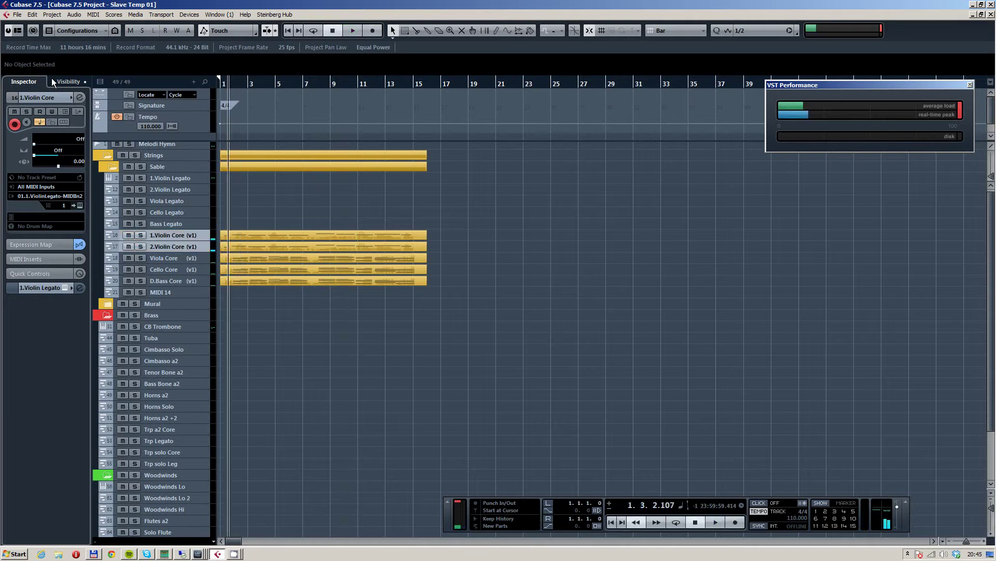
Step: Record a second violin layer from bar 1 to about bar 15 on the 1.Violin Core and 2.Violin Core tracks
key(KP_Decimal)
key(KP_Multiply)
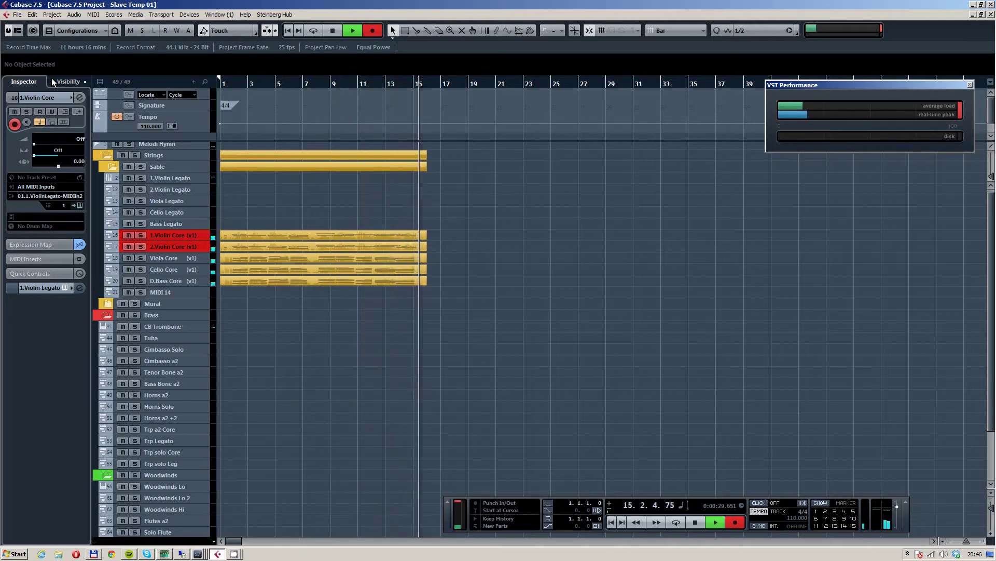
key(space)
Step: Open the new violin layer in the Key Editor and lower the B3 note at bar 3 to G#3 while playing it back
double_click(304, 236)
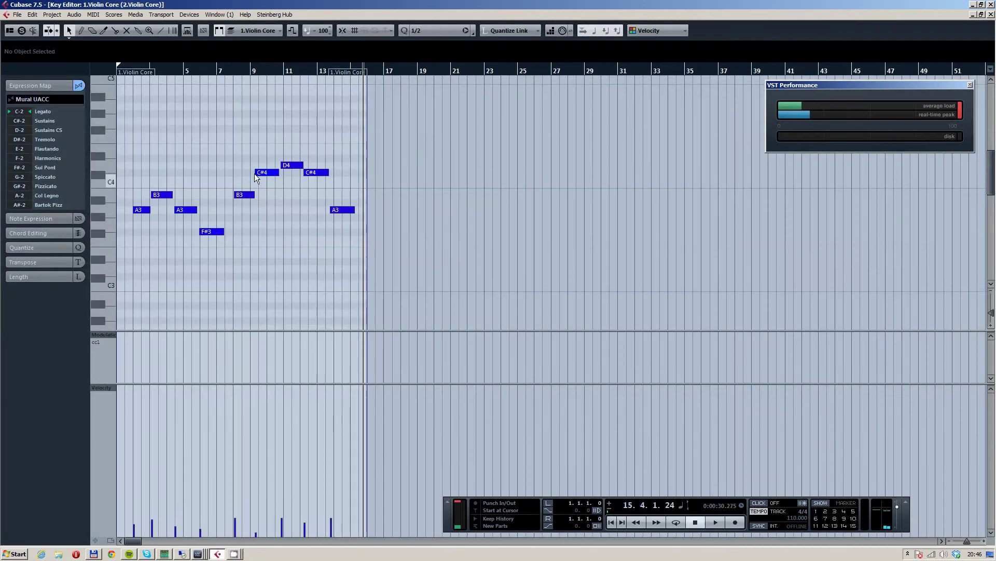
key(space)
drag(138, 114, 282, 131)
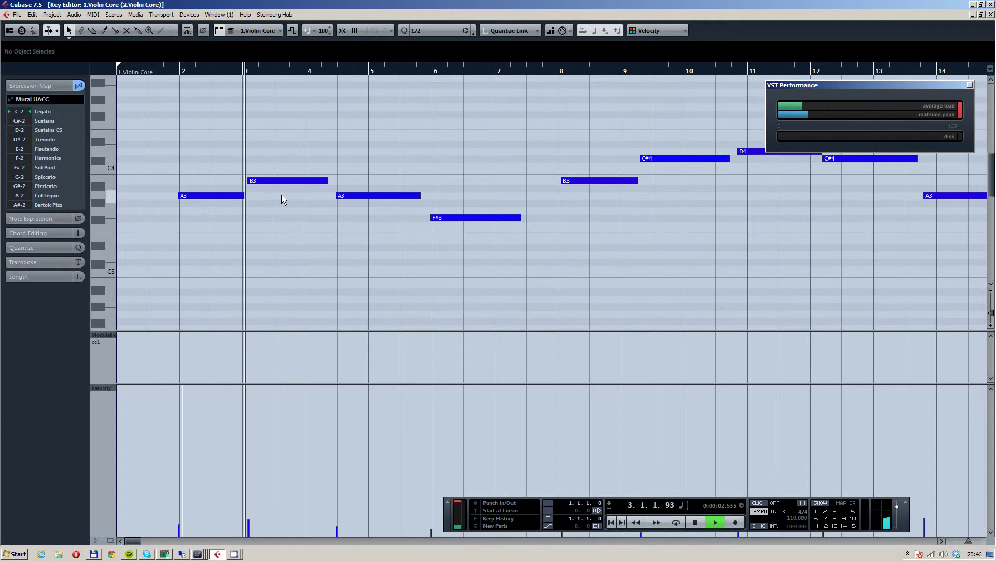
drag(282, 181, 283, 188)
key(Down)
key(Down)
key(f)
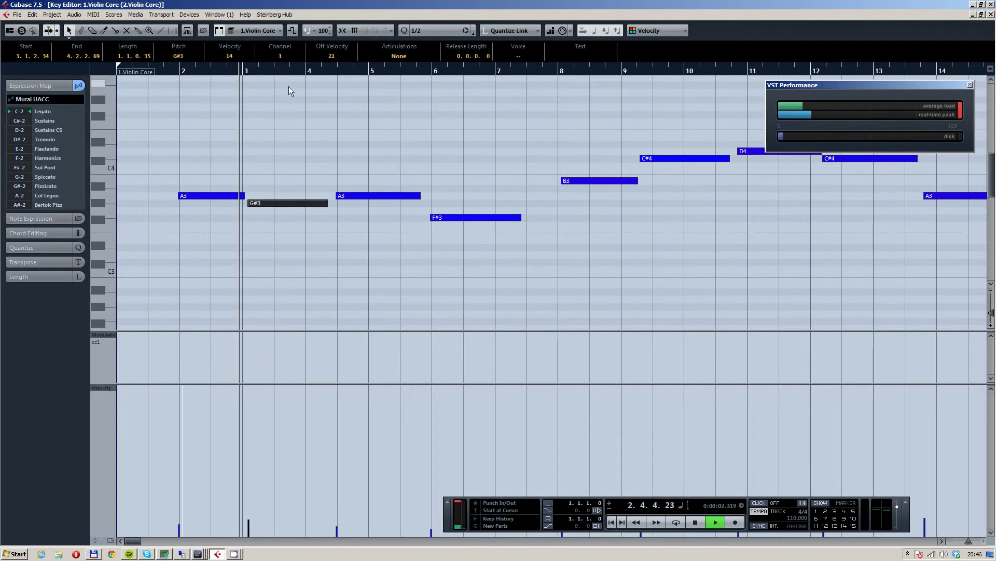
key(Down)
key(Down)
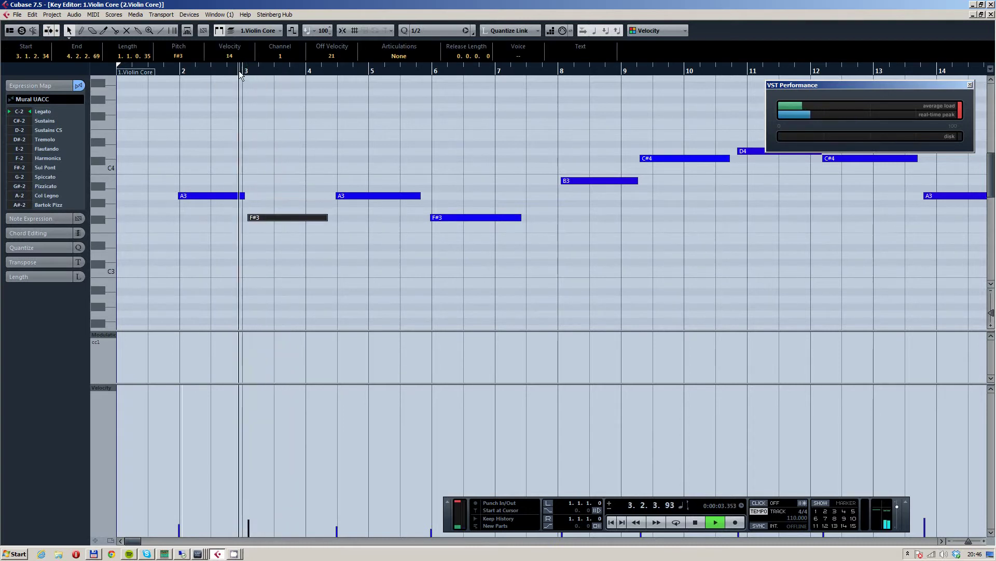
key(Up)
key(Up)
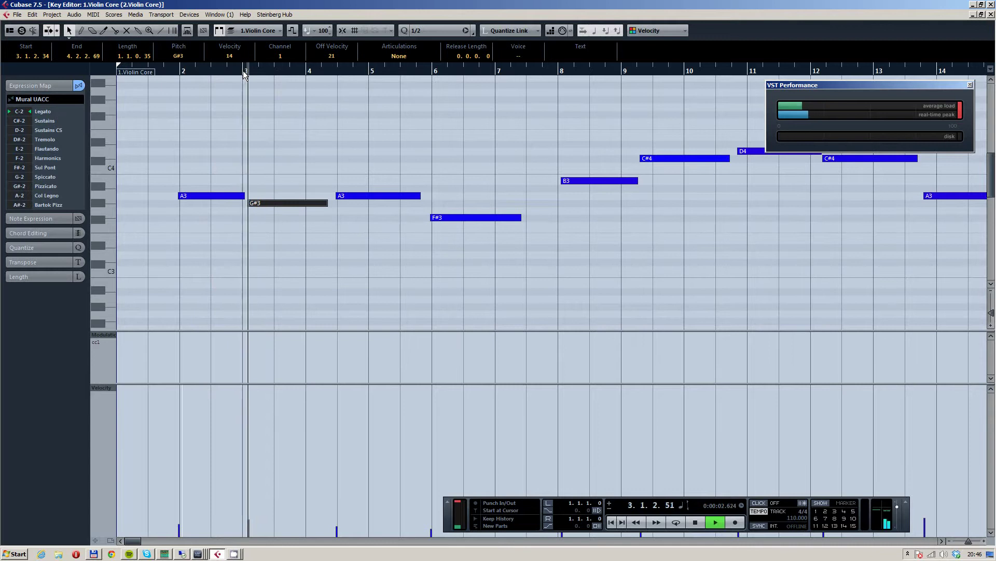
click(315, 141)
key(f)
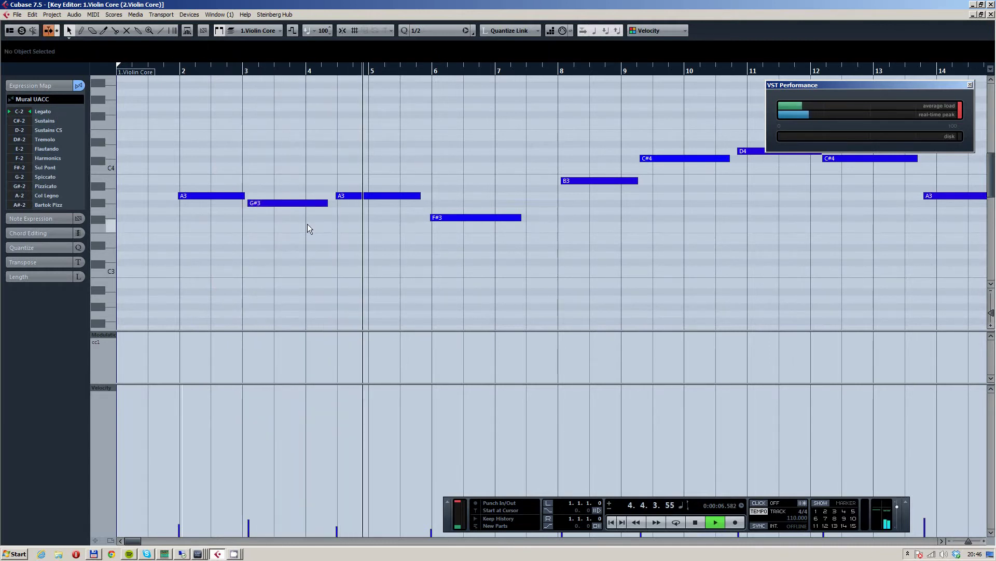
Step: Lengthen the G#3 and A3 notes in bars 3 to 5 toward their following notes, and extend the F#3 note to 7.4.2.104
drag(327, 204, 333, 204)
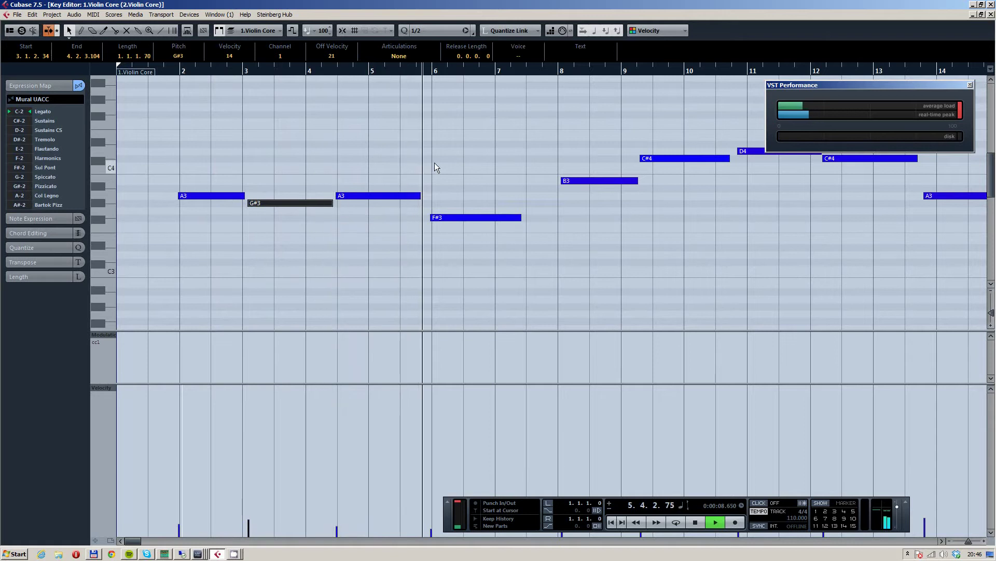
click(419, 196)
drag(419, 196, 428, 196)
drag(519, 189, 437, 205)
drag(438, 234, 467, 235)
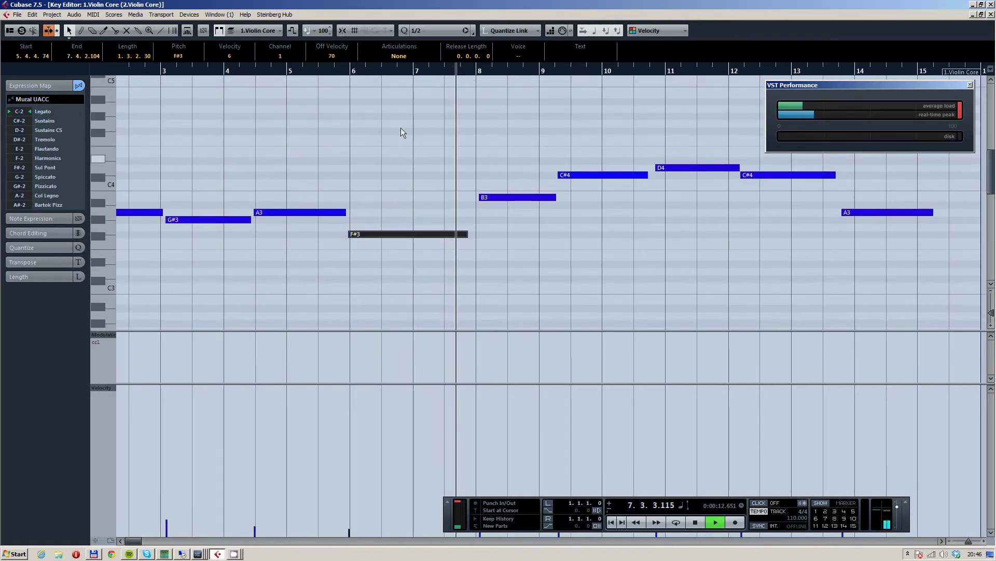
click(347, 70)
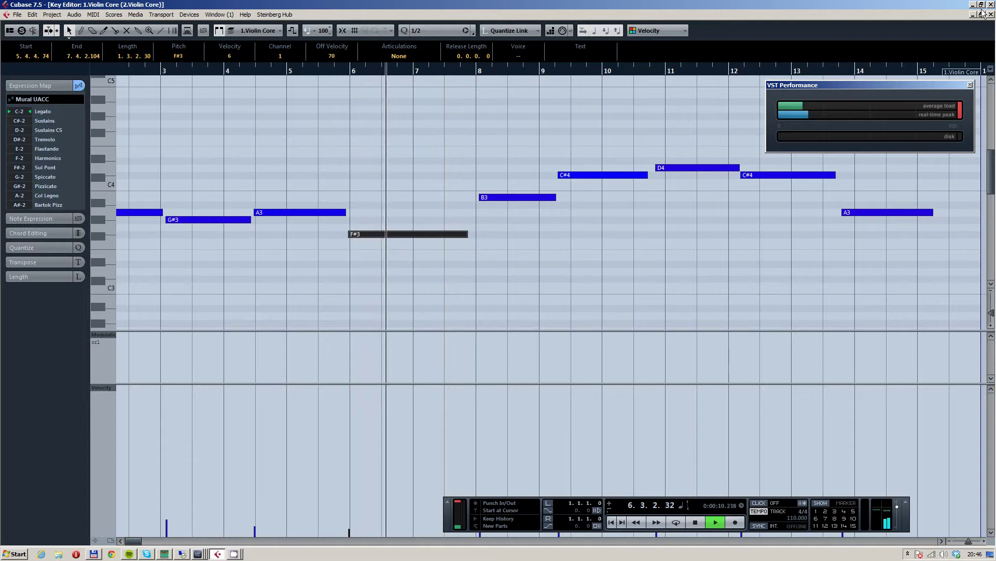
Step: Open both violin layers together in the Key Editor and shorten the upper F#3 note before bar 8 to end at 7.2.3.44
key(Return)
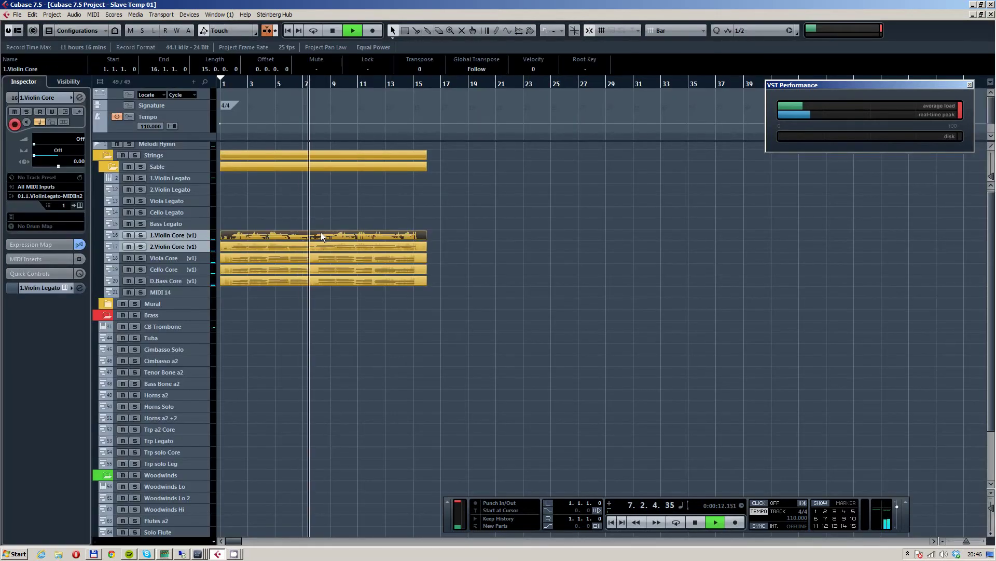
key(ctrl+e)
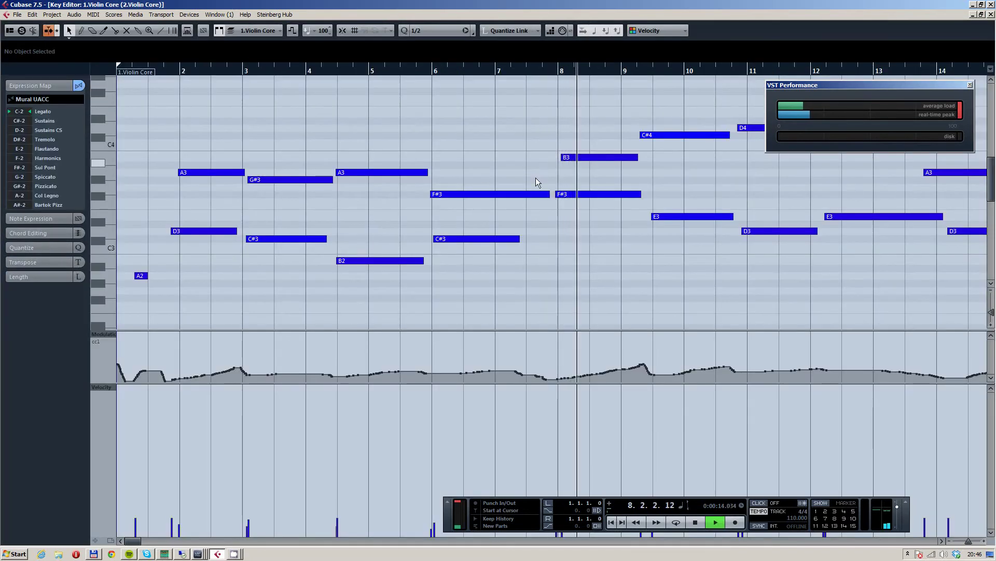
click(547, 194)
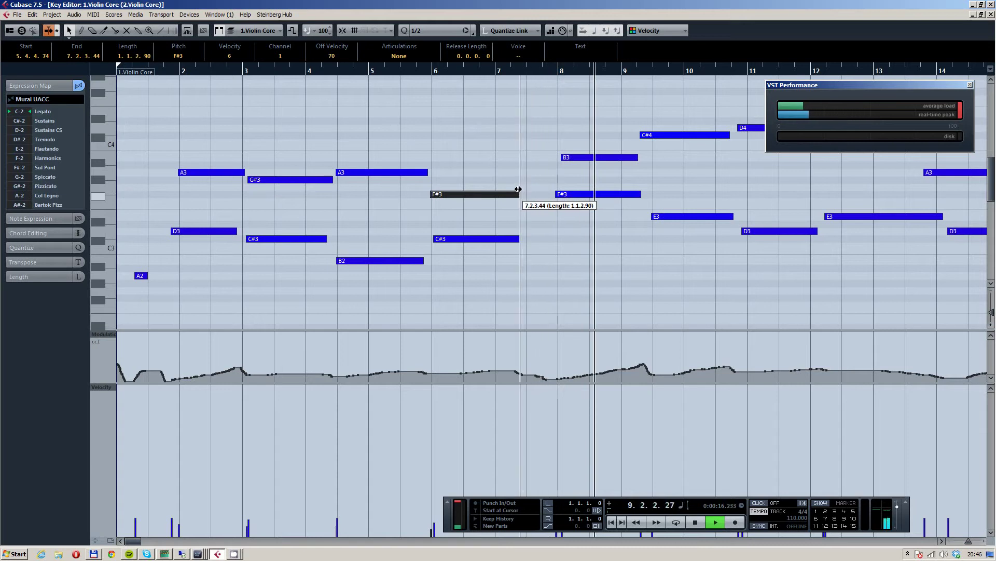
Step: Extend the B3 note's start at bar 8 back to 7.4.4.54 and trim the following C#4 note's start to 9.2.2.3
click(424, 162)
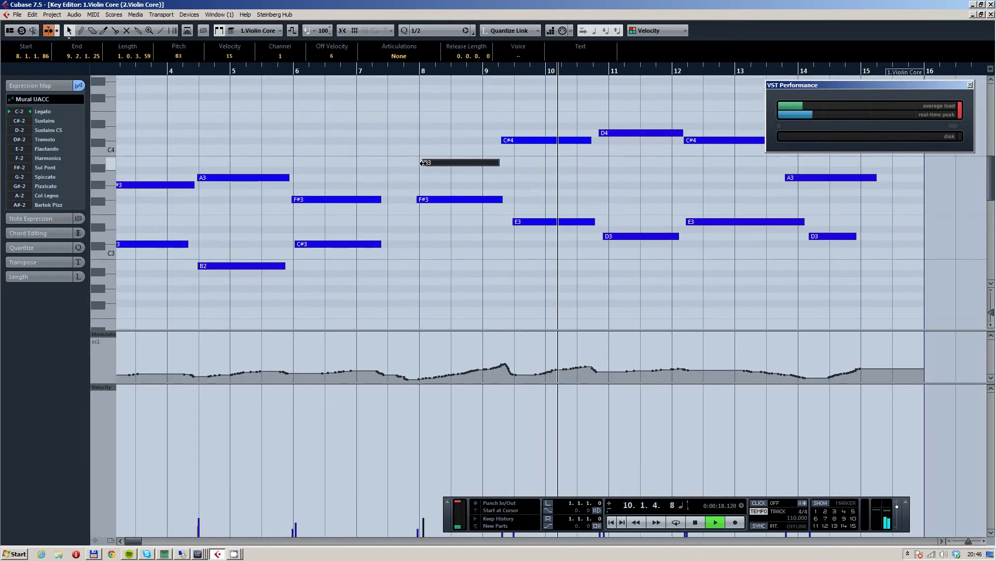
drag(424, 162, 419, 162)
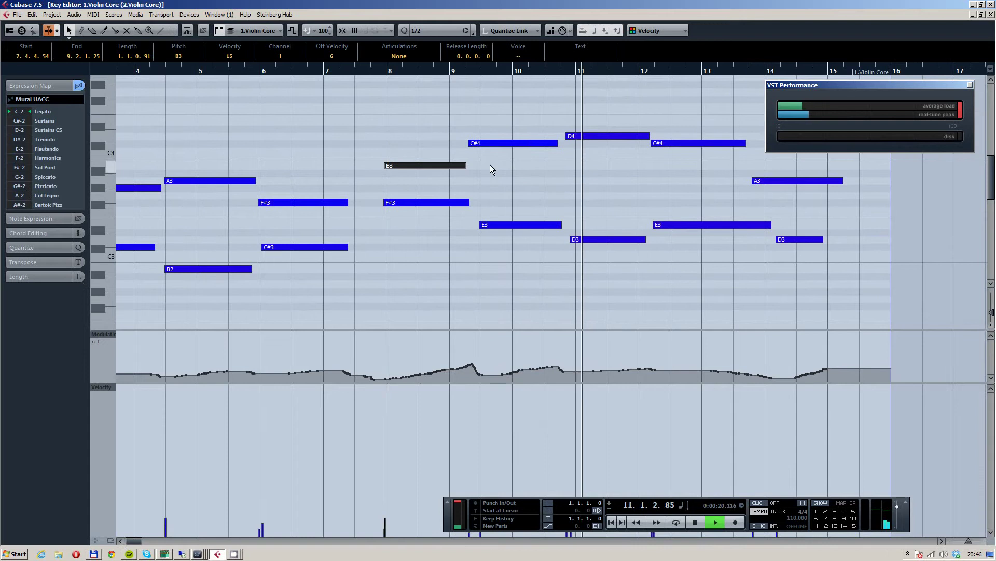
click(470, 143)
drag(470, 144, 470, 146)
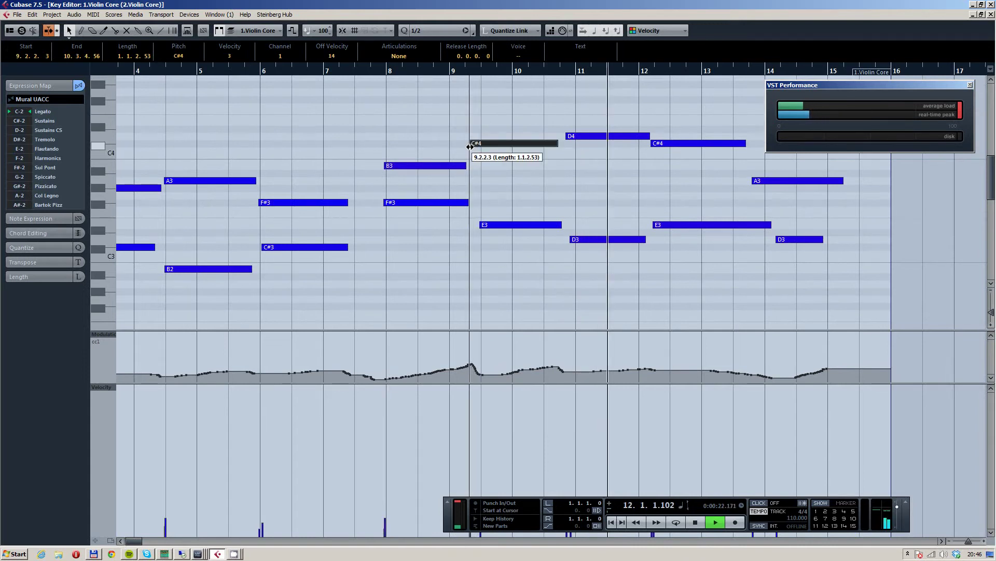
Step: Shorten the last E3 note in the lower violin line and extend the final D3 note's start back to 13.4.1.4
mouse_move(583, 189)
mouse_down()
mouse_move(431, 192)
mouse_move(597, 192)
mouse_up()
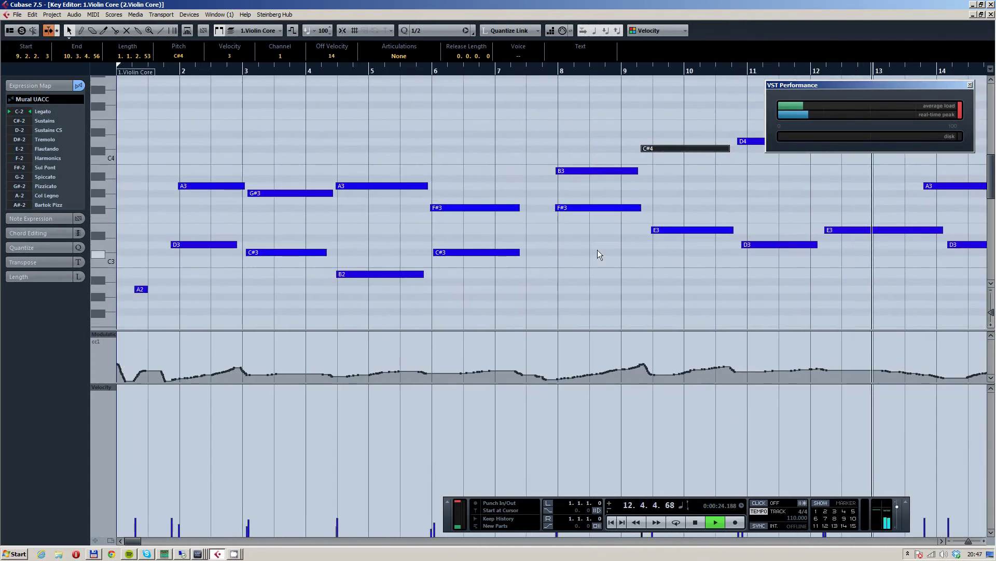
key(g)
key(g)
key(g)
scroll(554, 185, up, 1)
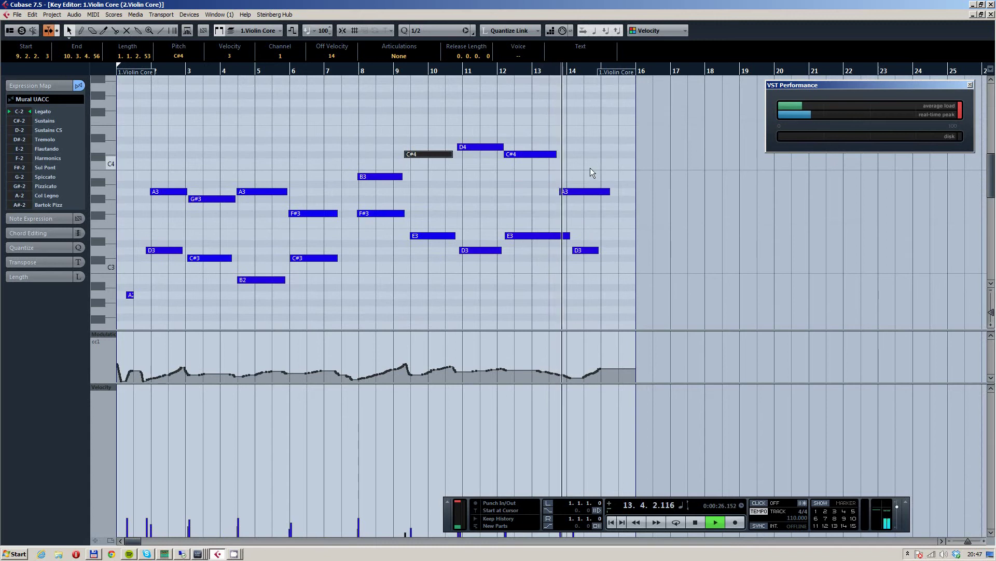
mouse_move(569, 235)
mouse_down()
mouse_move(559, 236)
mouse_move(558, 250)
mouse_up()
click(573, 250)
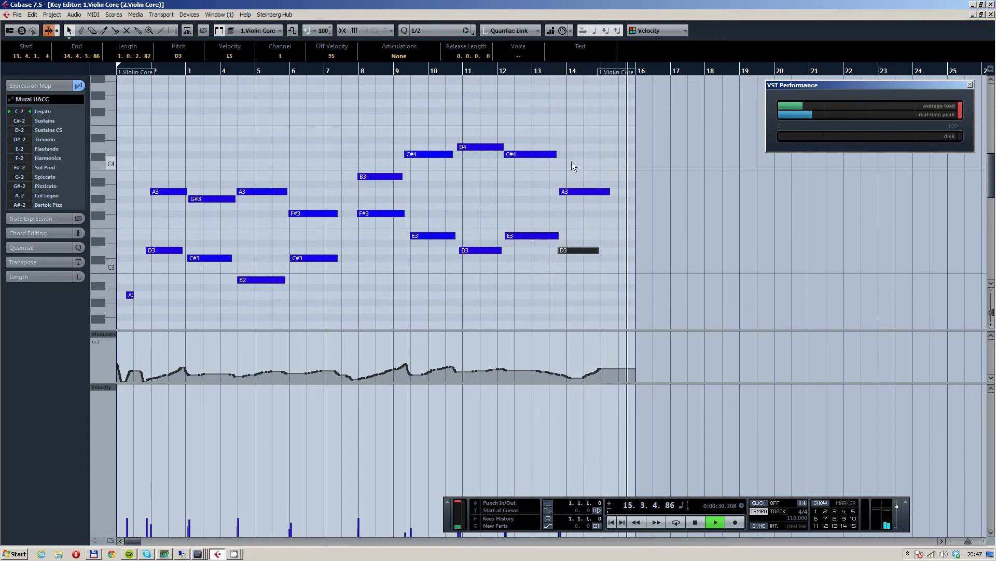
Step: Make 2.Violin Core the active part in the Key Editor, play the layered violins from the start, and return to the project
click(258, 30)
click(266, 51)
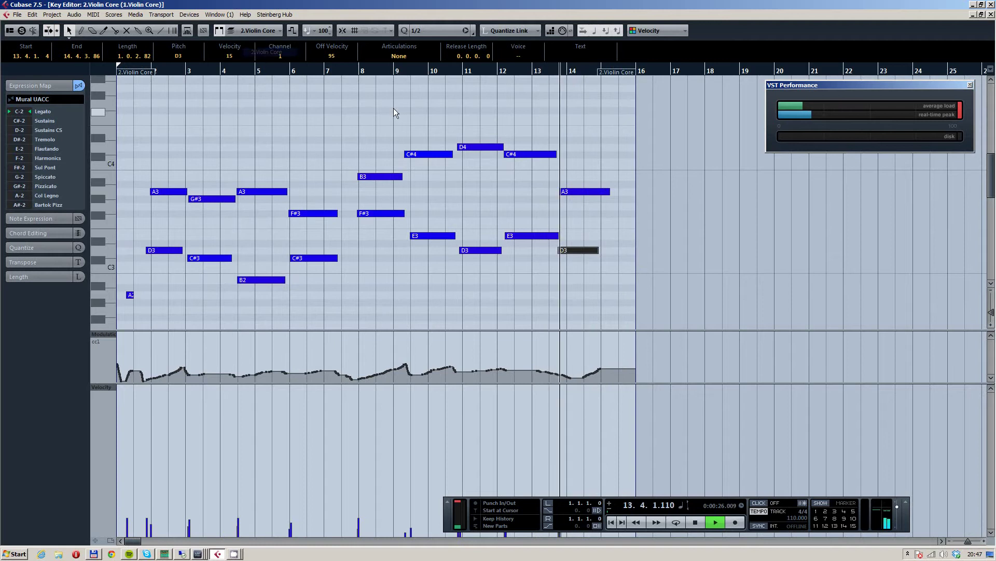
click(394, 113)
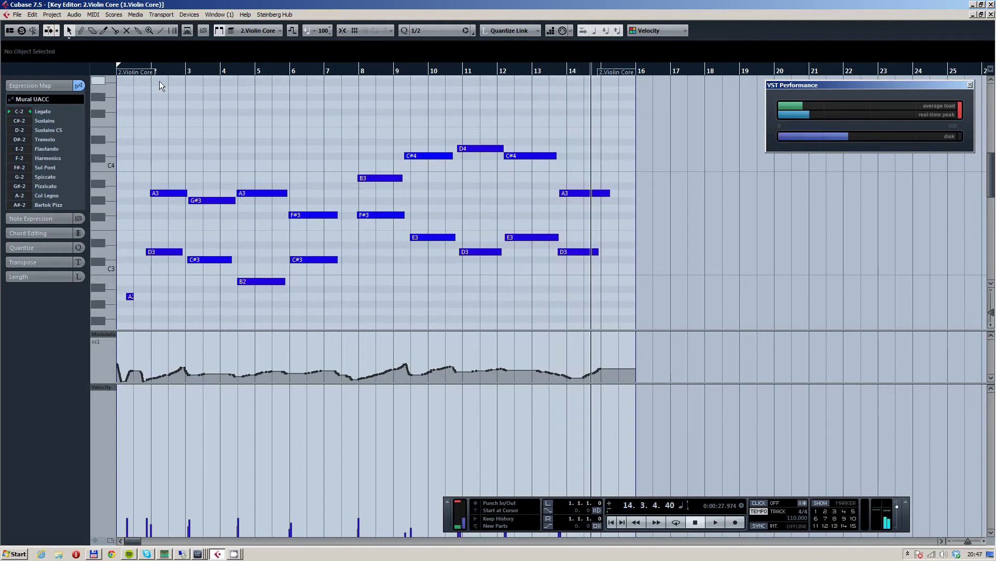
key(KP_0)
key(KP_0)
key(space)
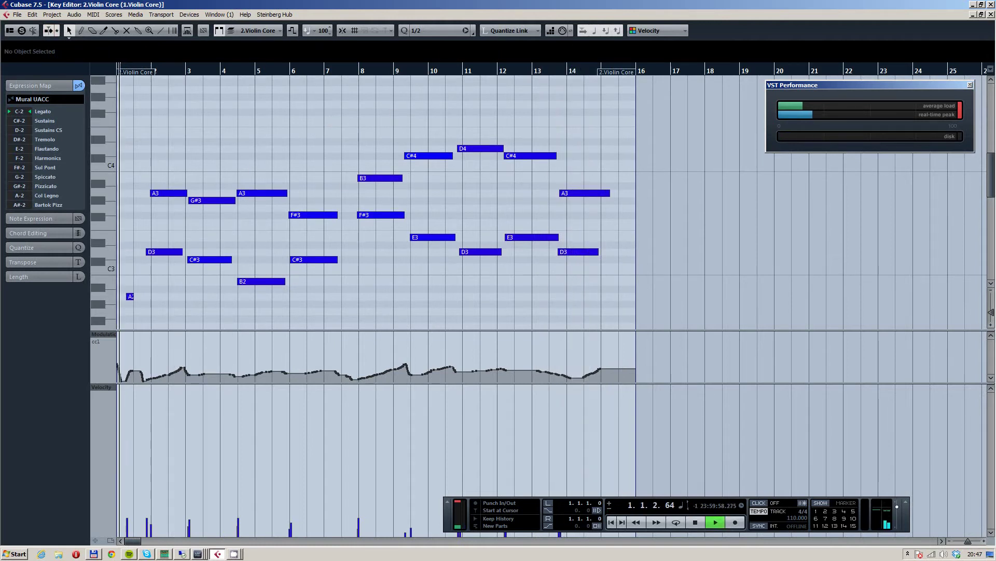
click(991, 14)
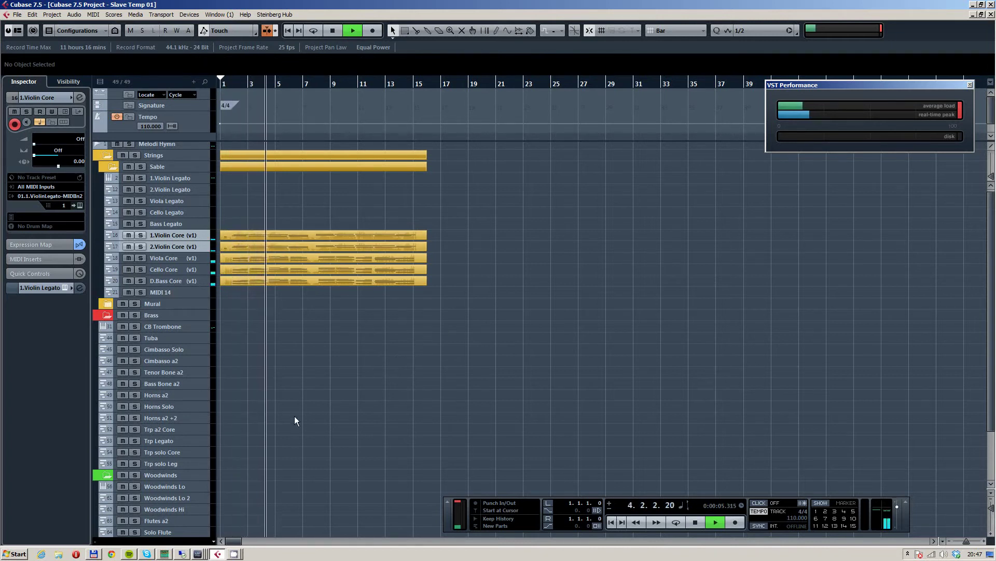
Step: Record a line on the Horns a2 track from bar 1 to about bar 15
click(210, 393)
key(space)
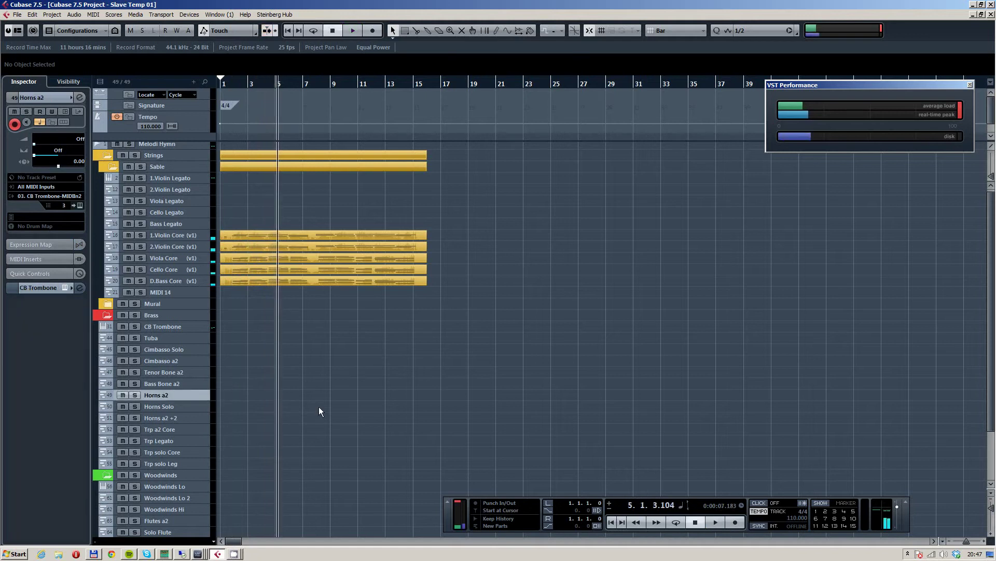
click(228, 82)
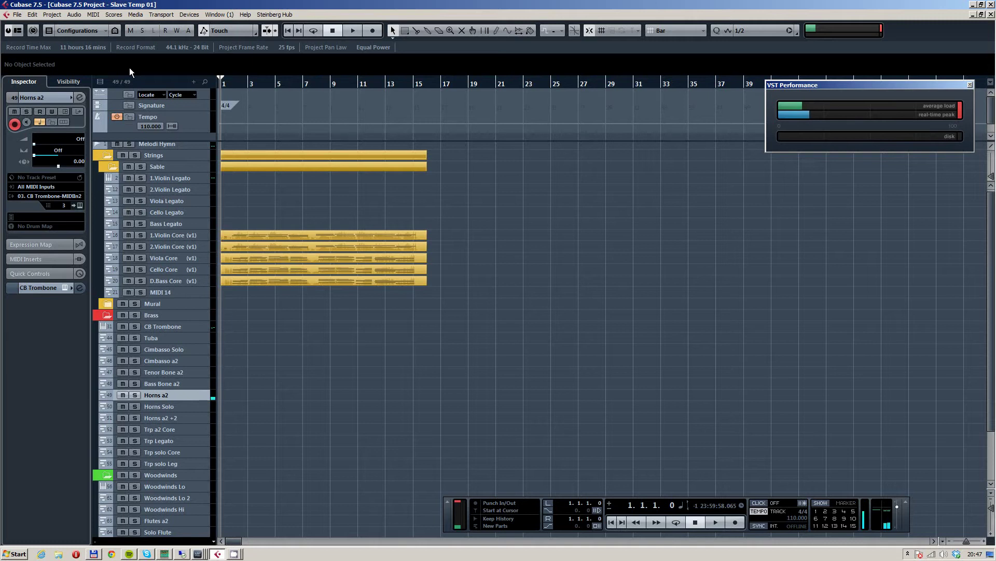
key(KP_Multiply)
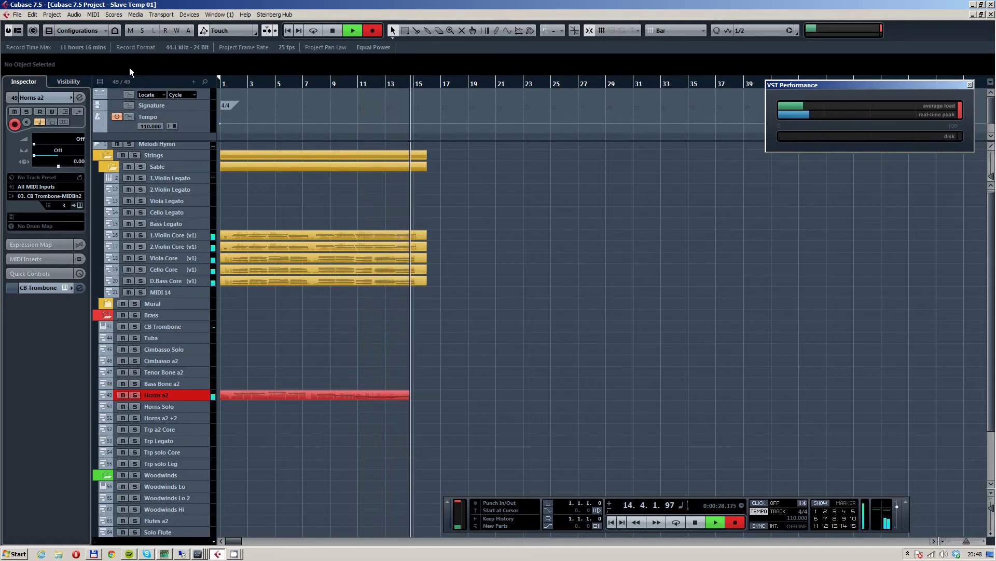
key(space)
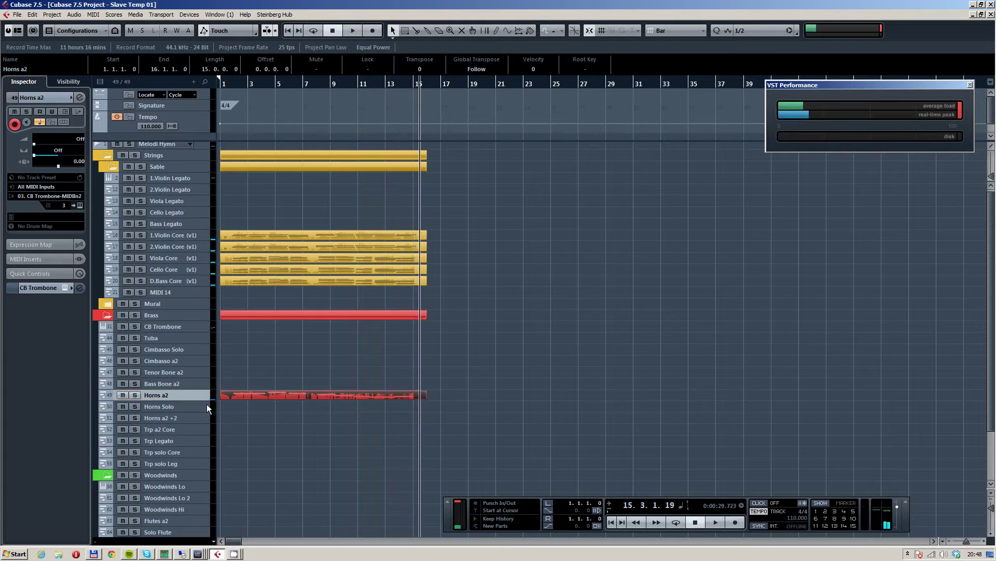
Step: Try recording an additional line on the Horns Solo track from bar 1 to about bar 15
click(208, 408)
key(Home)
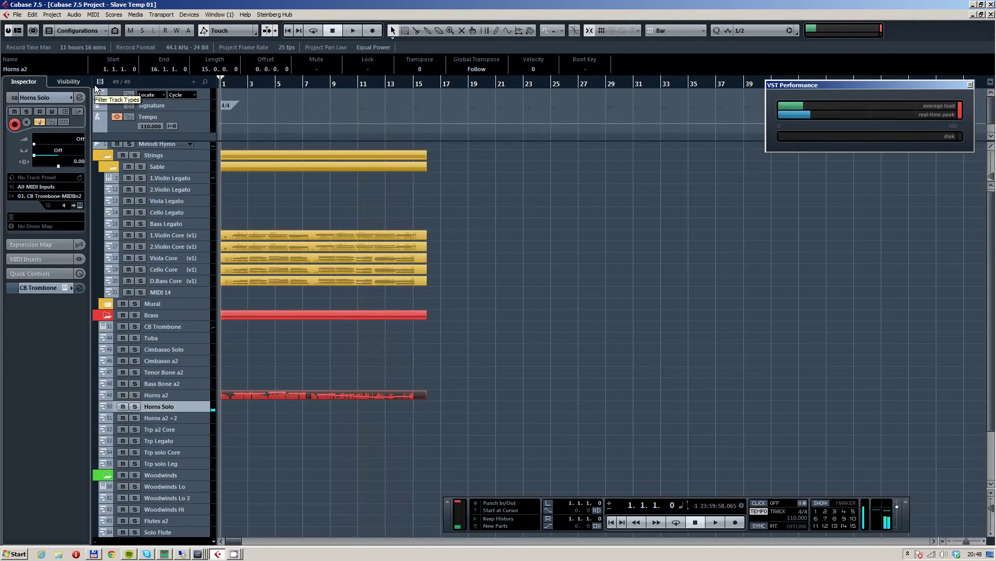
key(KP_Multiply)
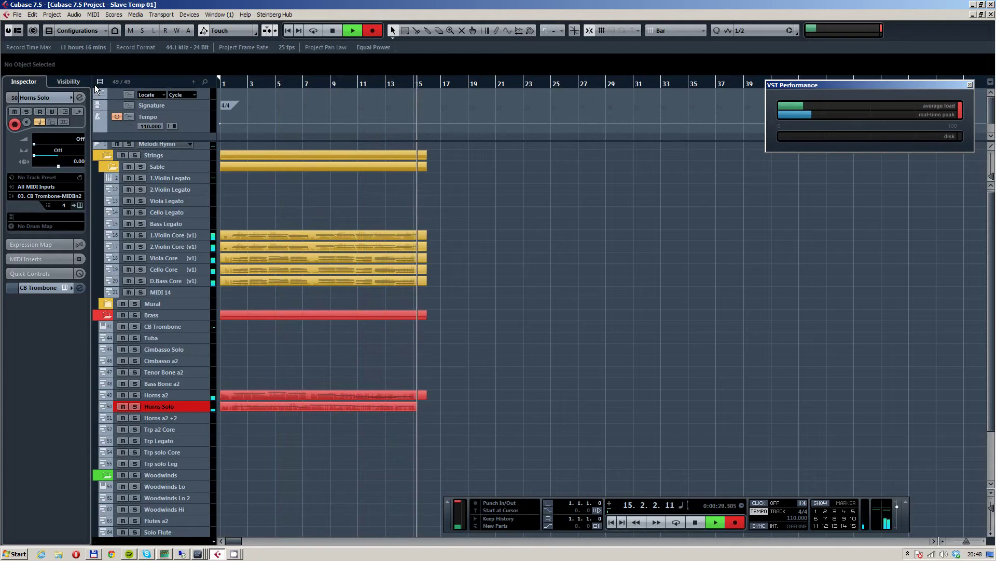
key(space)
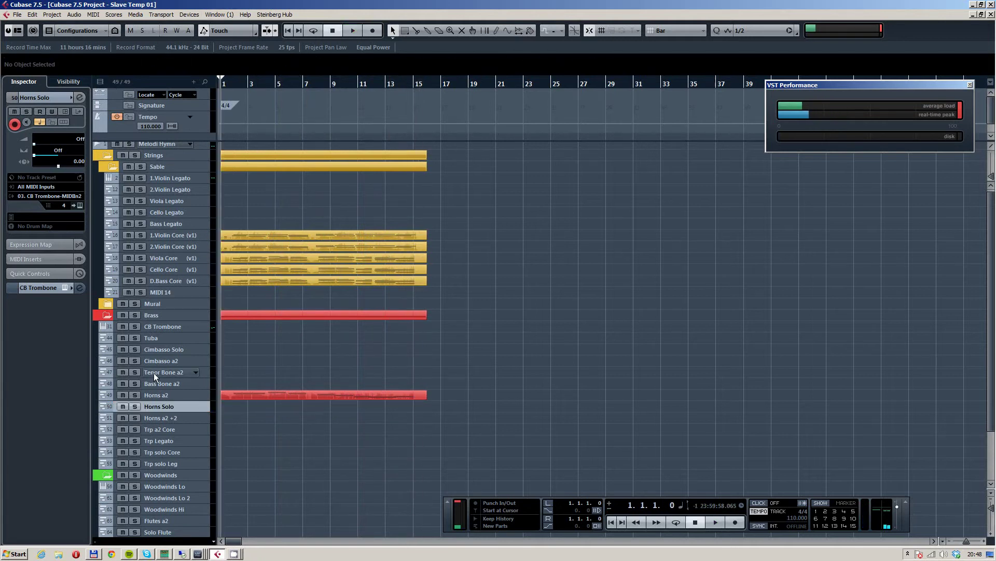
Step: Open the Horns a2 part in the Key Editor and review its notes during playback with the strings
double_click(292, 395)
key(space)
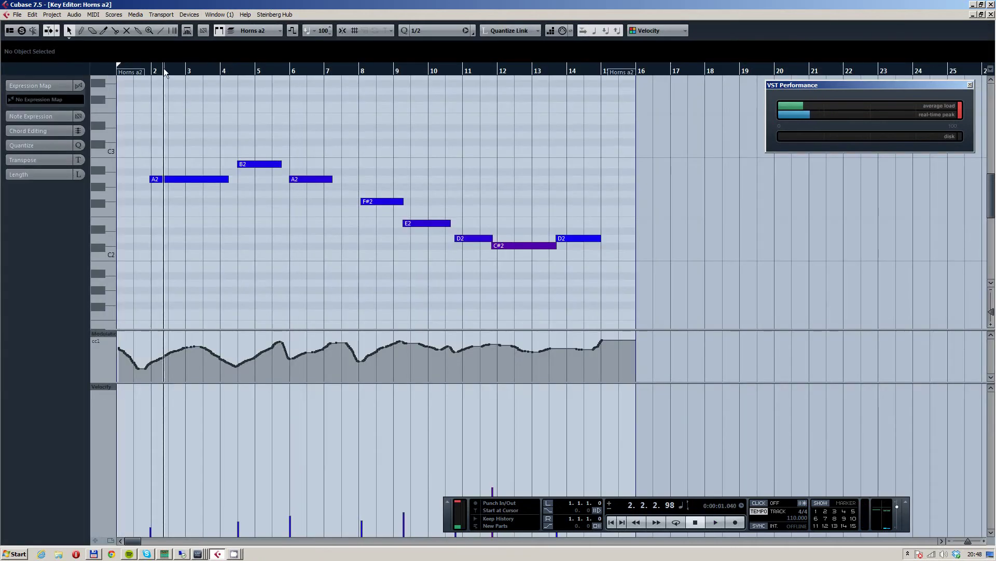
key(ctrl+a)
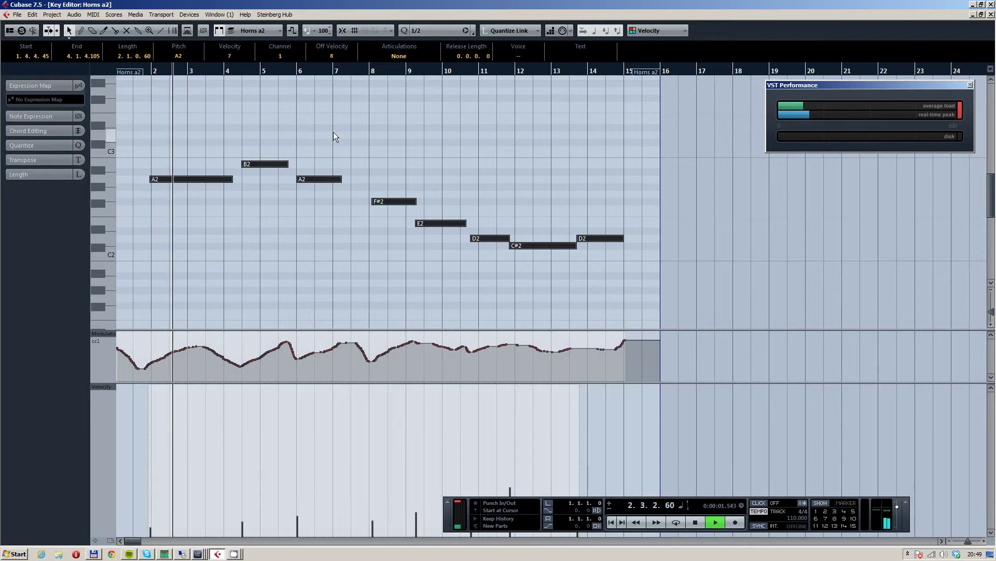
click(342, 148)
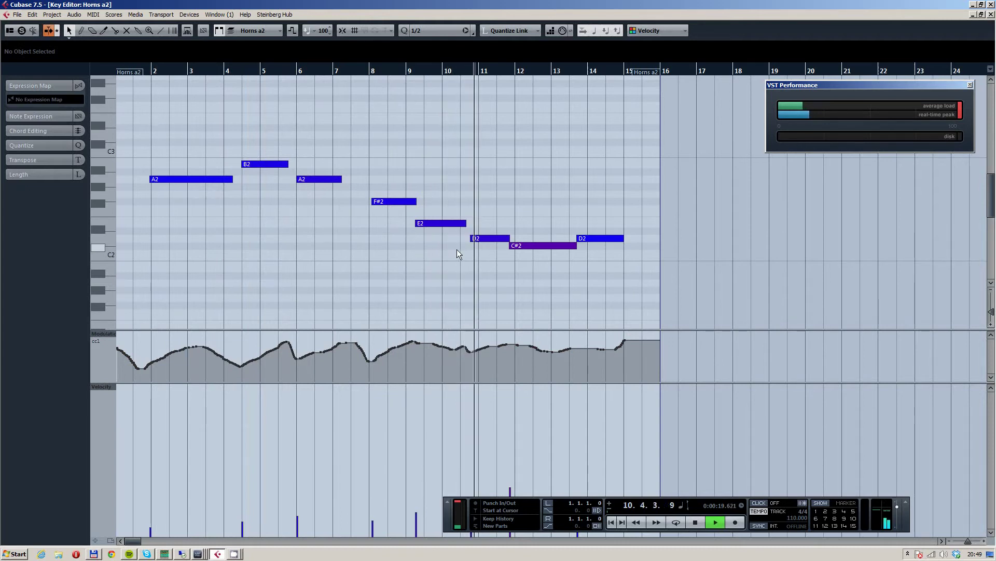
key(Return)
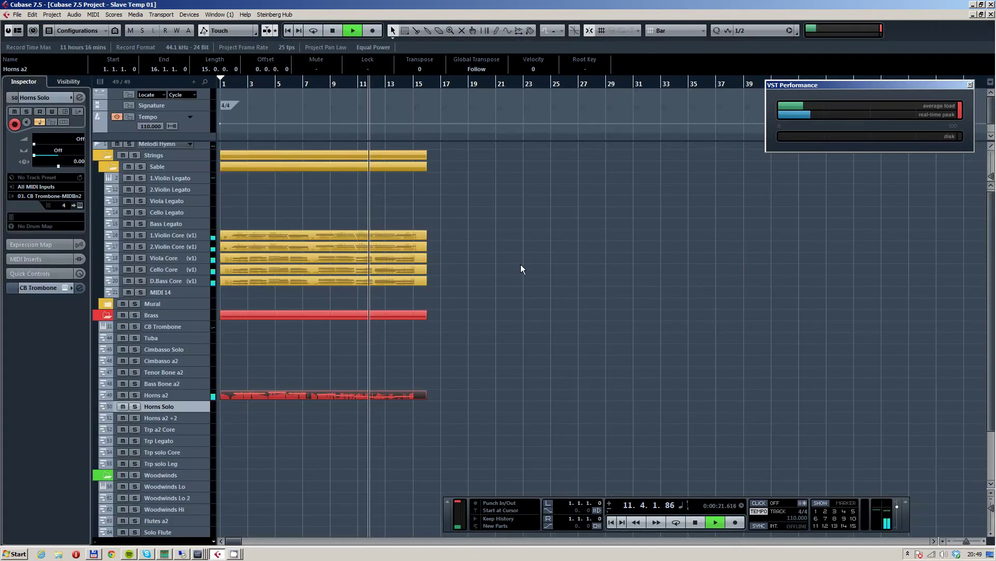
scroll(321, 377, up, 2)
scroll(474, 328, down, 1)
scroll(474, 328, left, 1)
double_click(485, 364)
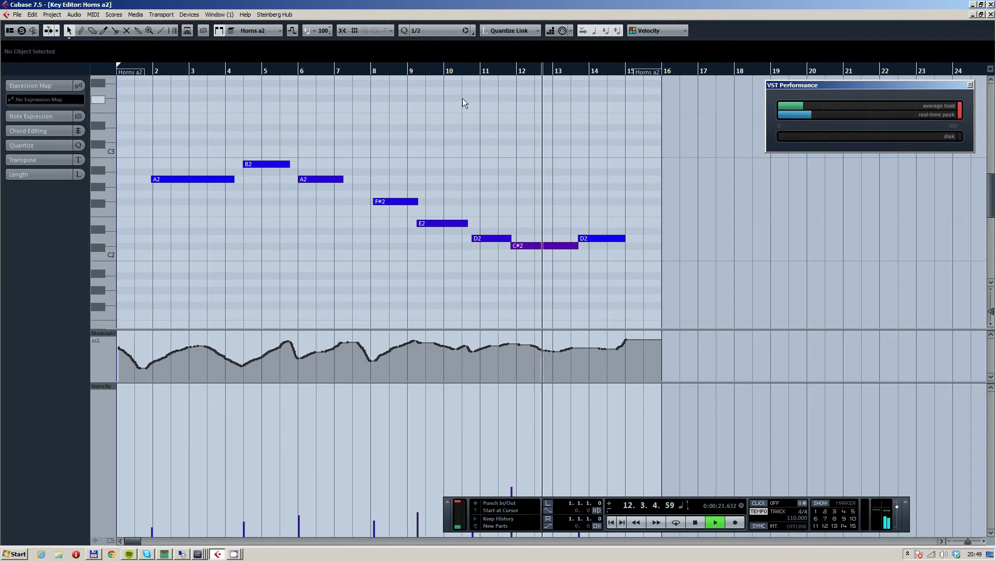
click(462, 71)
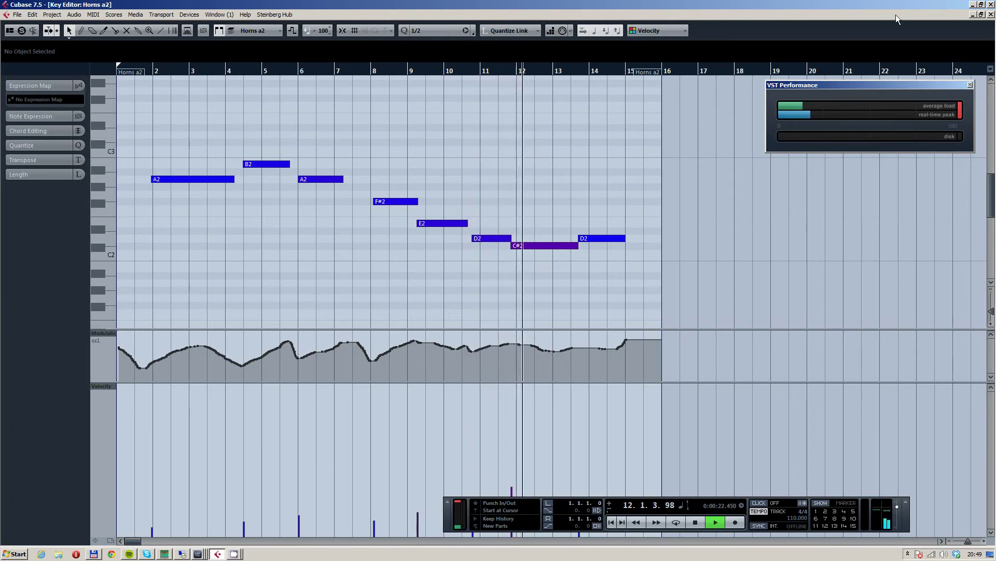
click(991, 14)
key(space)
Step: Transpose all notes of the Horns a2 part up five semitones so the line begins on D3, and play it from before bar 2
drag(340, 364, 342, 387)
double_click(345, 385)
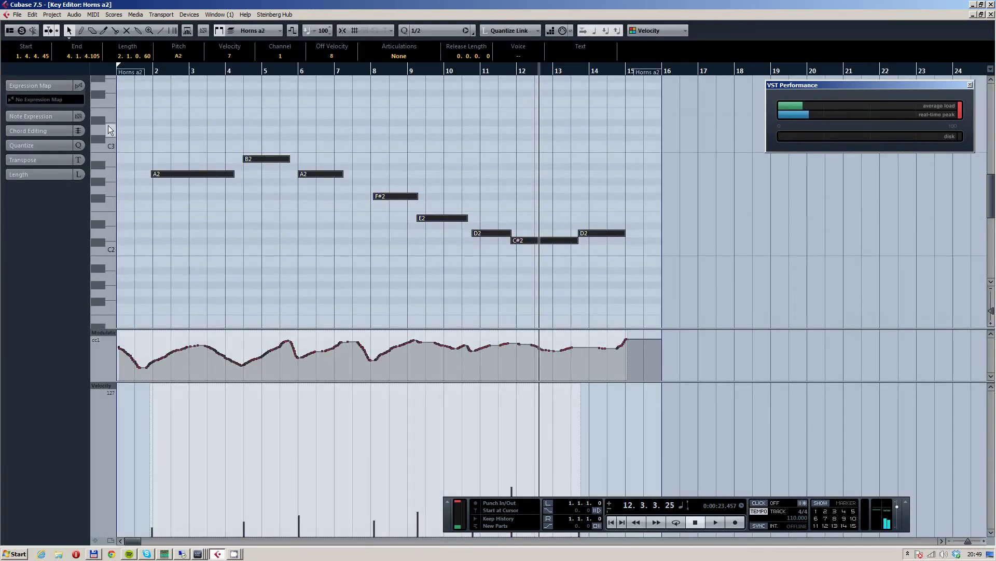
key(ctrl+z)
key(ctrl+z)
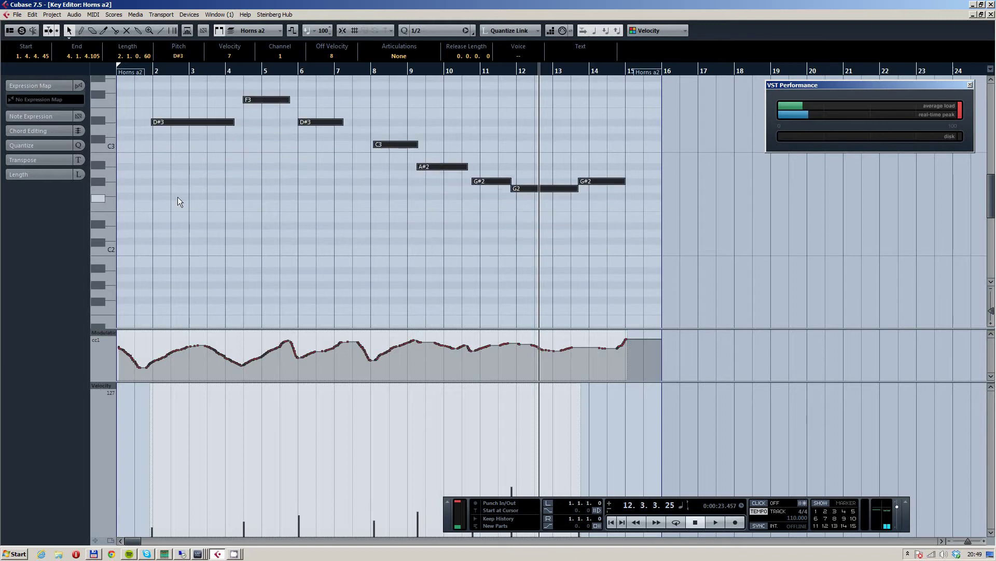
drag(164, 70, 145, 70)
key(space)
scroll(210, 222, up, 3)
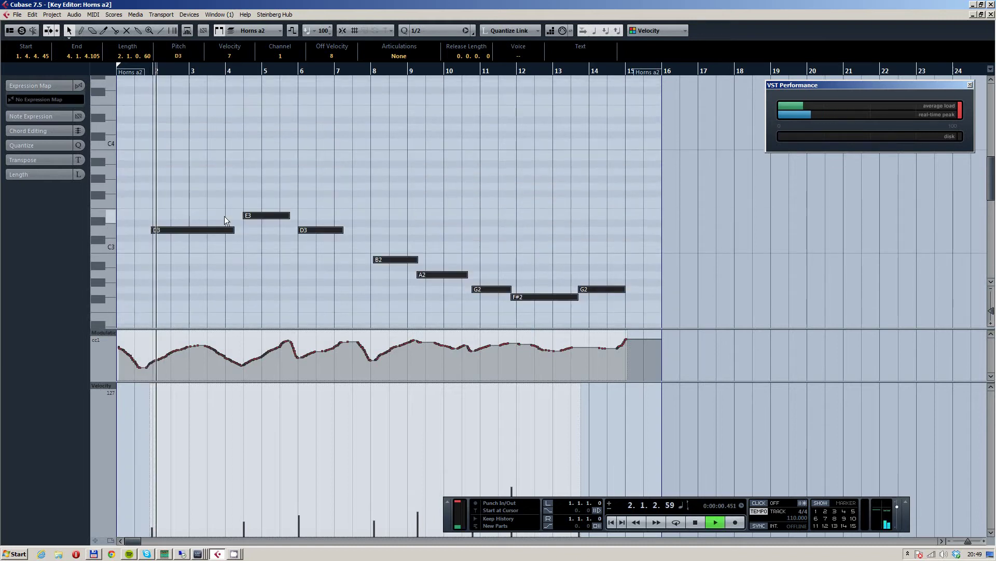
click(294, 164)
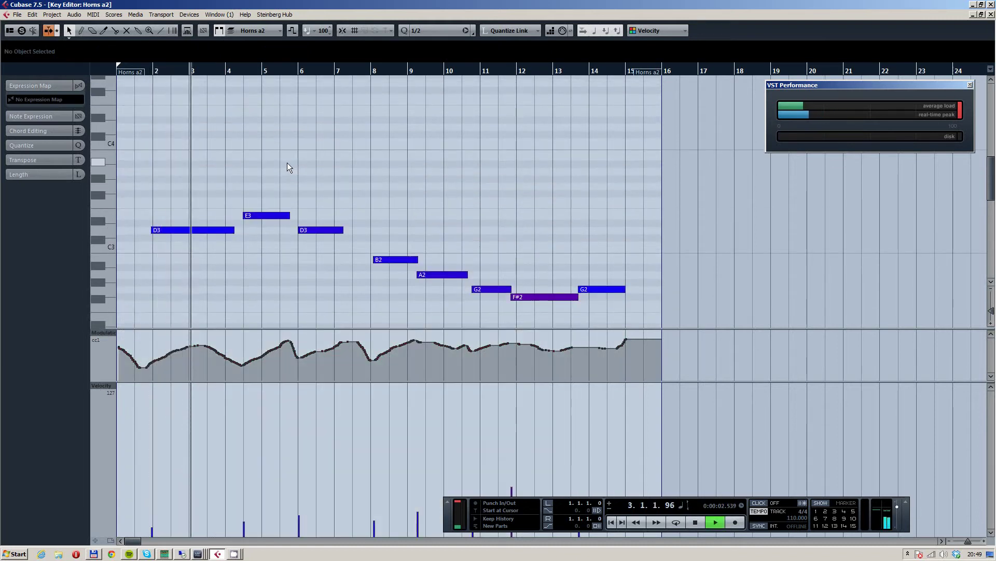
Step: Shorten the first D3 horn note to end at bar 3 and add a C#3 note from 3.1.1.10 to 4.1.1.83
key(space)
drag(233, 230, 185, 245)
drag(147, 71, 148, 117)
key(space)
drag(251, 234, 326, 238)
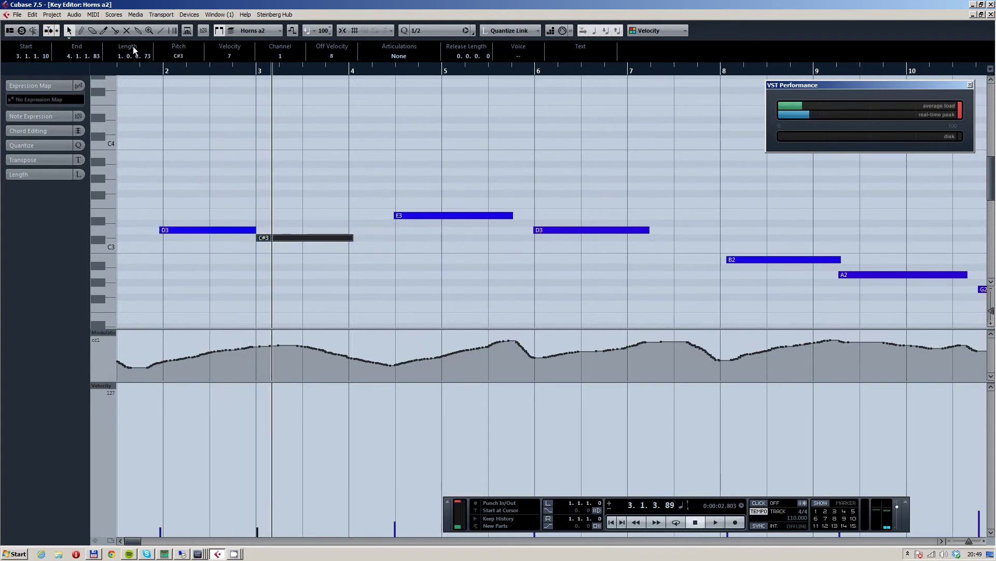
Step: Play the opening horn notes and extend the C#3 note's end toward the E3 note in bar 4
click(149, 71)
key(space)
click(316, 176)
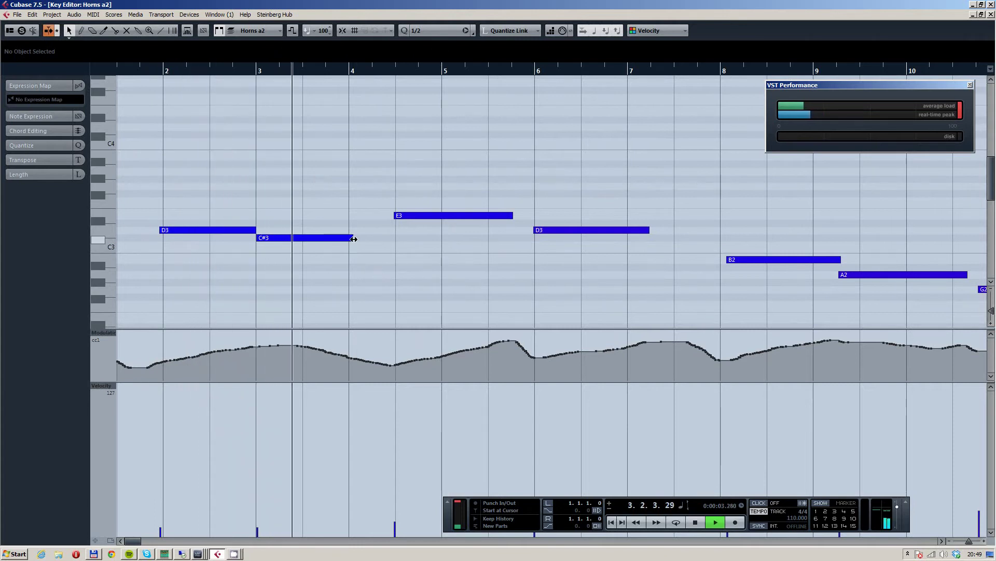
drag(352, 239, 388, 239)
click(446, 164)
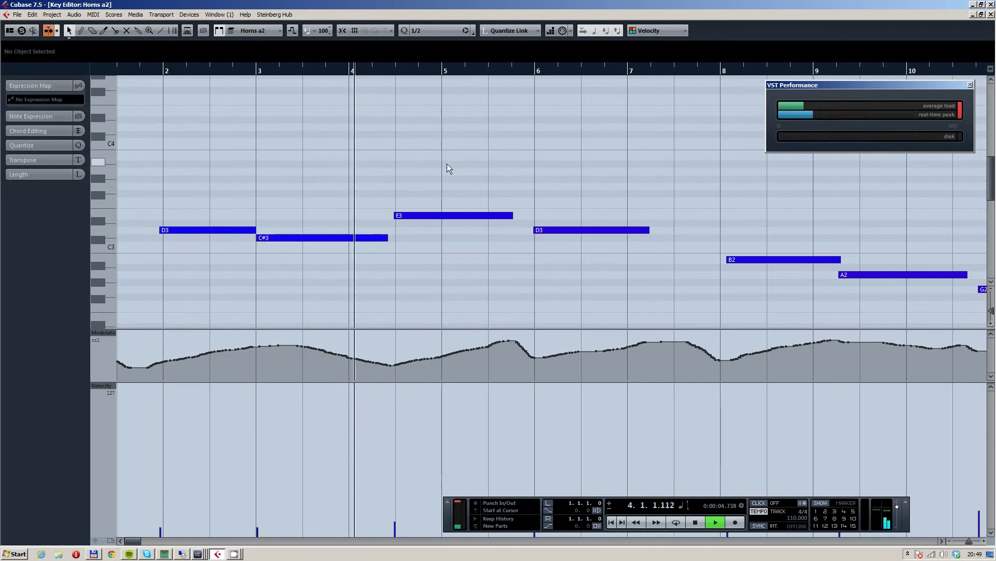
key(g)
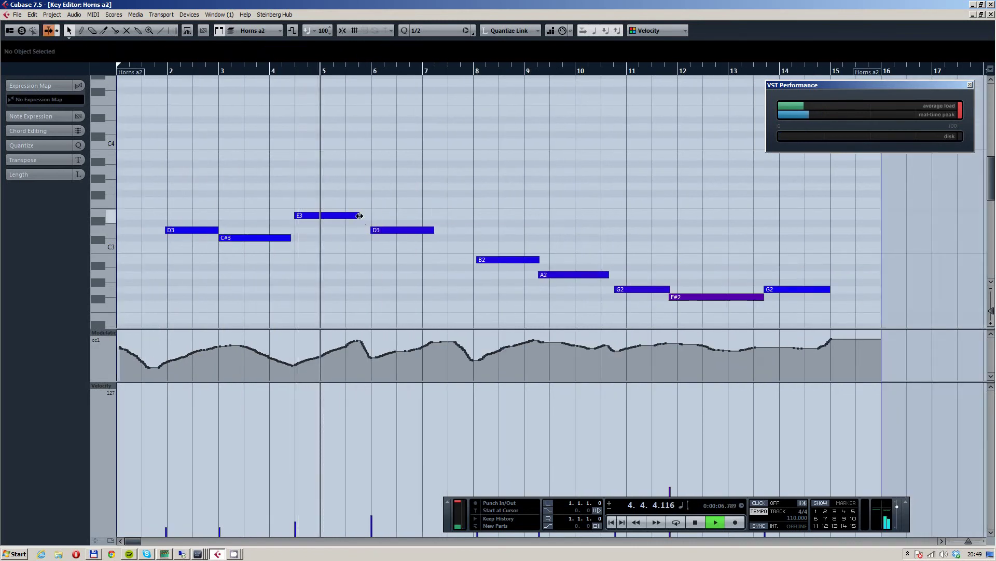
Step: Raise the E3 horn note in bar 4 two semitones to F#3 and play back that passage
drag(359, 216, 360, 216)
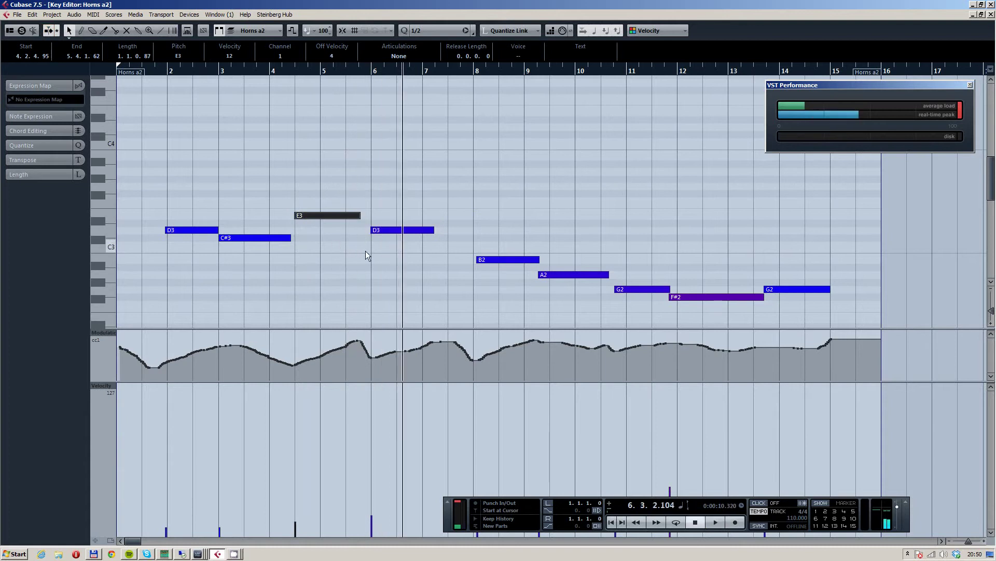
key(Up)
key(Up)
click(290, 72)
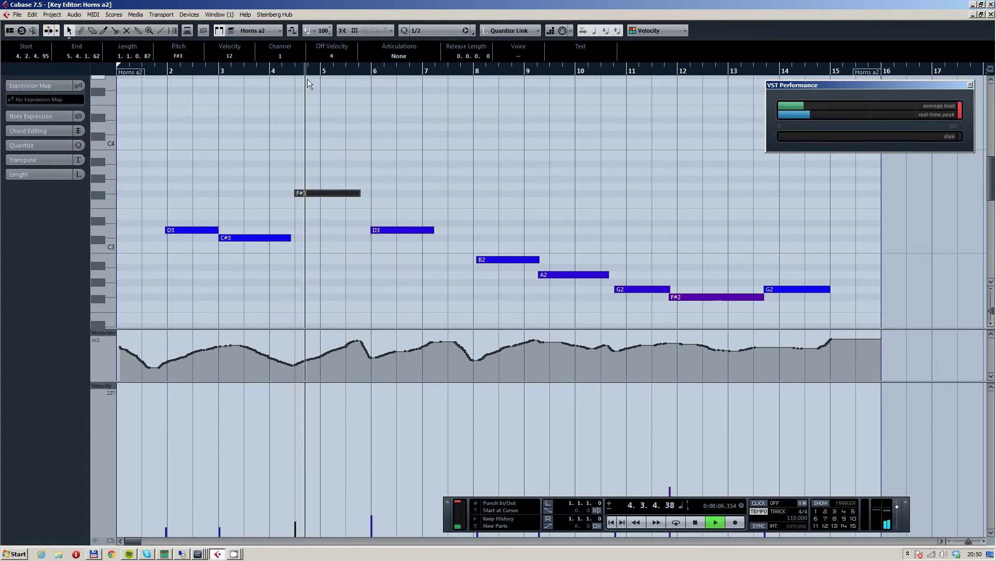
click(420, 186)
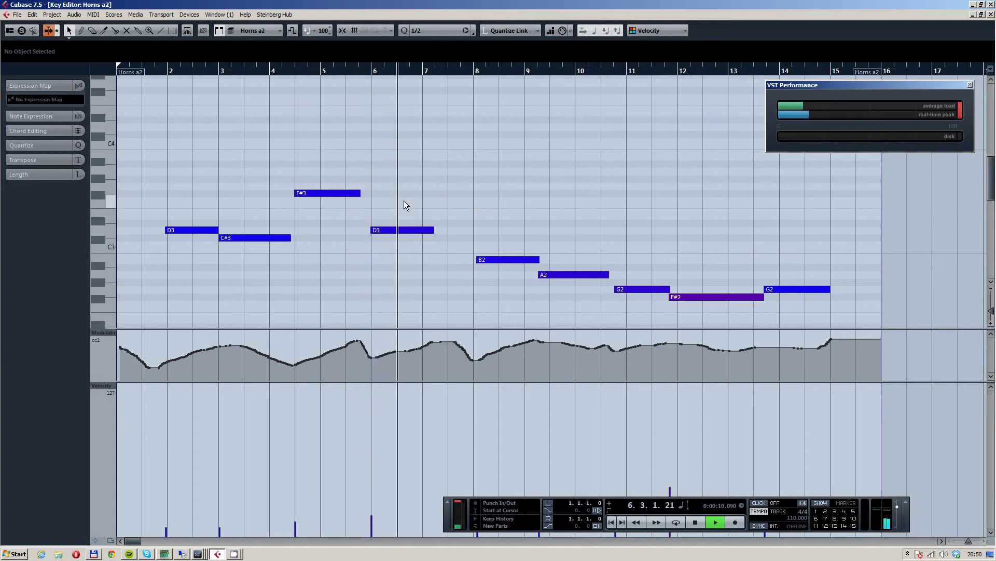
Step: Extend the D3 horn note at bar 6 to end at 7.2.4.46, lower it to C#3, and play the passage
key(space)
click(433, 231)
drag(433, 230, 445, 230)
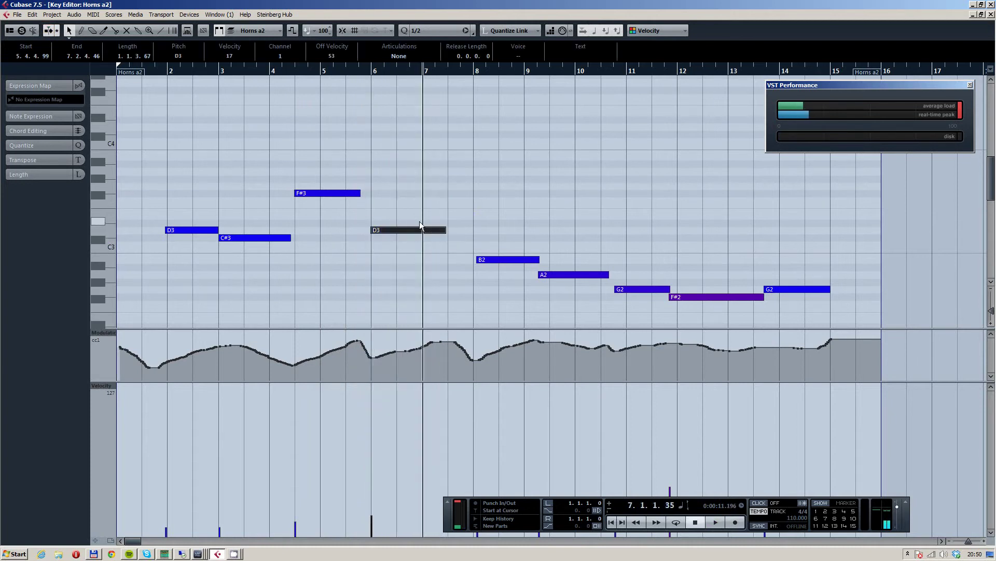
key(Down)
click(363, 70)
key(space)
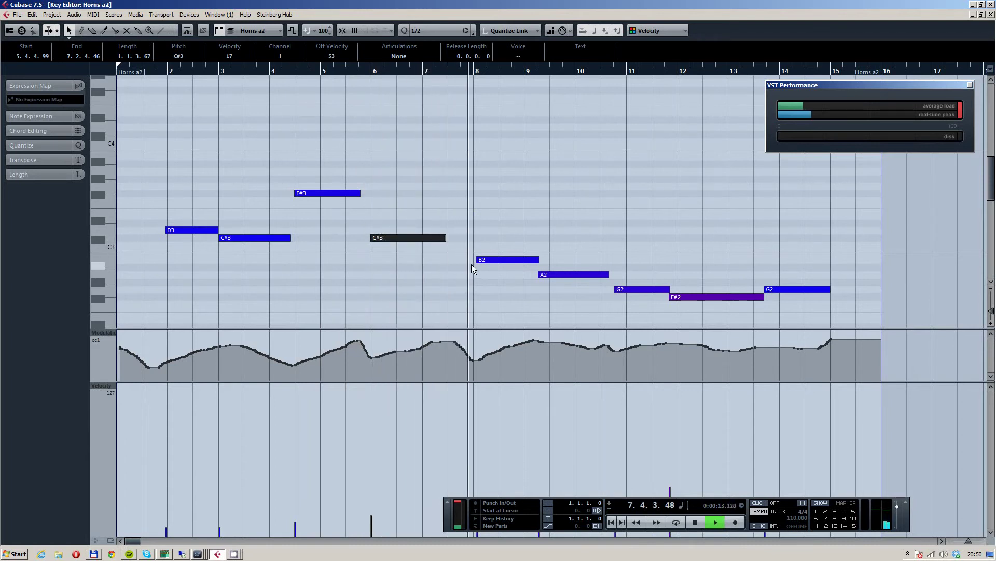
Step: Extend the B2 note's start back to 7.4.4.102 and trim the following A2 note's start to 9.2.1.63
drag(477, 259, 474, 261)
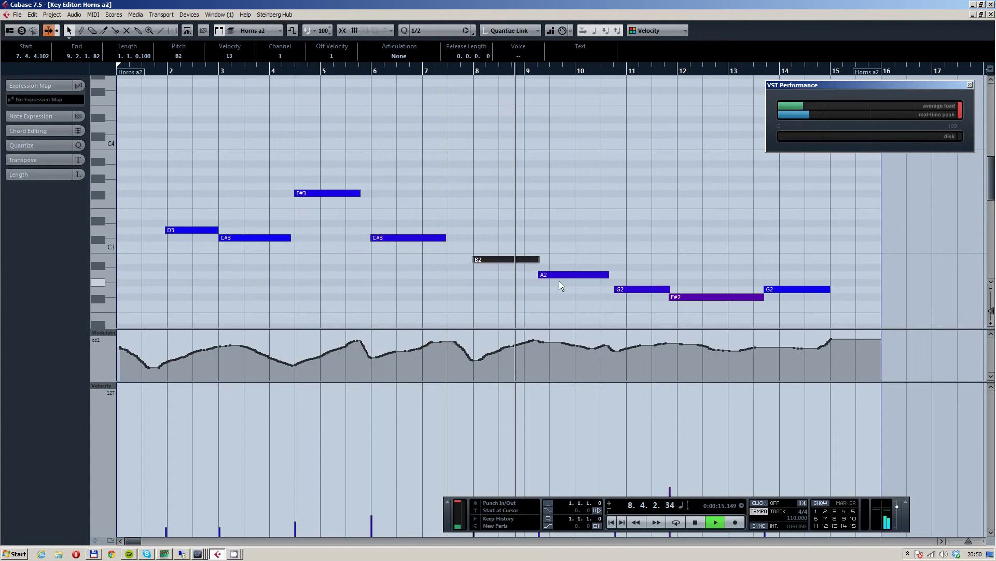
drag(539, 275, 540, 274)
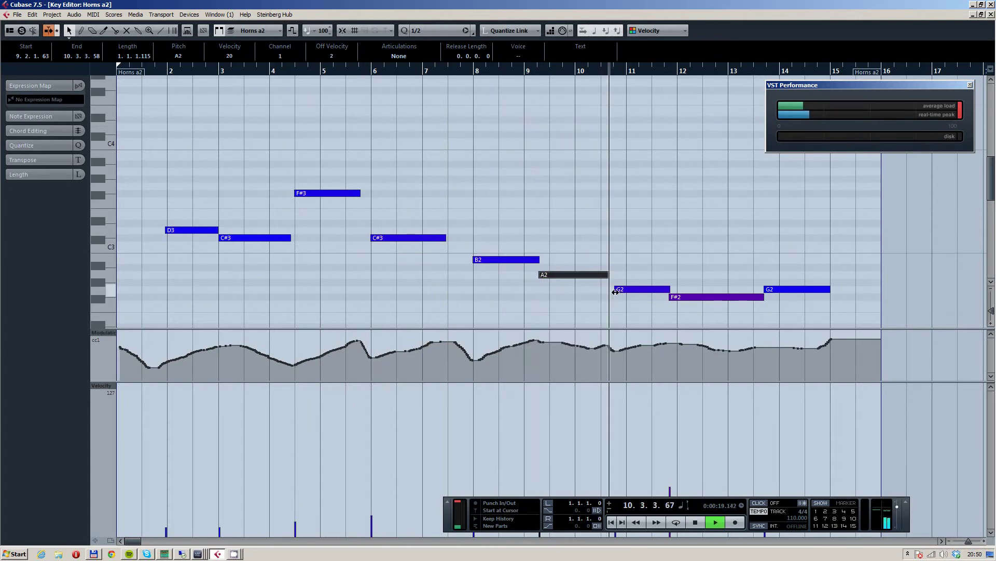
key(space)
Step: Select the G2 note starting late in bar 10 and play the horn line from just before bar 8 into bar 11
click(640, 290)
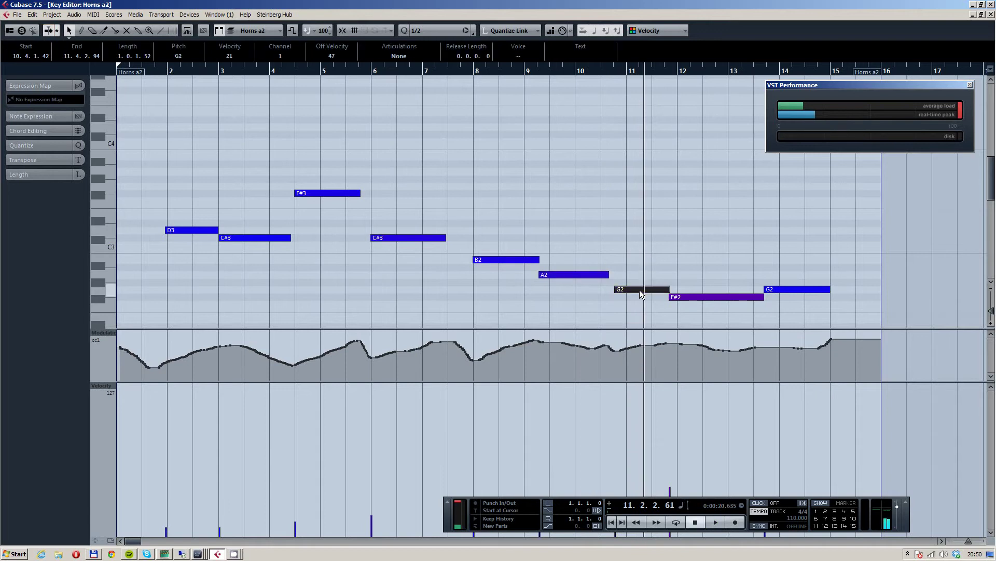
drag(645, 263, 575, 169)
click(399, 70)
key(space)
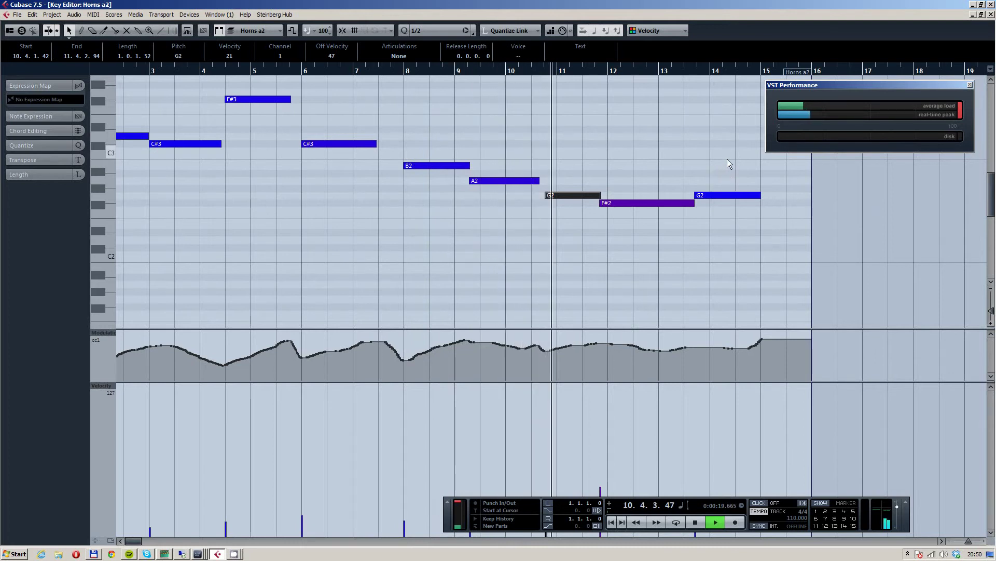
key(space)
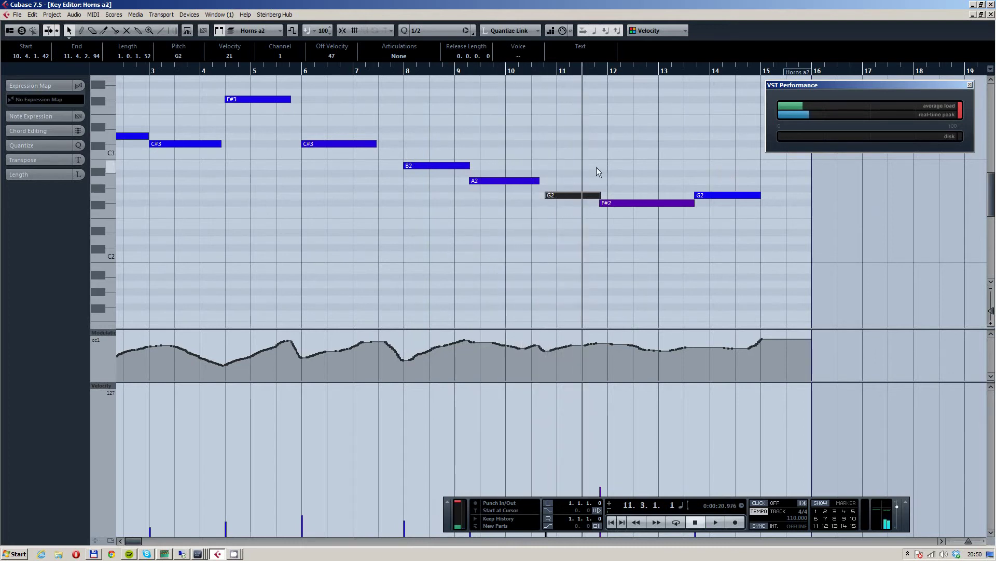
Step: Transpose the last three horn notes, starting late in bar 10, up to A2, G#2 and A2, and play back the passage
drag(750, 176, 555, 234)
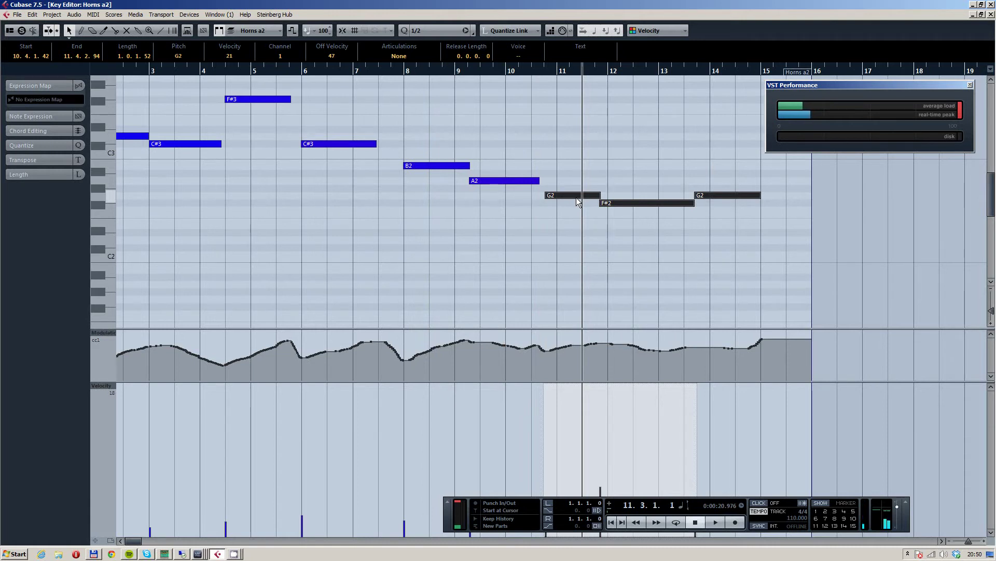
drag(571, 190, 571, 160)
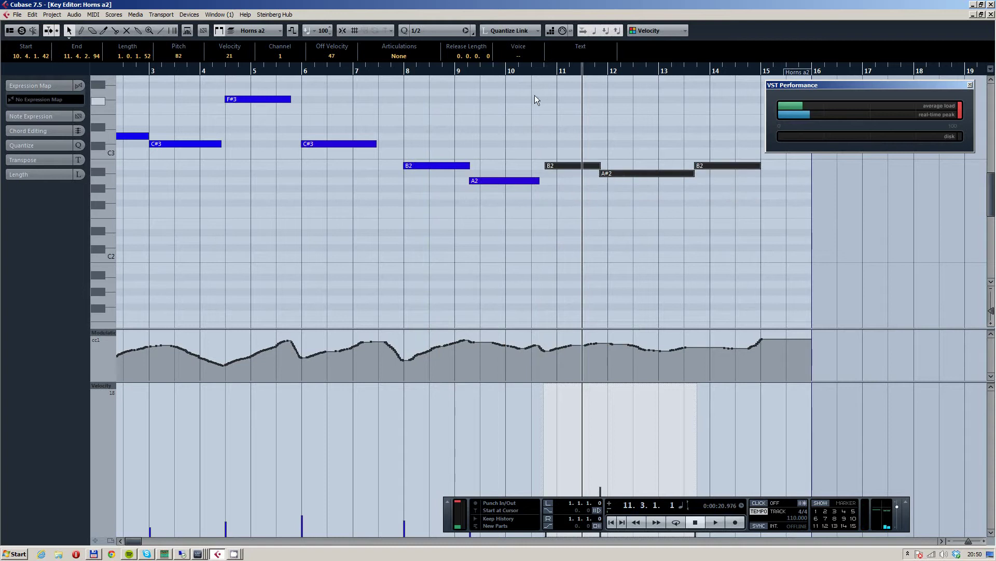
click(508, 74)
key(space)
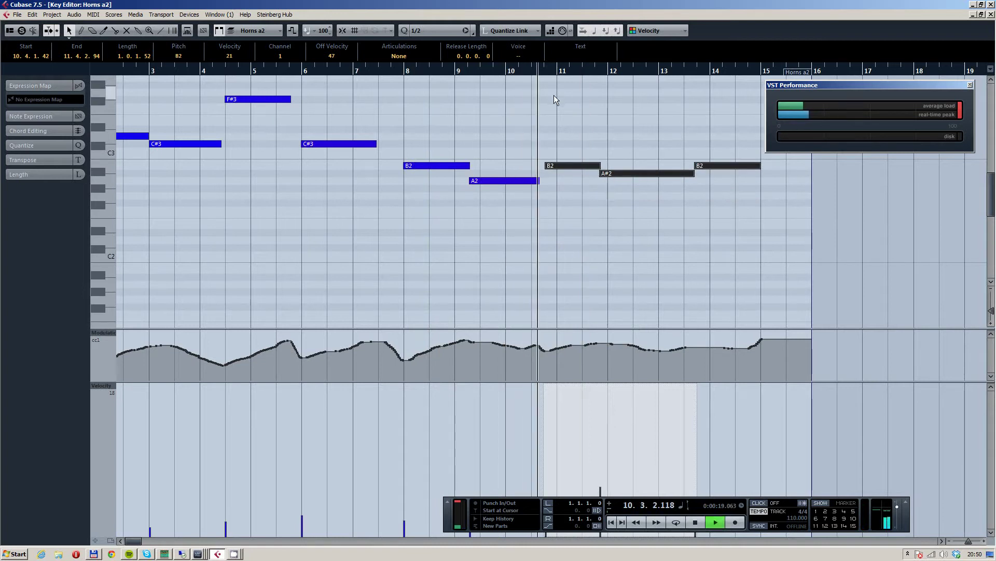
key(Down)
key(Down)
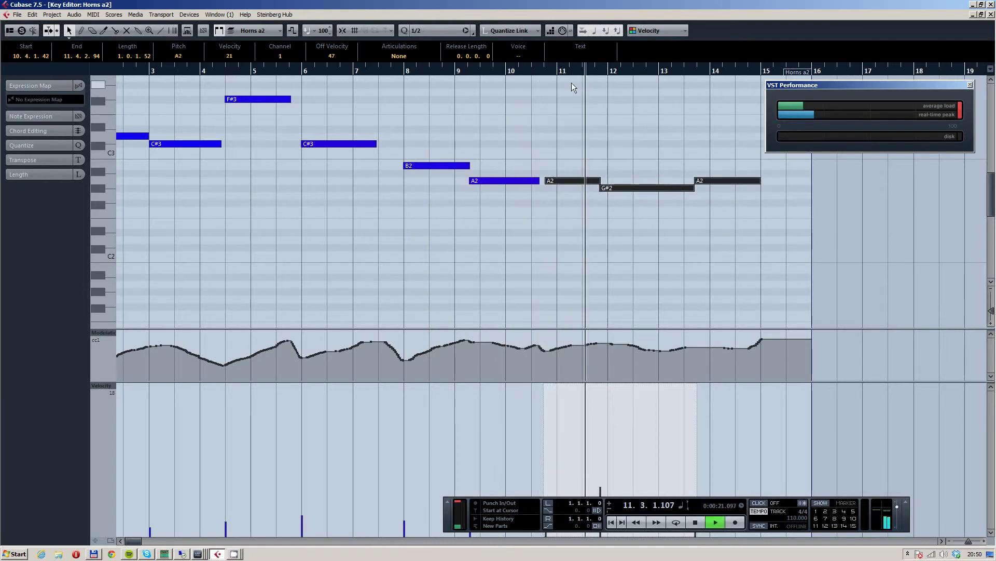
click(474, 72)
Step: Lower the note starting late in bar 10 to F#2 and raise the long note starting at the end of bar 11 to A2
click(640, 130)
drag(565, 163, 560, 217)
key(Down)
key(Down)
key(Down)
drag(629, 167, 665, 213)
key(Up)
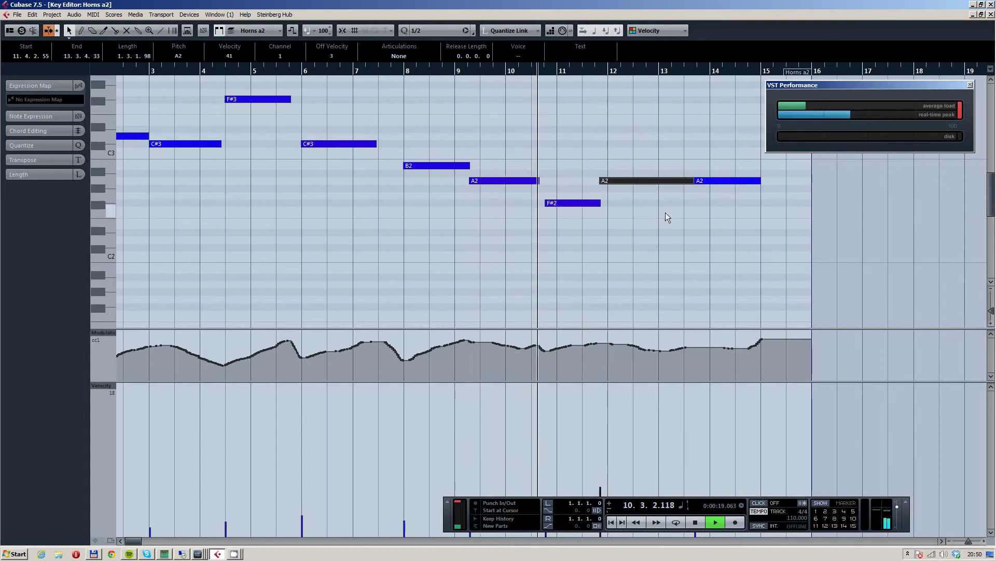
Step: Lower the final horn note, starting in bar 13, to F#2, then close the Key Editor and stop playback
click(726, 181)
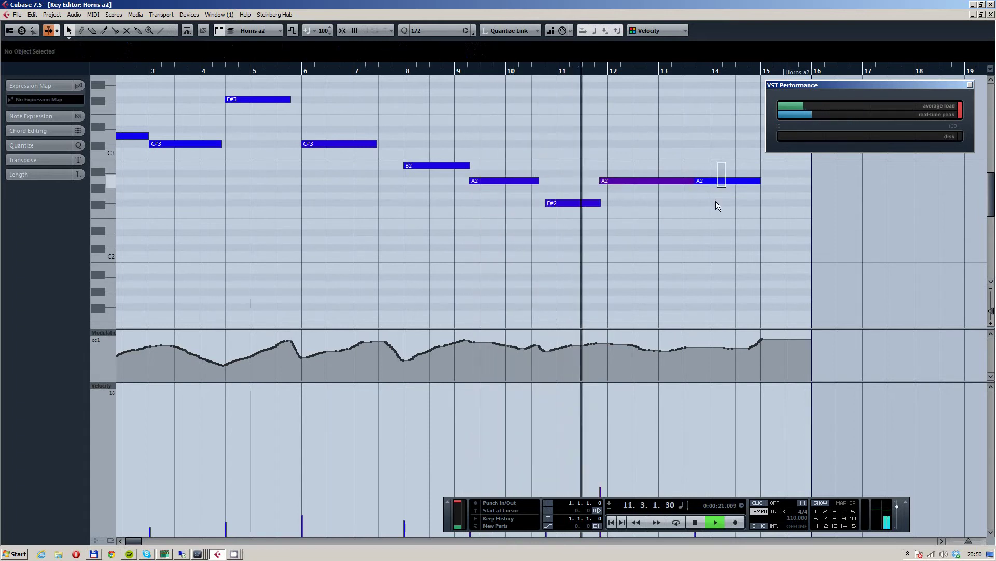
key(Down)
key(Down)
key(Down)
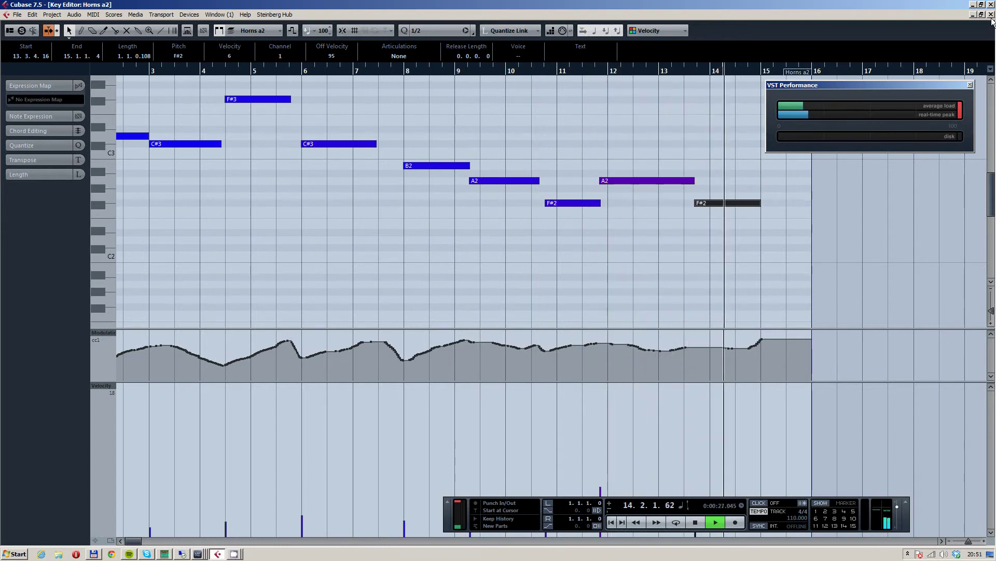
key(Return)
key(space)
Step: Select the Tenor Bone a2 track and copy the Horns a2 part onto the Bass Bone a2 track
scroll(321, 337, down, 3)
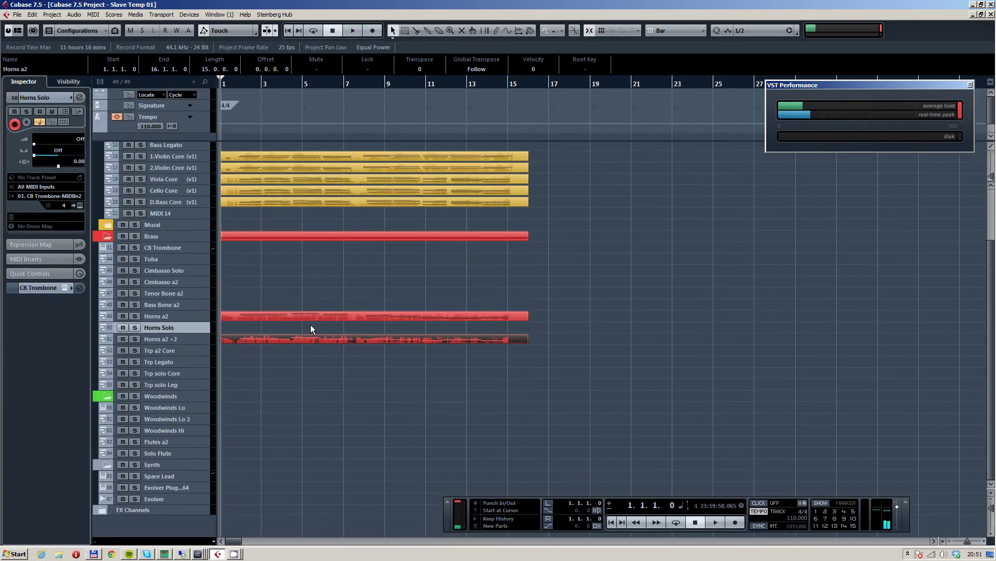
click(246, 282)
click(214, 288)
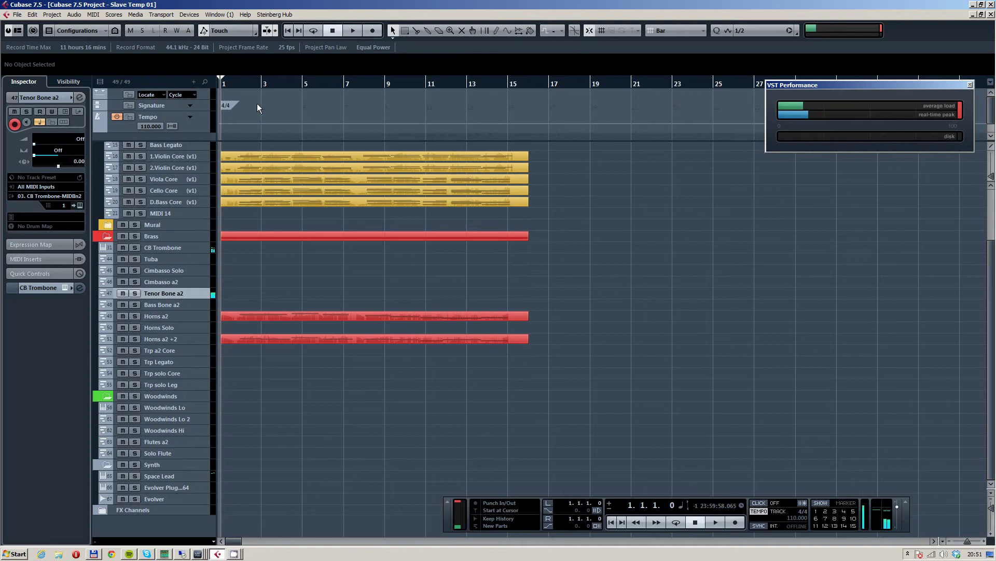
click(244, 81)
key(KP_Decimal)
mouse_move(274, 318)
mouse_down()
mouse_move(266, 292)
mouse_move(269, 301)
mouse_up()
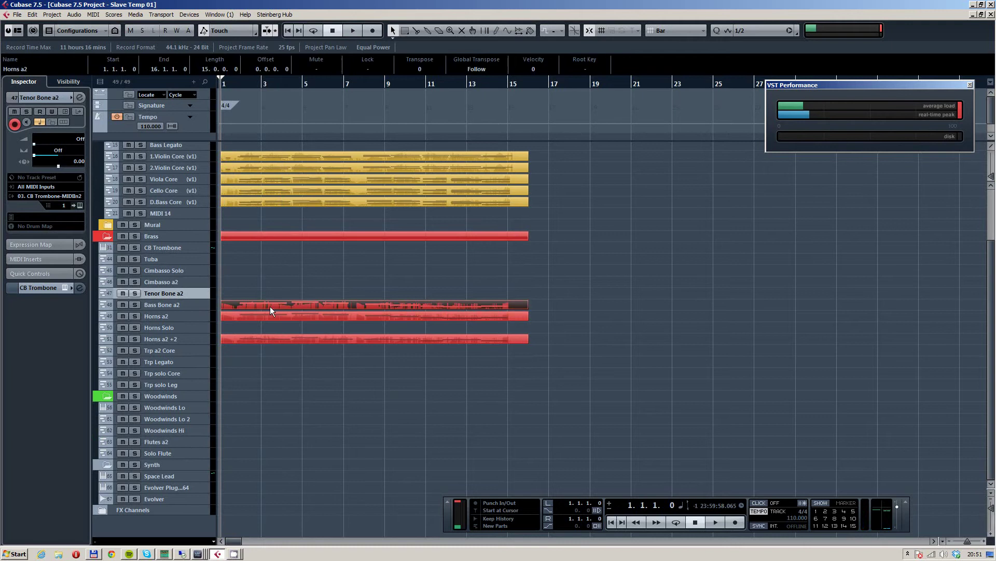
Step: Open the copied Bass Bone a2 part, play it, scale its CC1 modulation curve down to a flatter shape, and close the editor
double_click(269, 306)
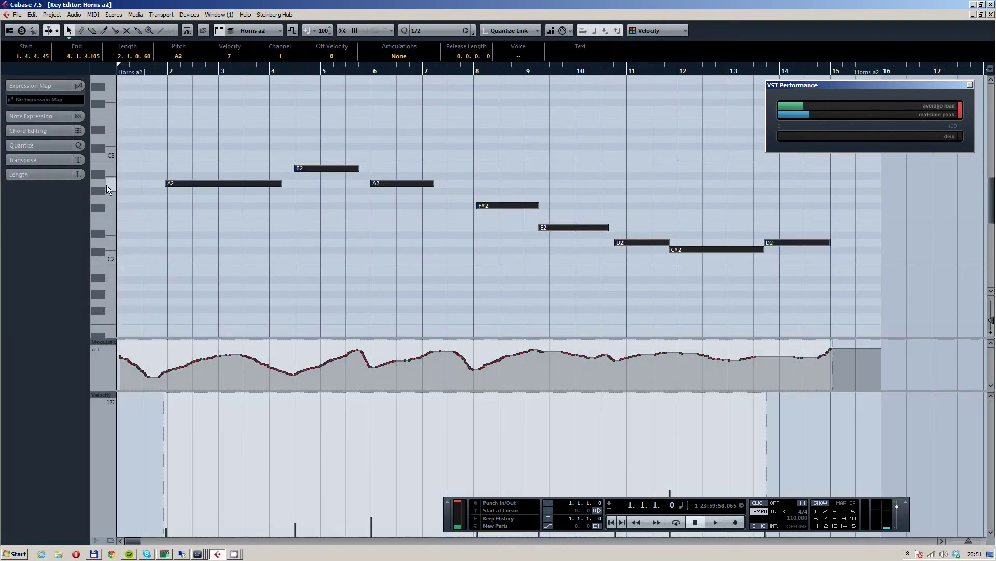
click(159, 70)
key(space)
key(g)
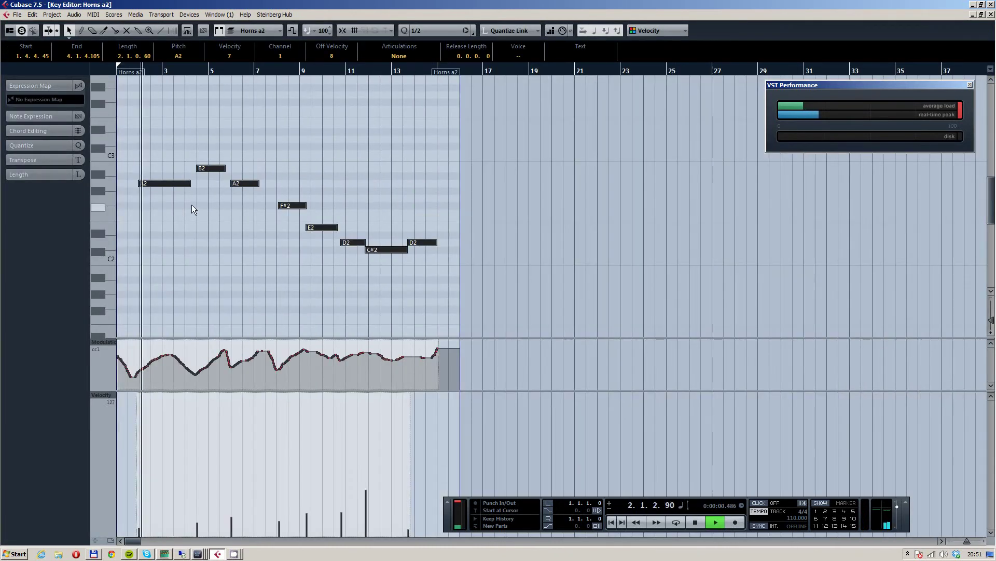
click(191, 70)
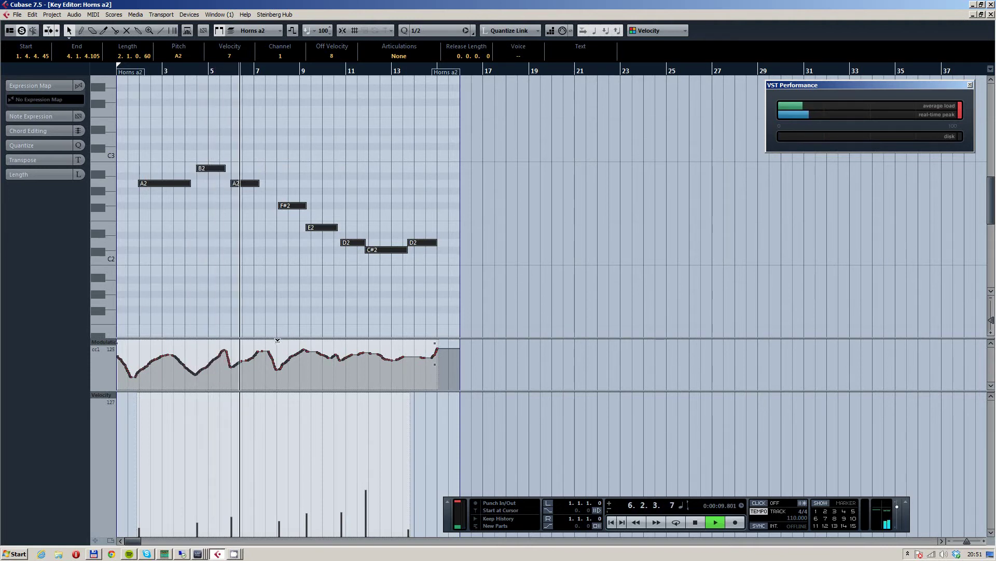
drag(278, 341, 279, 346)
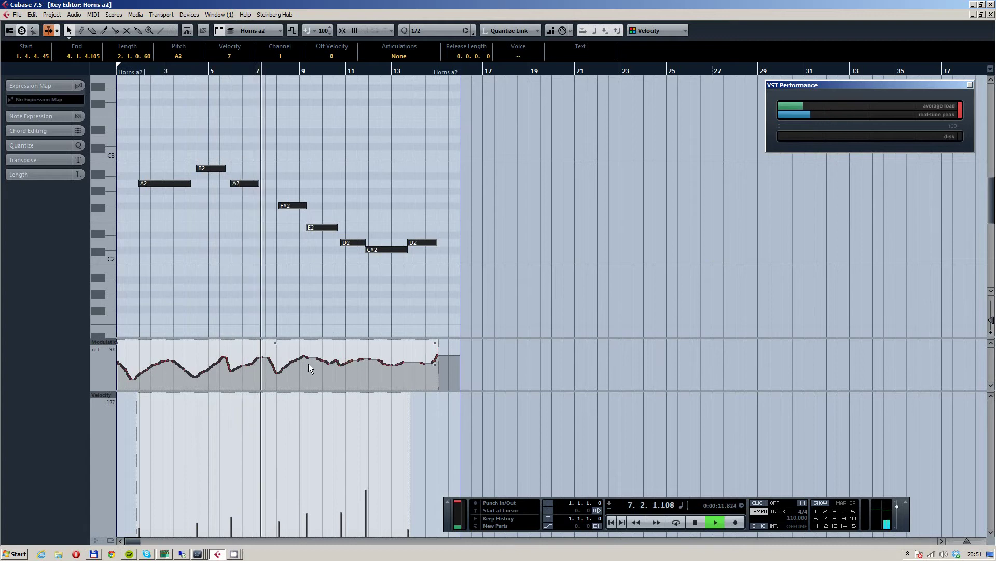
click(378, 329)
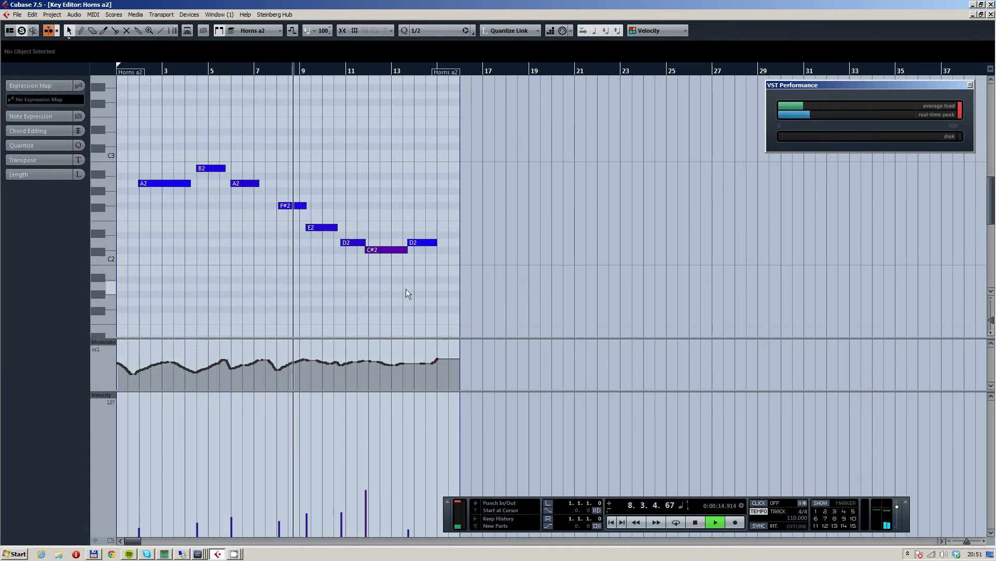
click(989, 14)
Step: Copy the Horns a2 +2 part to the Tenor Bone a2 track and open the copy in the Key Editor
click(231, 82)
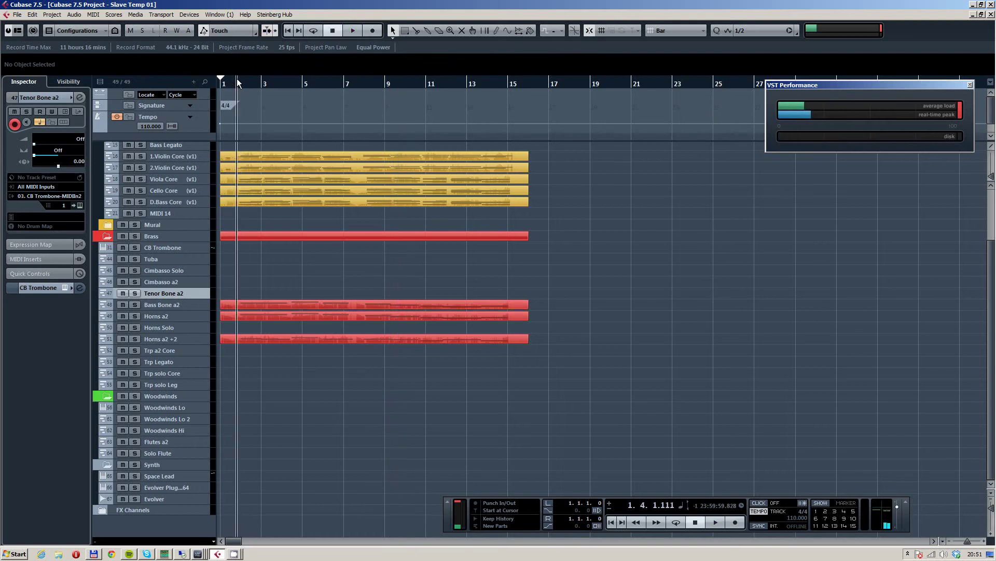
alt+drag(288, 338, 282, 295)
double_click(287, 295)
Step: Select all notes in the Tenor Bone a2 part, scale its CC1 modulation curve down, and resume playback
key(ctrl+a)
key(space)
click(133, 78)
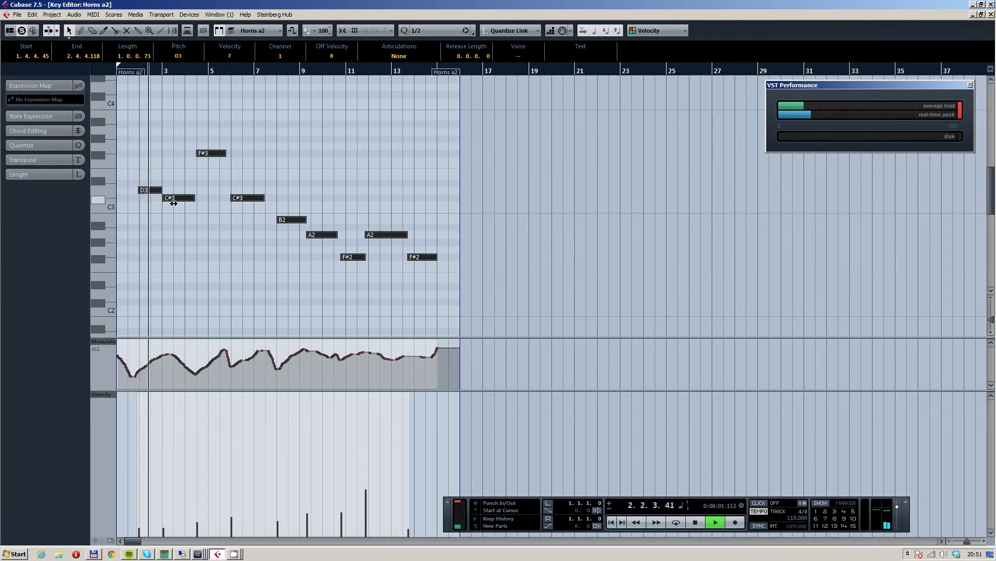
key(space)
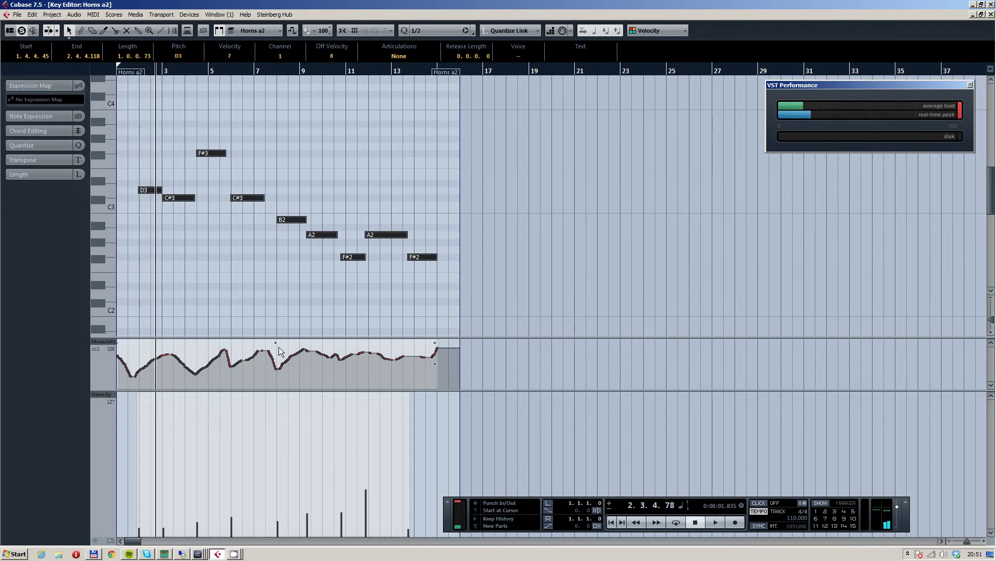
drag(278, 343, 310, 363)
key(space)
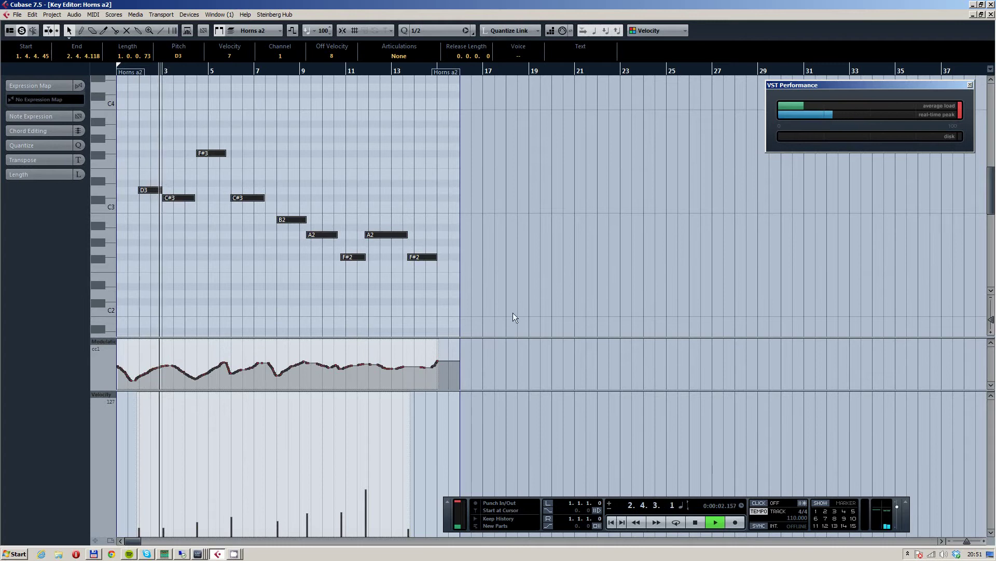
Step: Return to the project window and play the layered strings and brass through into bar 14
click(991, 14)
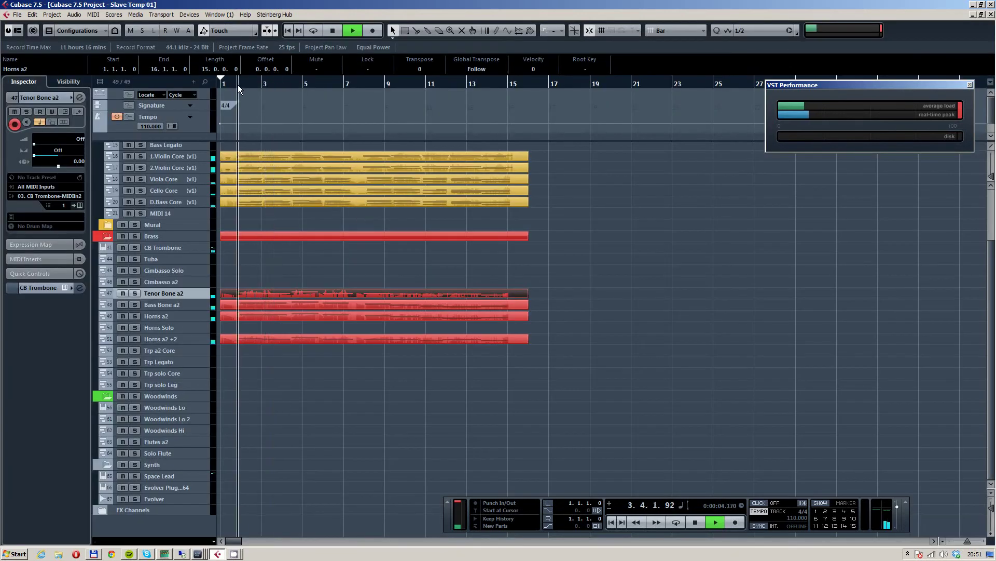
click(315, 266)
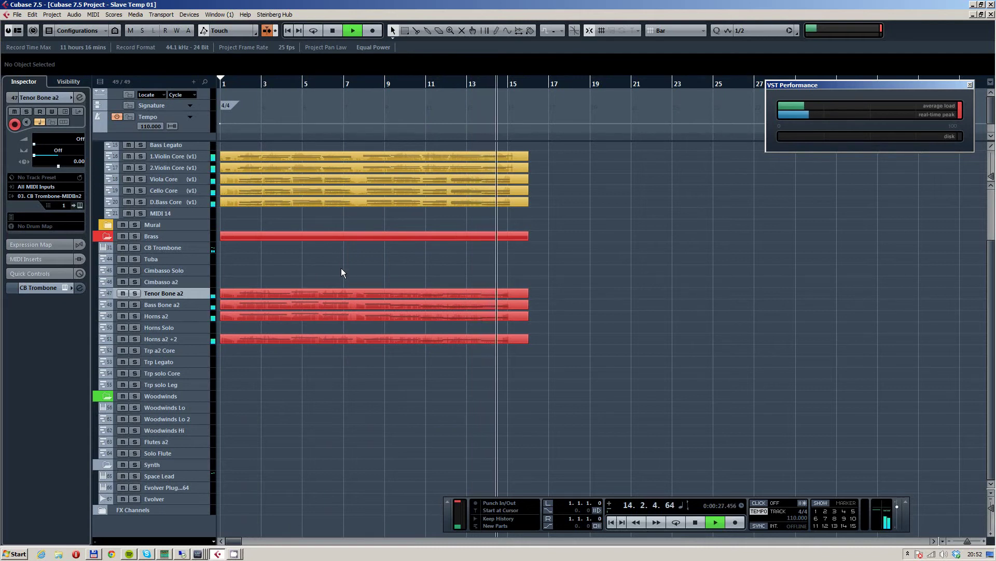
key(space)
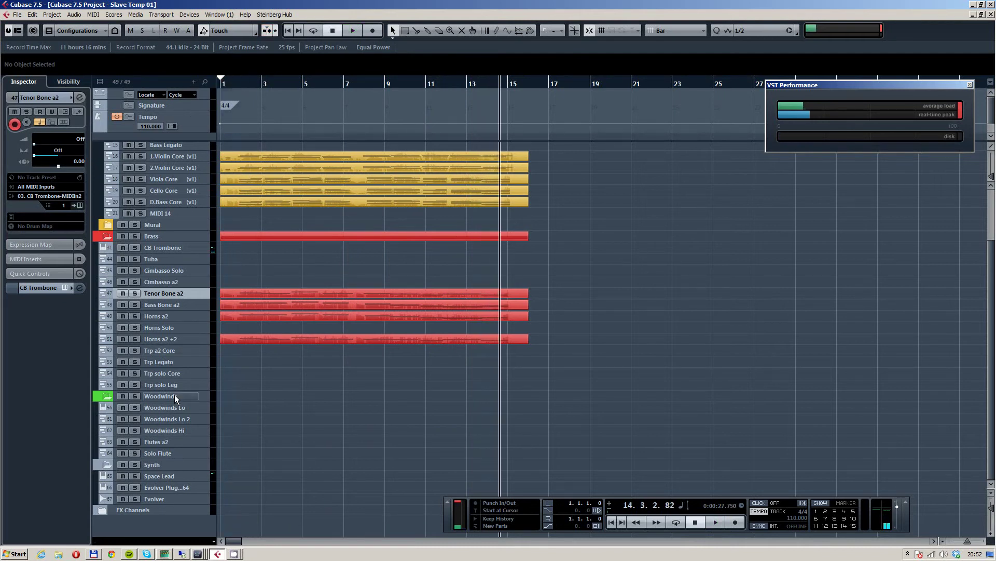
Step: Try recording a line on the Trp solo Leg track from bar 1
click(204, 384)
click(207, 373)
click(211, 383)
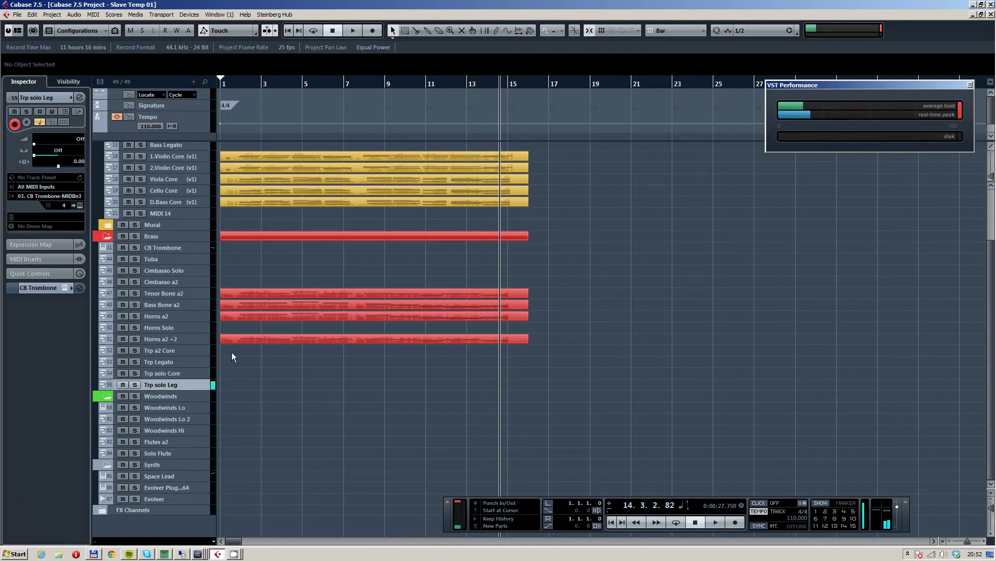
click(217, 76)
key(KP_Multiply)
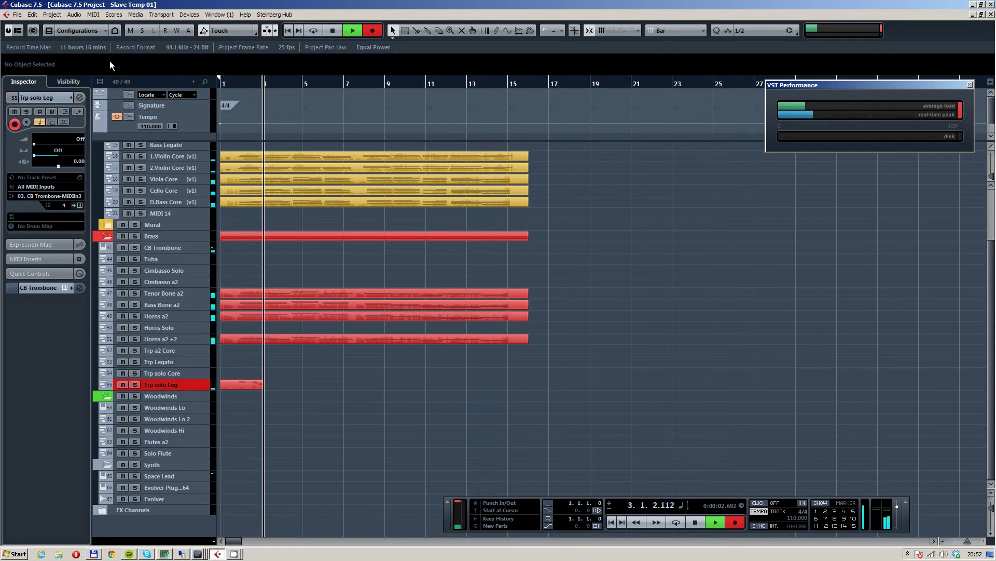
key(space)
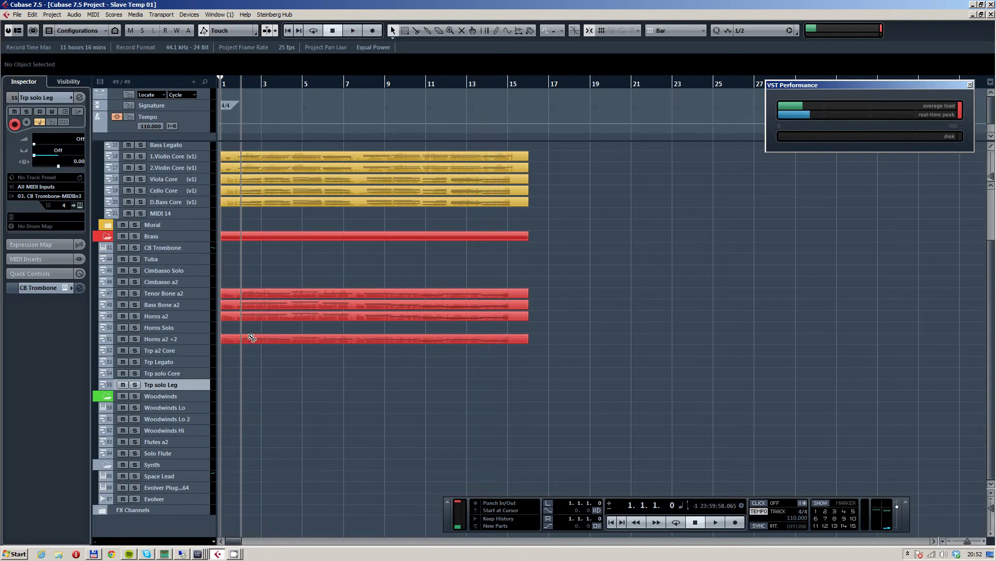
Step: Copy the Horns a2 +2 part to the Horns Solo and Trp solo Leg tracks and play from just before bar 2
drag(252, 337, 254, 381)
key(space)
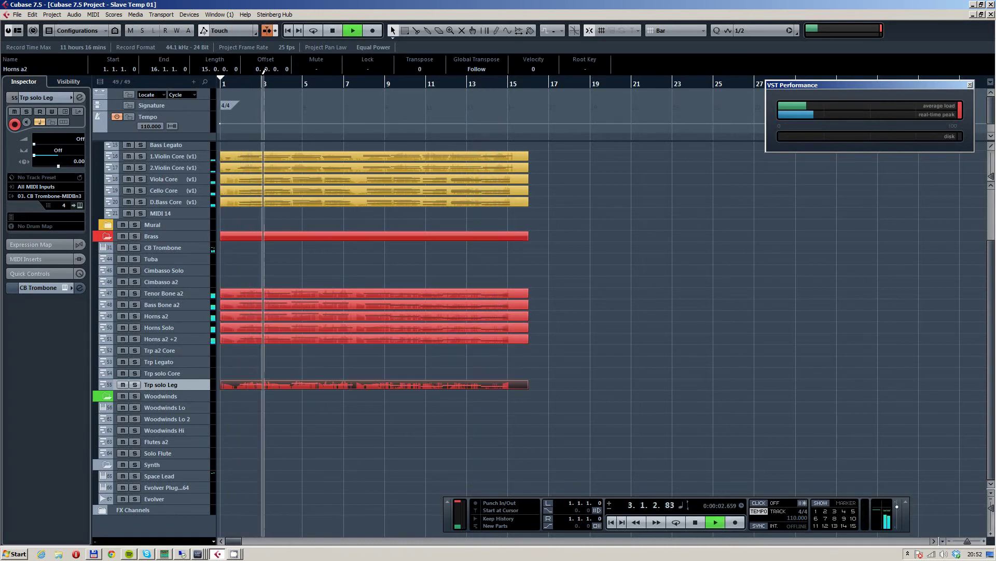
click(241, 84)
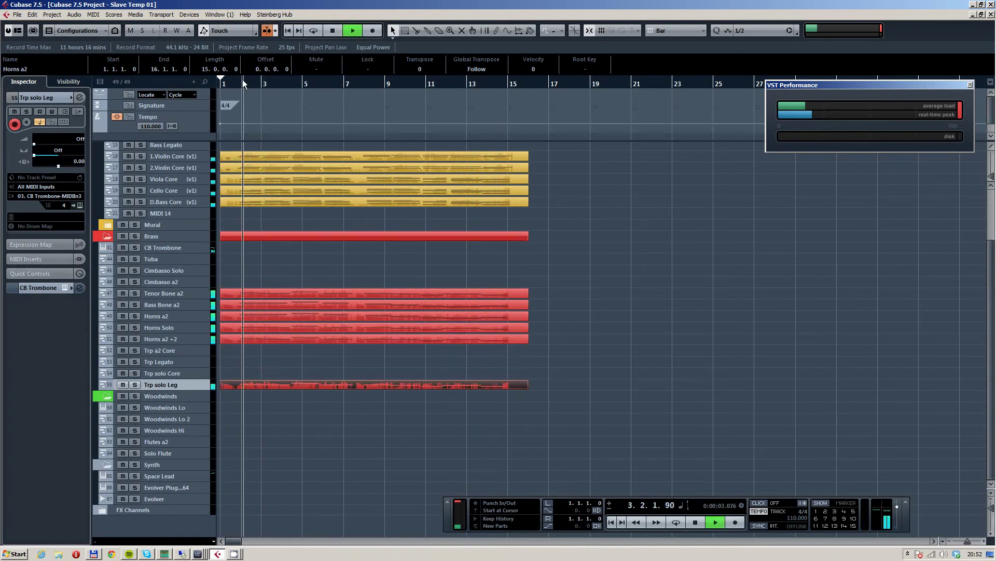
Step: Scale down the CC1 modulation curve across the whole Trp solo Leg part and close the Key Editor
double_click(288, 387)
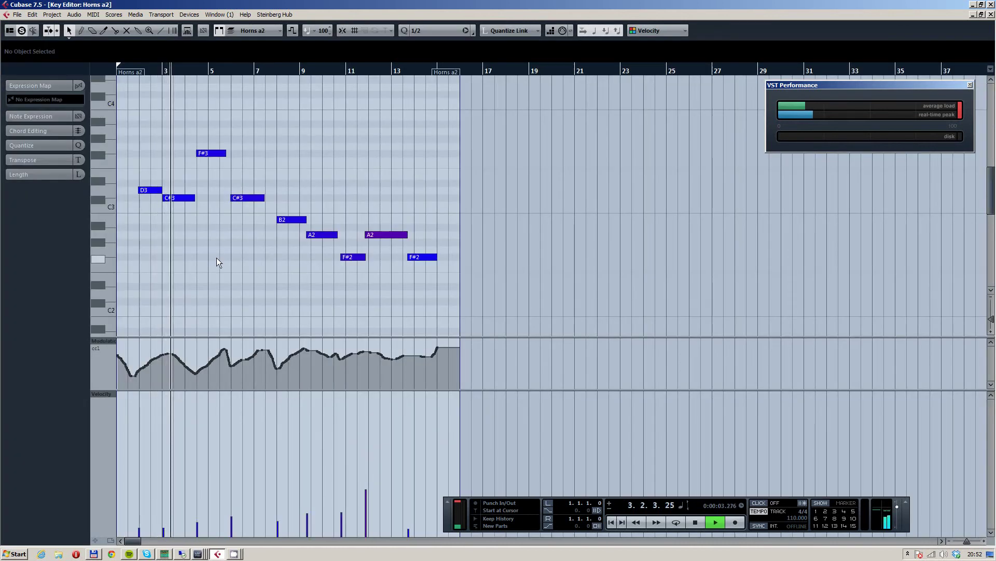
key(ctrl+a)
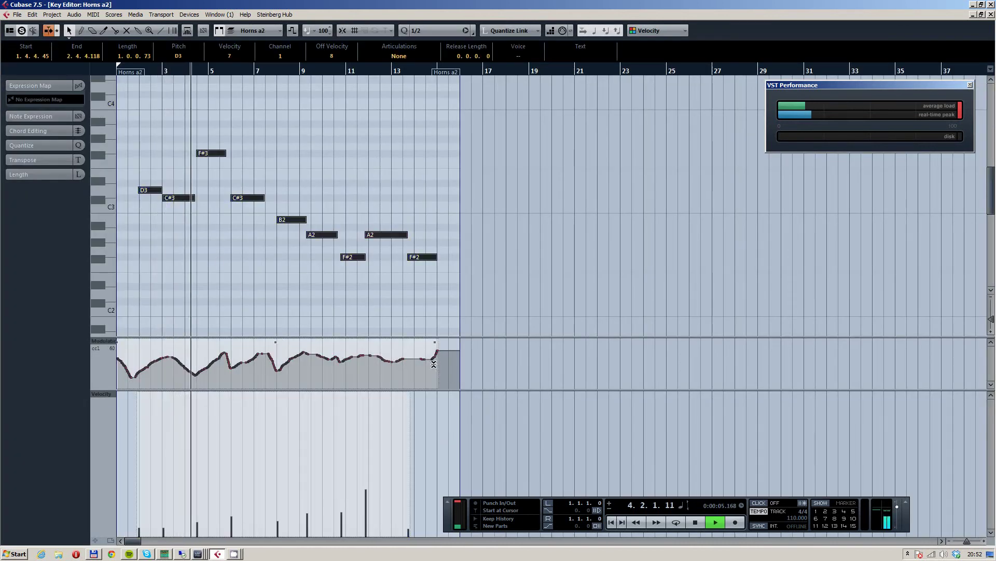
click(254, 253)
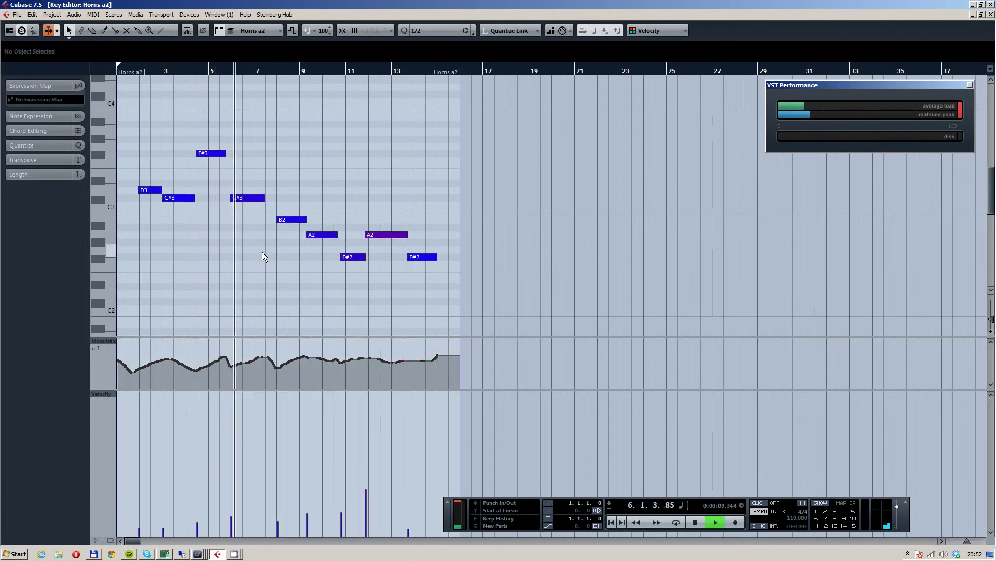
click(990, 14)
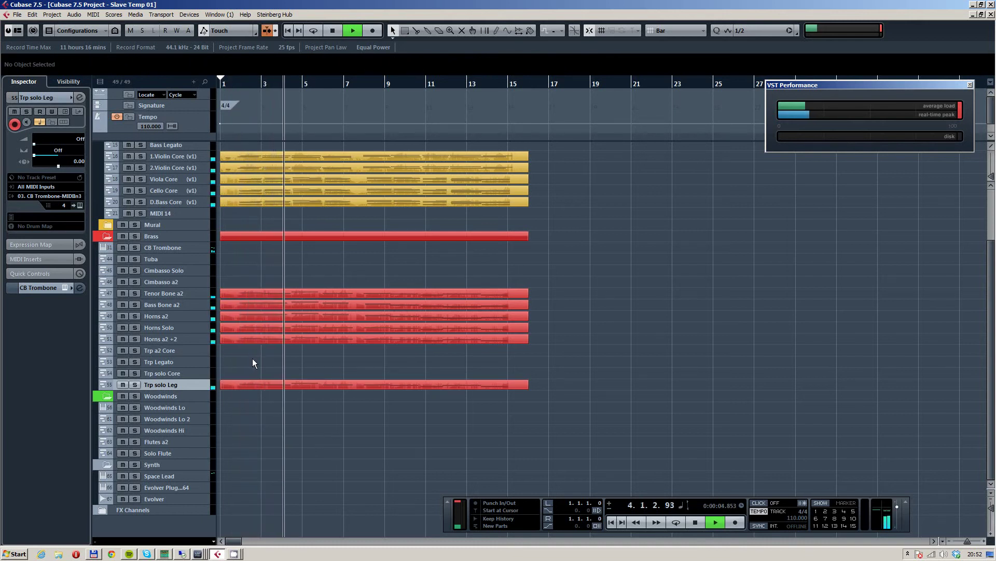
Step: Reopen the Trp solo Leg part and extend the F#3 note in bar 4 so it ends at bar 6
double_click(359, 386)
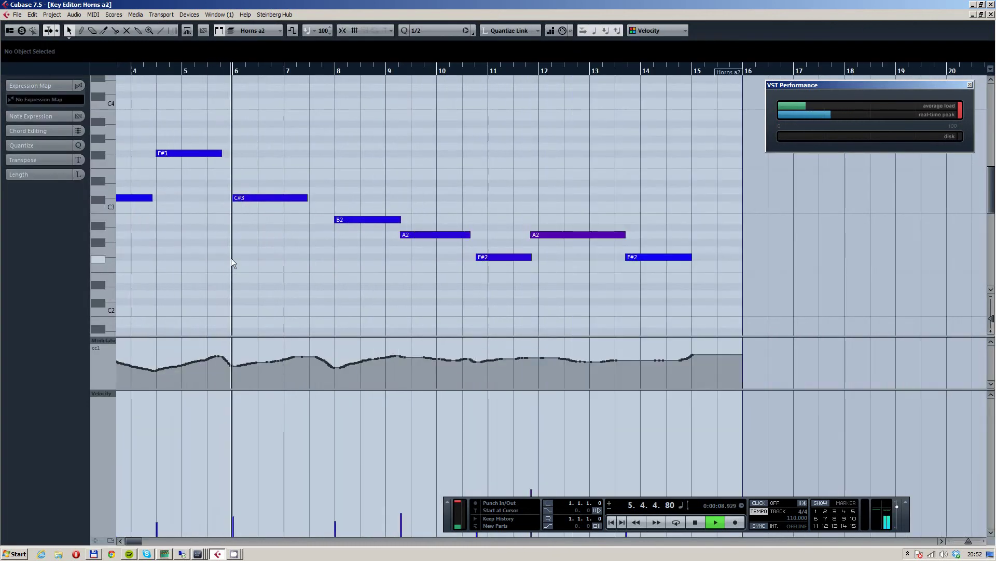
click(216, 155)
drag(219, 154, 229, 157)
click(369, 186)
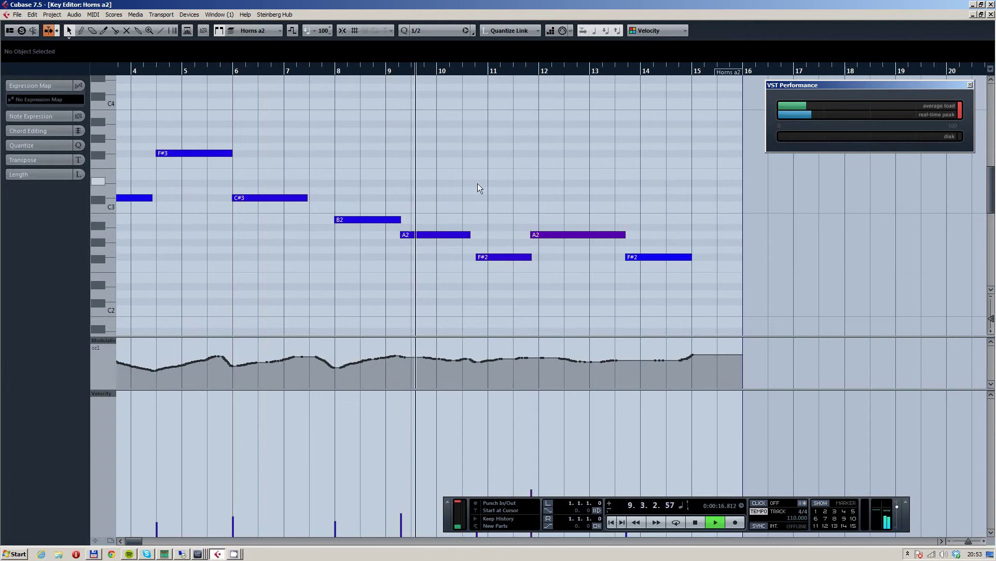
Step: Stop playback and transpose the last five trumpet notes, from bar 8 onward, up seven semitones so they start on F#3
key(space)
drag(677, 184, 350, 286)
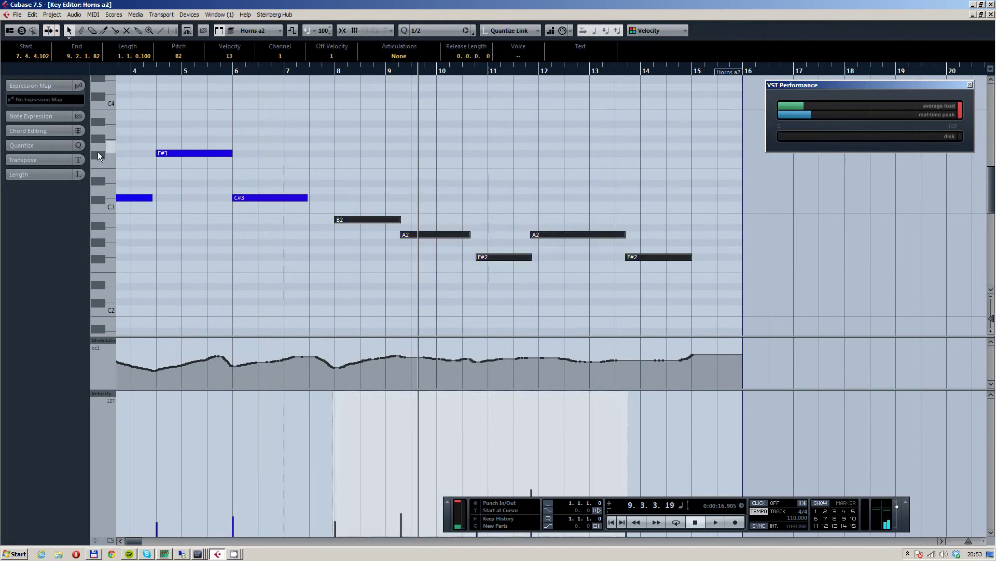
key(Up)
key(Up)
key(Up)
key(Up)
key(Up)
key(Up)
key(Up)
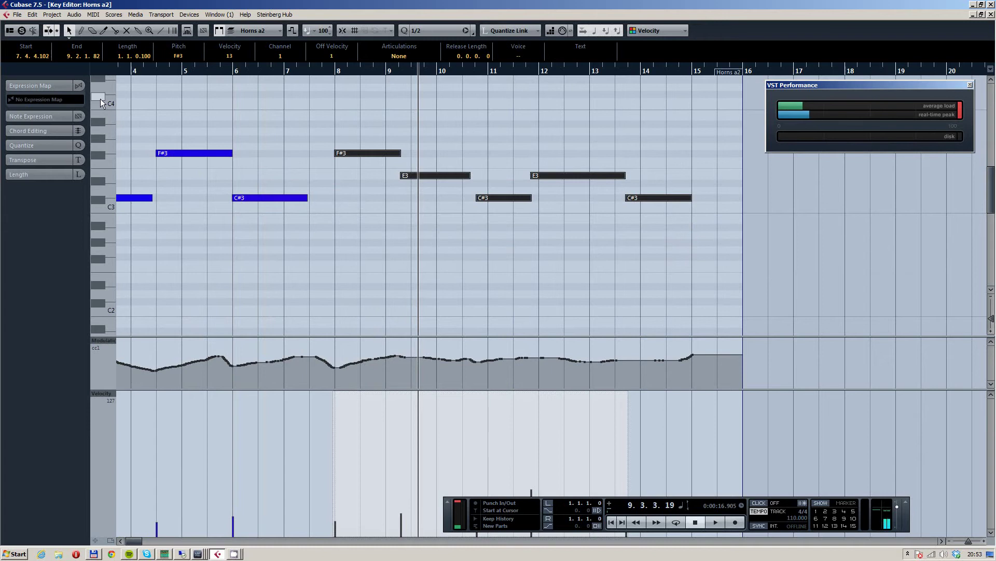
Step: Transpose the last five trumpet notes up five more semitones so they start on B3, and play from just before bar 6
key(Up)
key(Up)
key(Up)
key(Up)
key(Up)
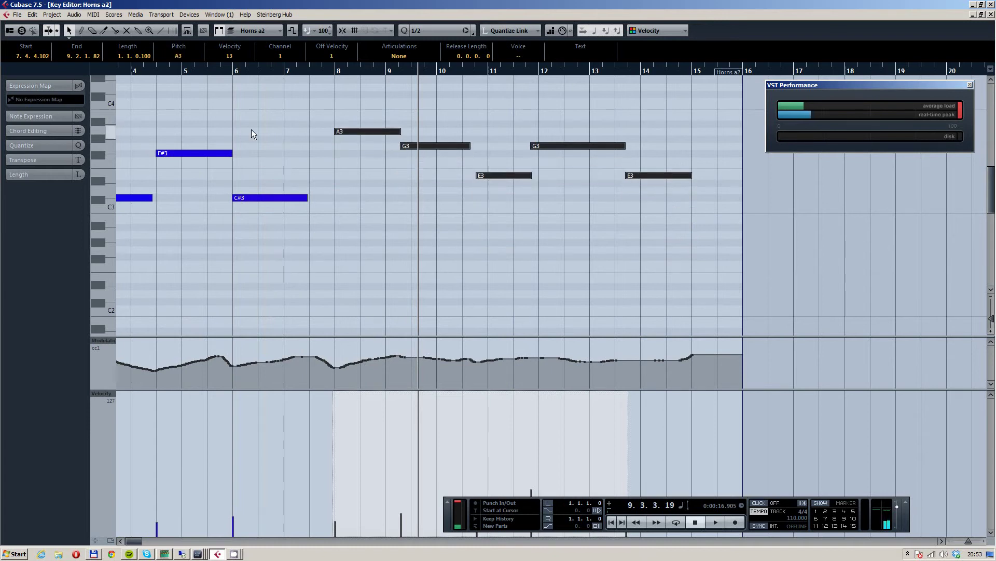
drag(313, 72, 225, 72)
key(space)
scroll(366, 159, up, 2)
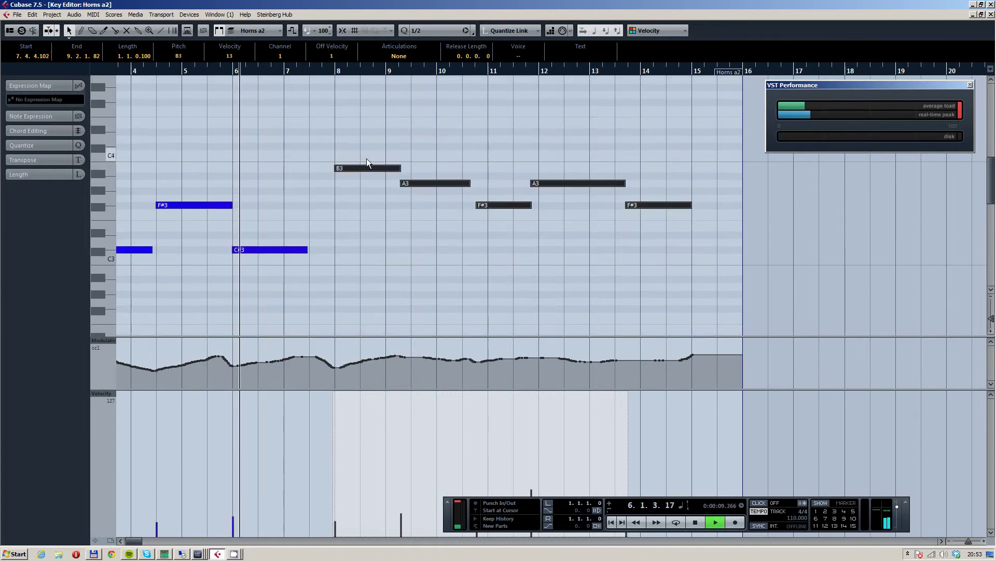
Step: Raise the note starting in bar 9 to C#4 and the following note in bar 10 to D4
click(436, 154)
click(430, 183)
key(Up)
key(Up)
key(Up)
key(Up)
click(501, 205)
key(Up)
key(Up)
key(Up)
key(Up)
key(Up)
key(Up)
key(Up)
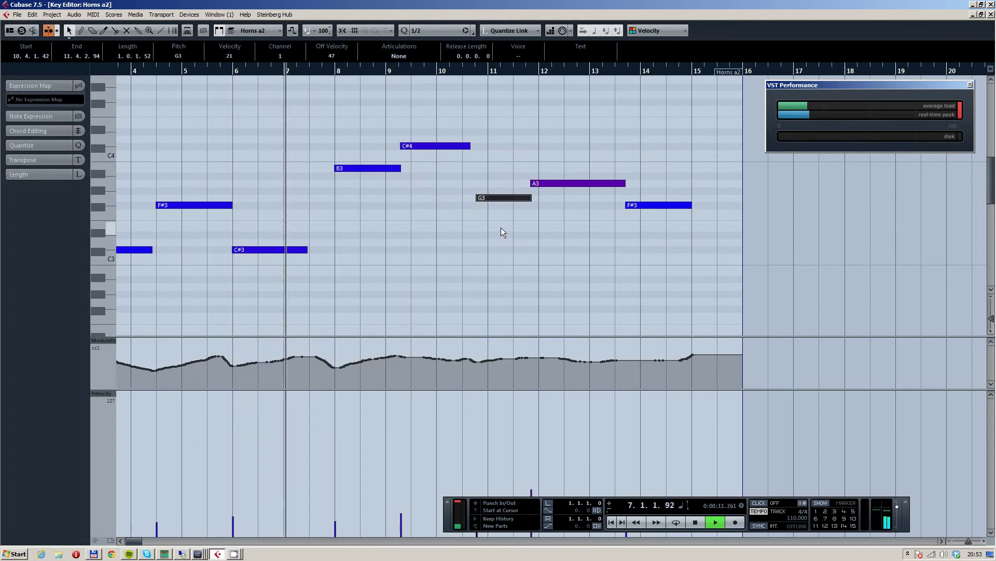
key(Up)
Step: Raise the long note starting in bar 11 to C#4 and the last note, in bar 13, to D4
key(Right)
key(Up)
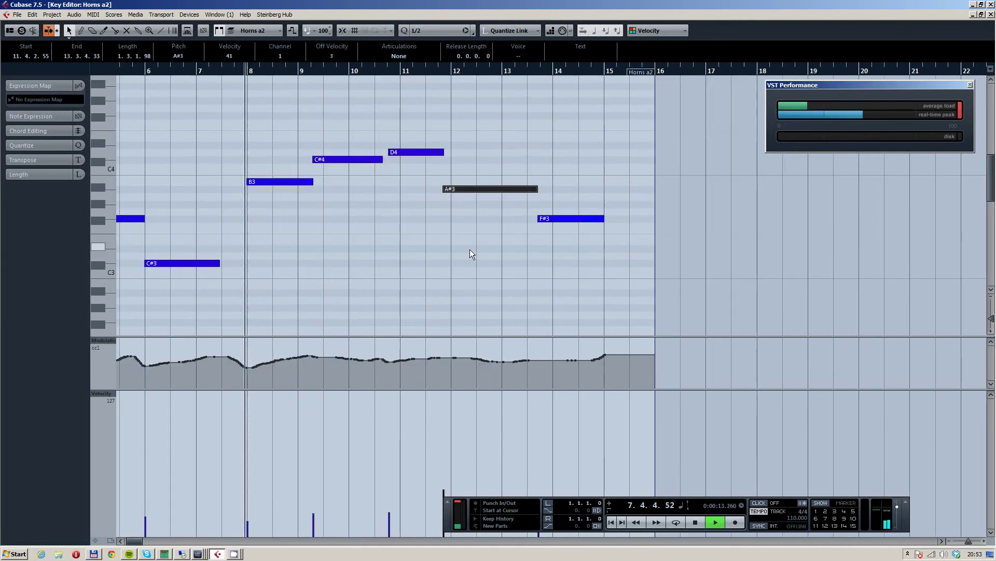
key(Up)
key(Up)
key(Up)
key(Right)
key(Up)
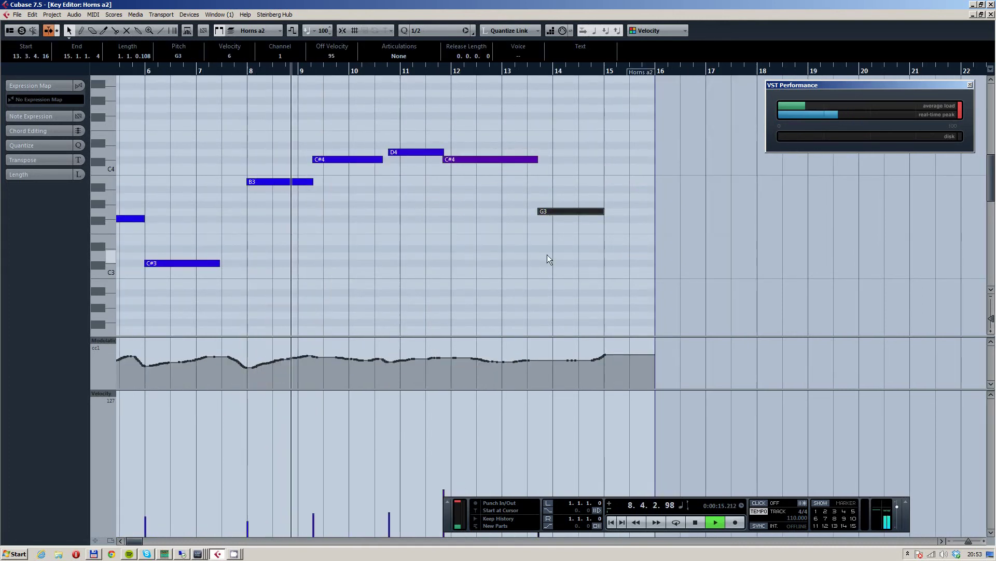
key(Up)
key(Up)
key(Up)
key(Up)
key(Up)
key(Up)
key(Up)
click(453, 219)
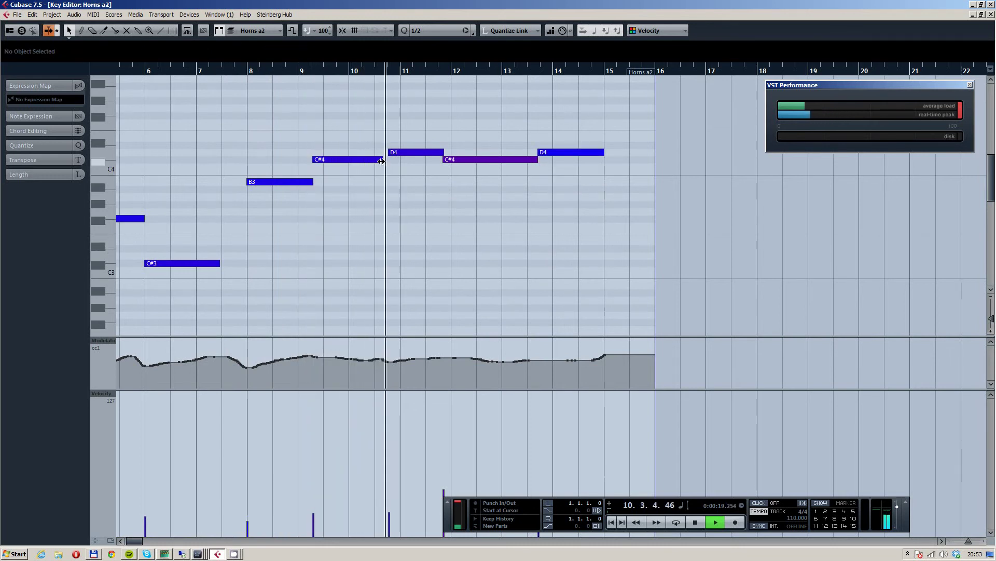
Step: Adjust the end of the C#4 note that starts in bar 9 so it stops at about 10.3.1
drag(382, 160, 389, 160)
drag(302, 69, 242, 69)
drag(378, 165, 379, 161)
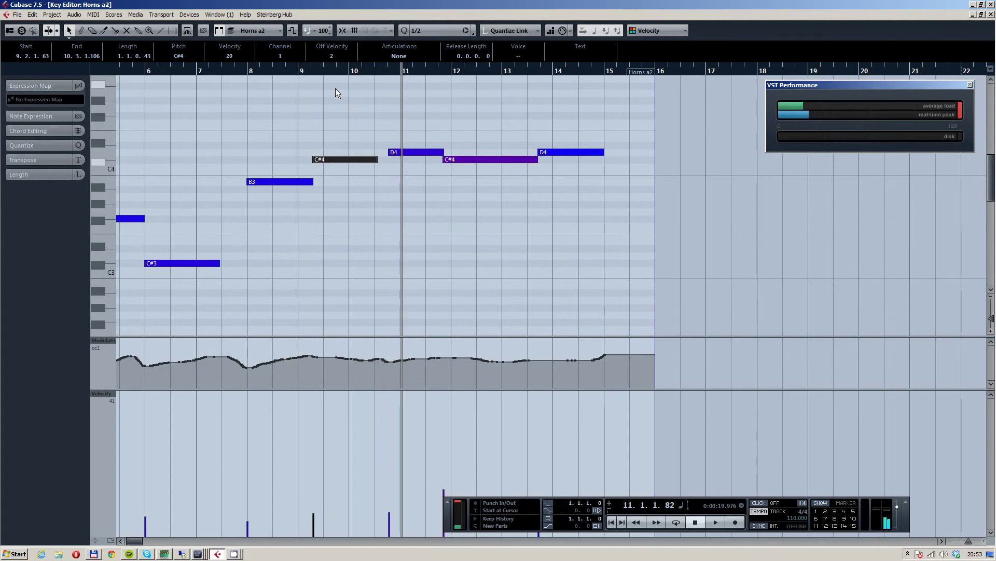
Step: Delete the C#4 note in bar 9 and record a new C#4 with a quick B3, C#4, D4 run in bar 10
click(242, 71)
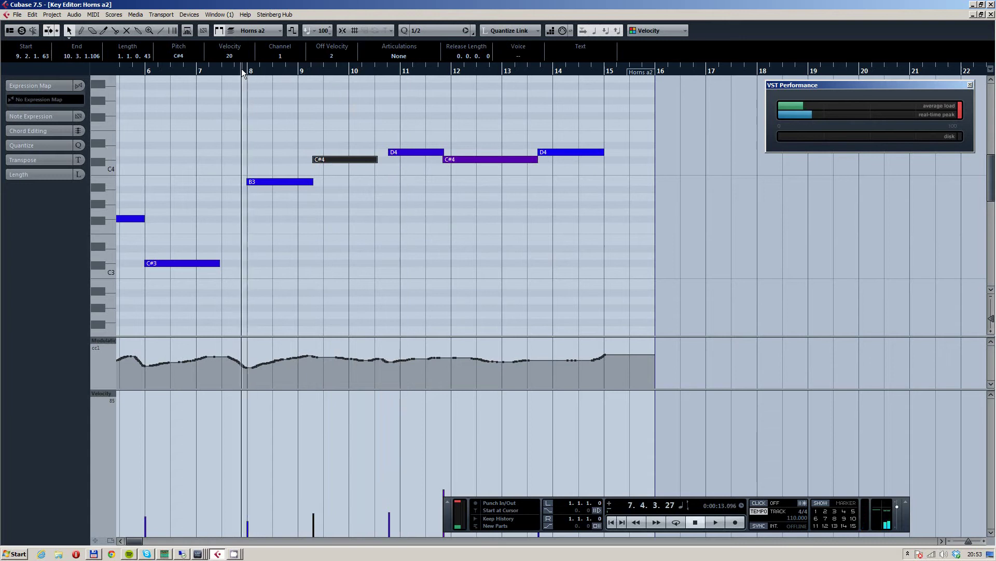
key(KP_Multiply)
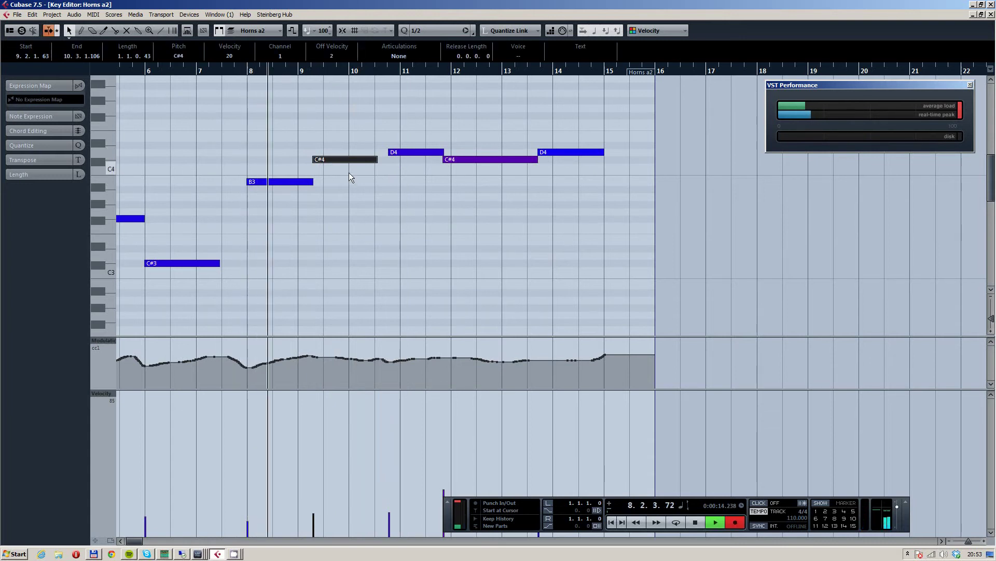
key(Delete)
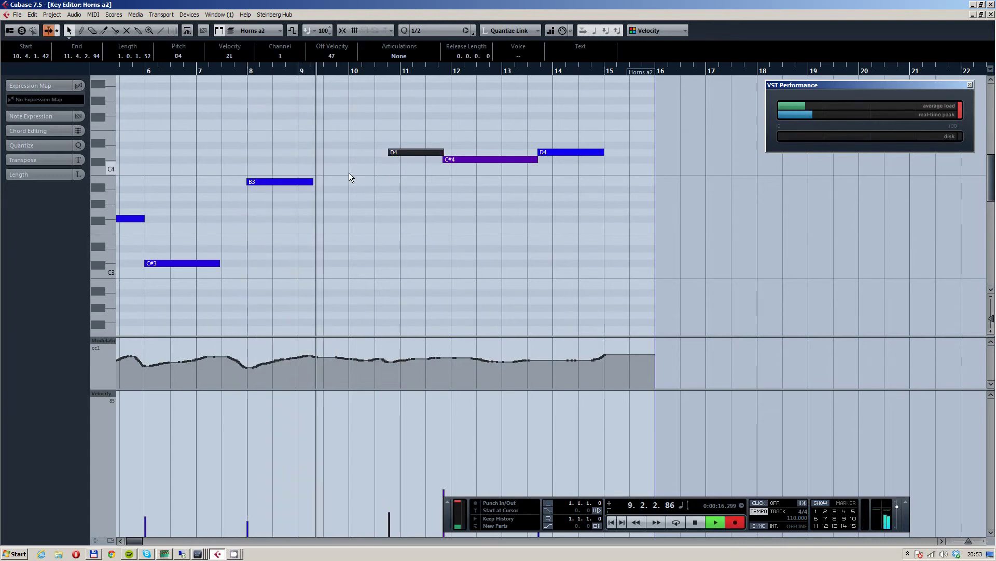
key(KP_Subtract)
key(KP_Multiply)
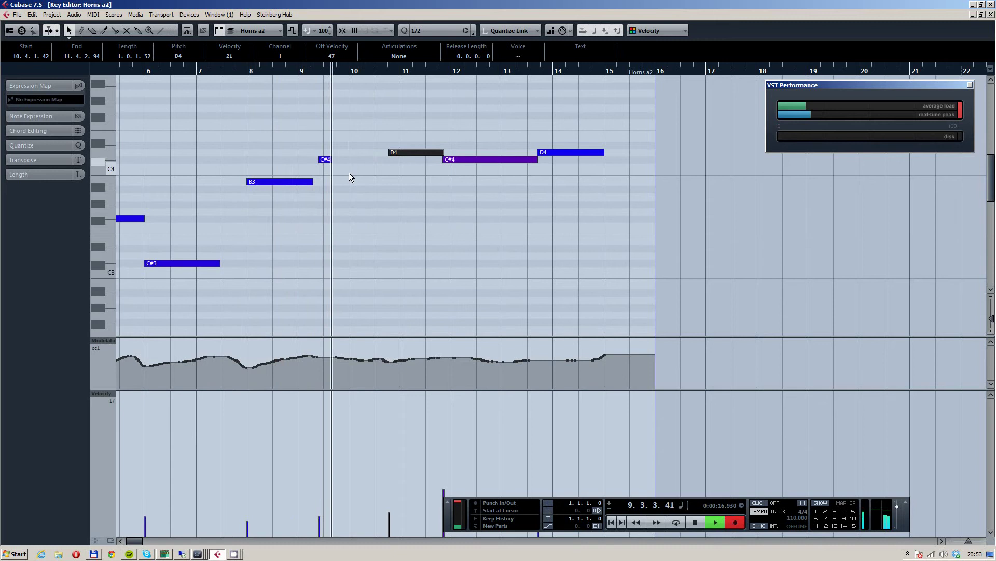
key(KP_Subtract)
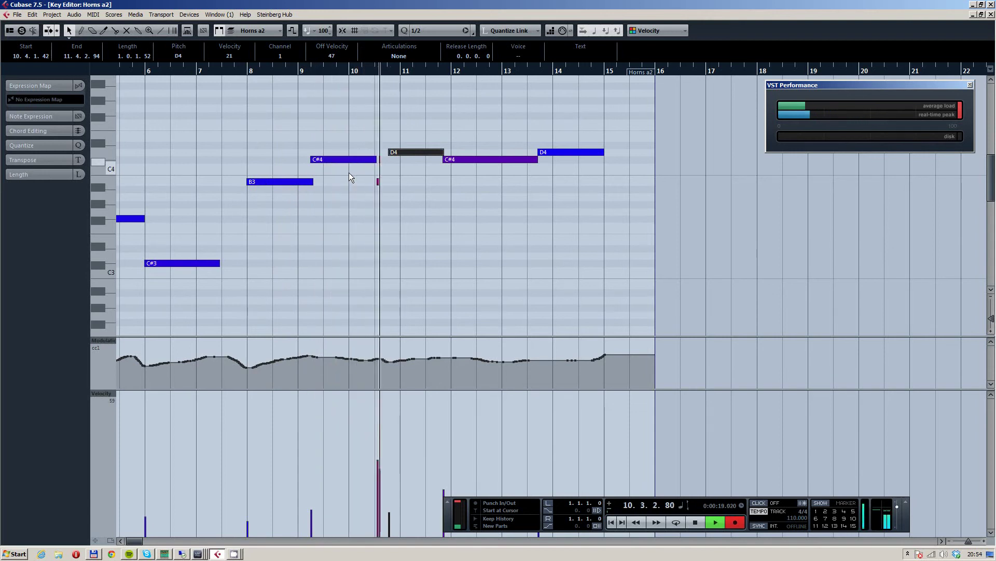
key(space)
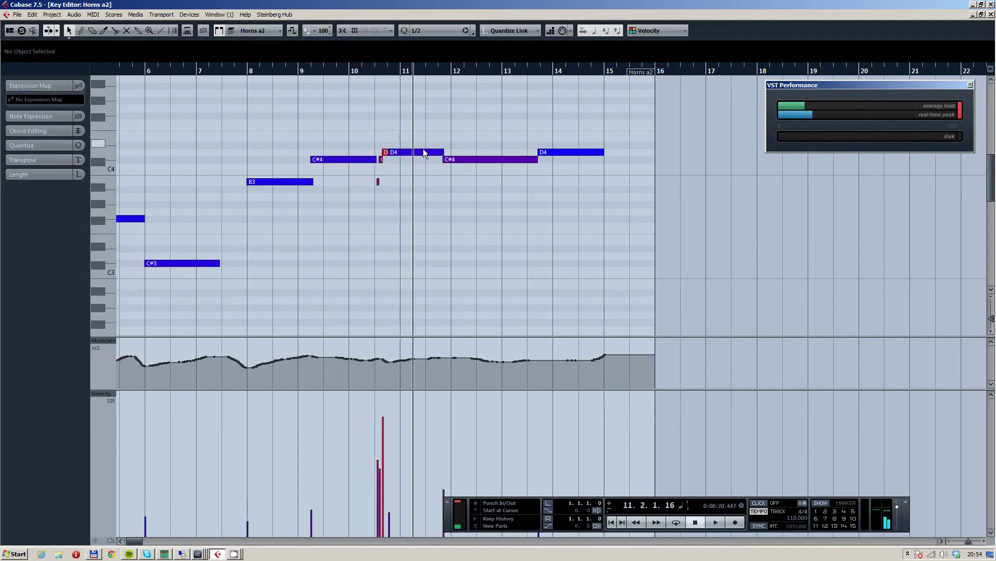
Step: Replace the old D4 in bar 10 with the newly recorded D4 extended to the end of bar 11, and play from bar 8
drag(400, 152, 438, 166)
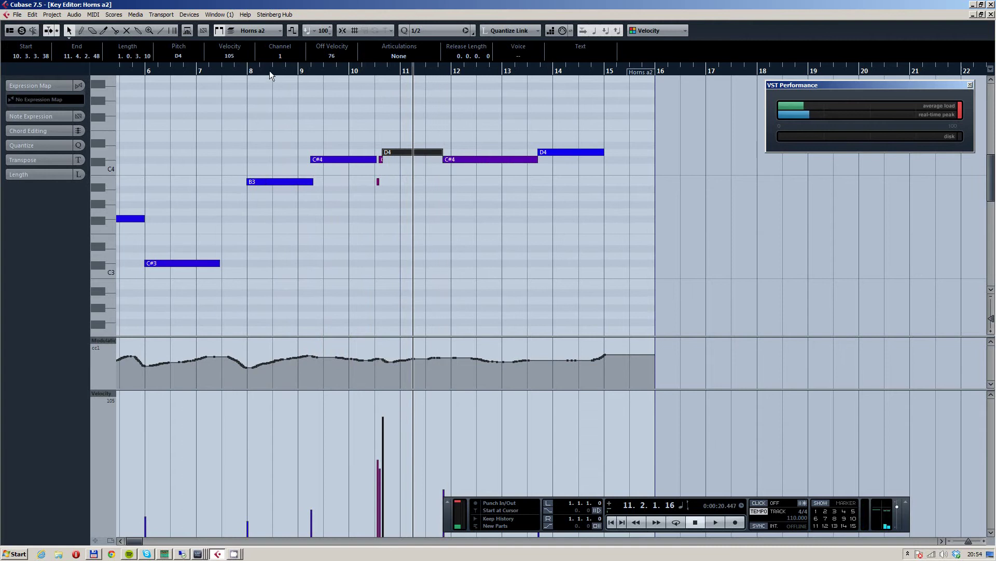
click(246, 71)
key(space)
Step: Raise the CC1 modulation curve in a hump around the quick notes in bar 10 and play from the middle of that bar
click(445, 245)
scroll(394, 239, up, 2)
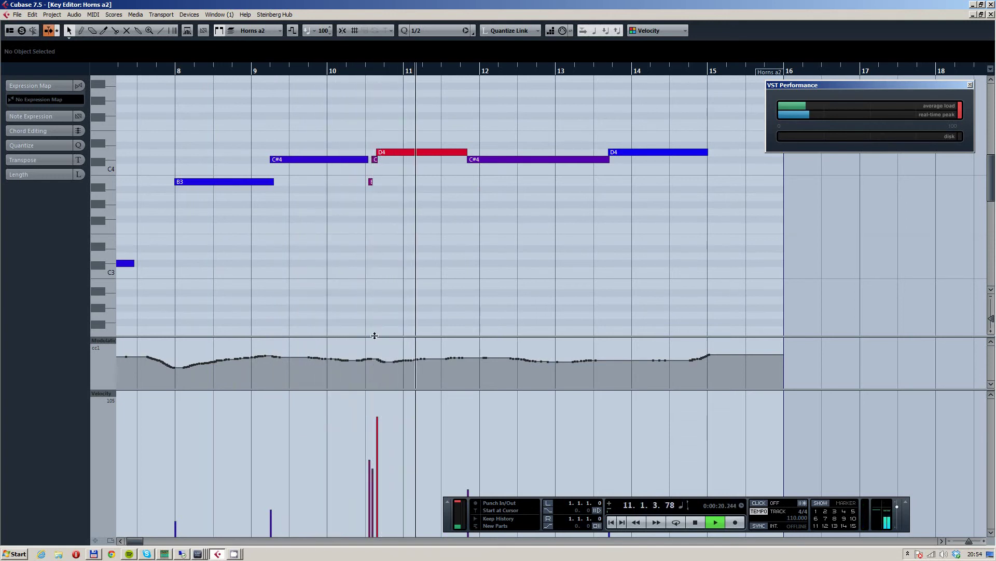
scroll(373, 172, up, 3)
key(space)
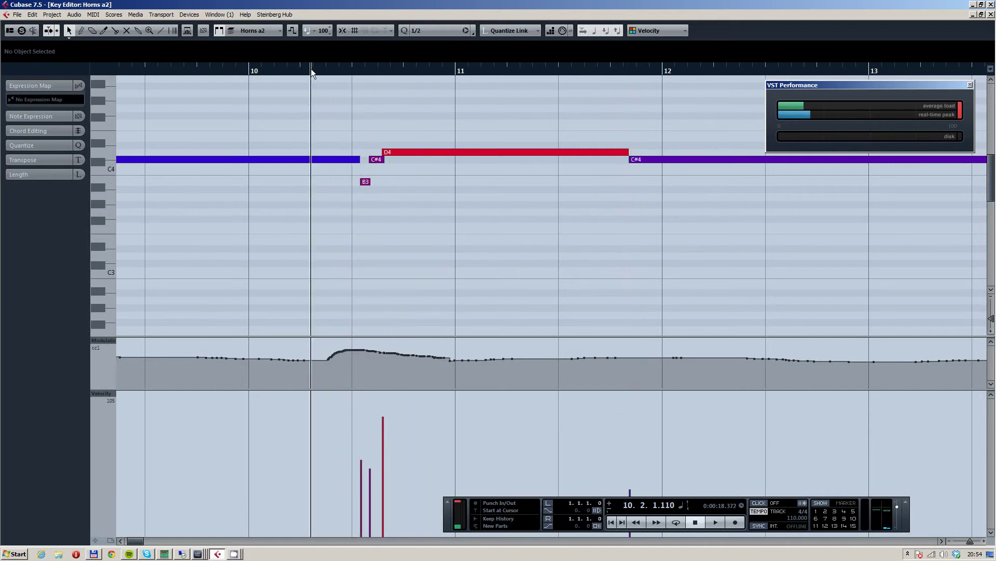
key(space)
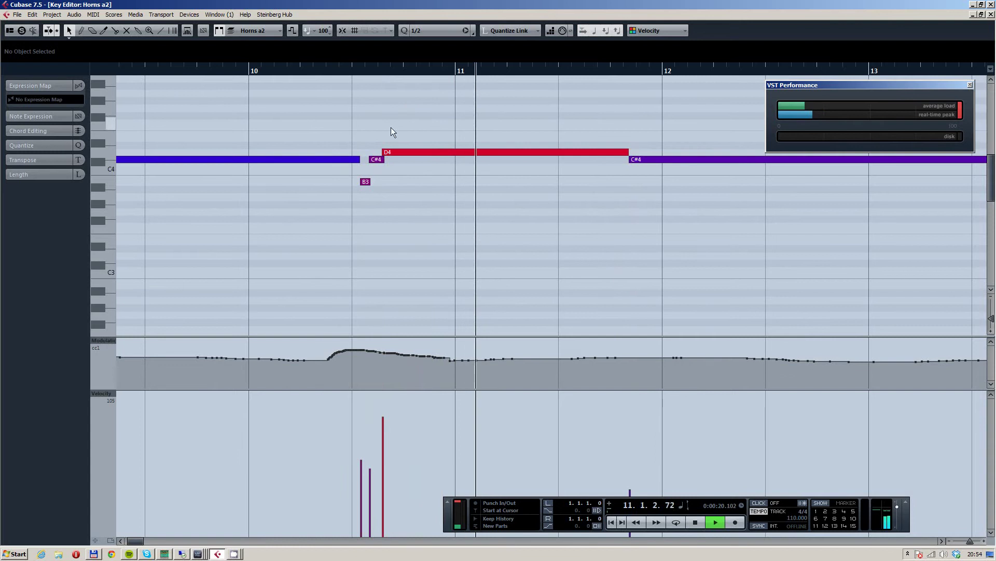
key(g)
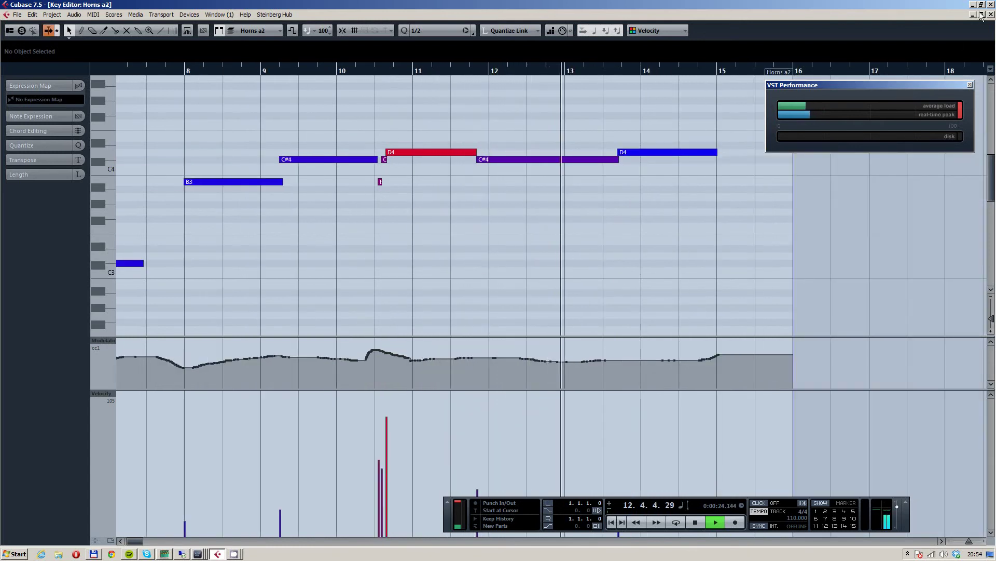
Step: Scale down the CC1 modulation progressively from just before bar 11 to bar 15 and return to the project window
drag(812, 345, 405, 363)
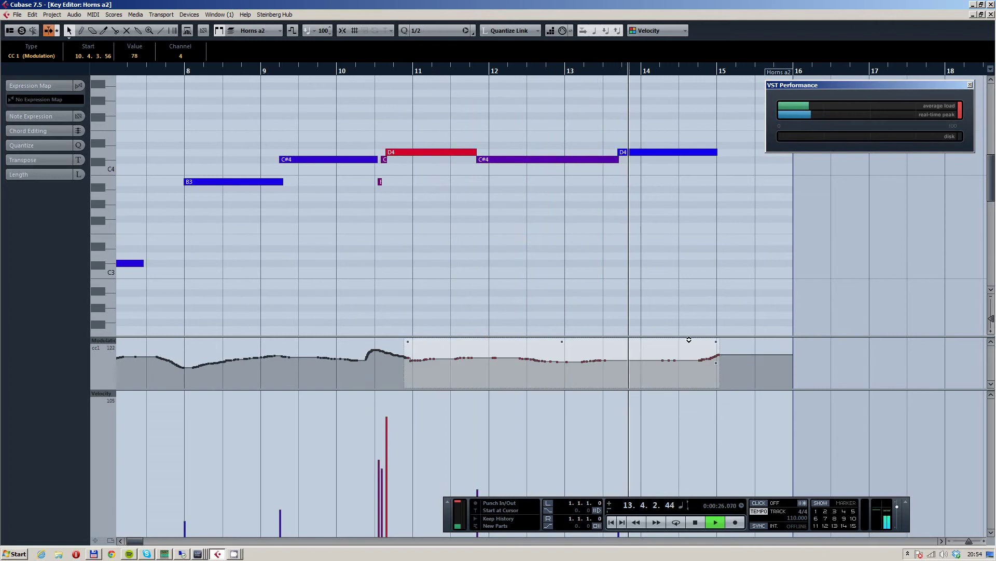
drag(562, 341, 564, 346)
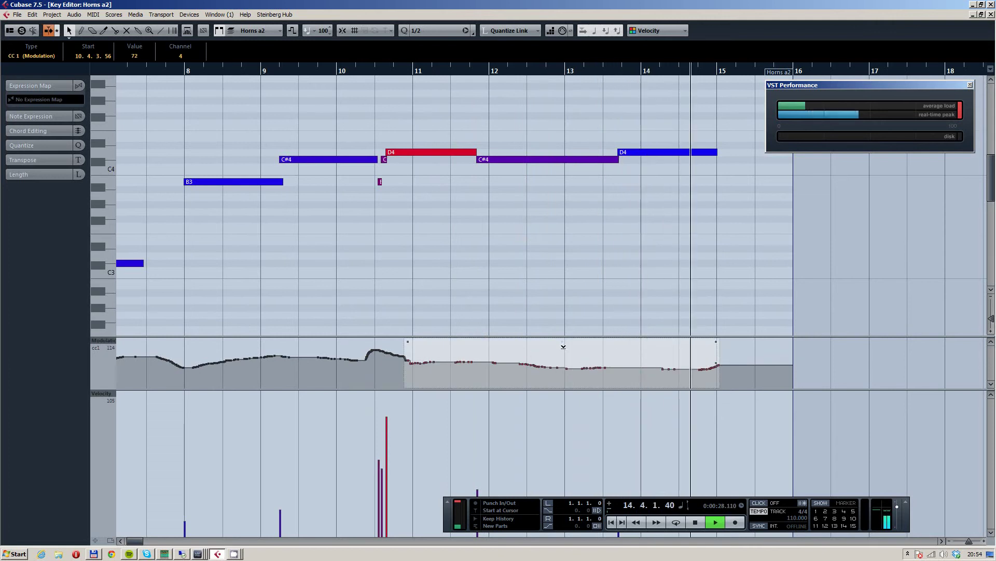
click(456, 327)
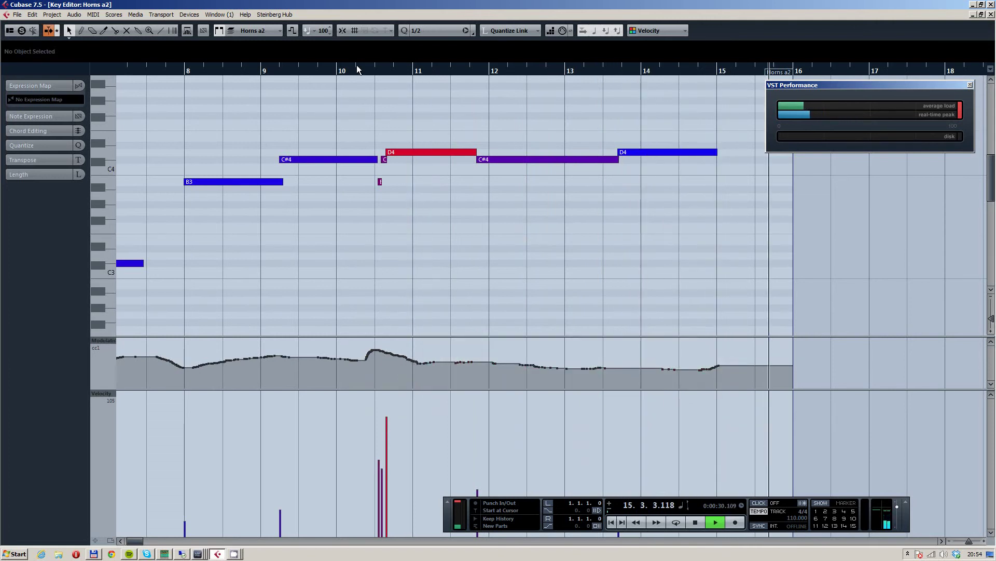
key(Return)
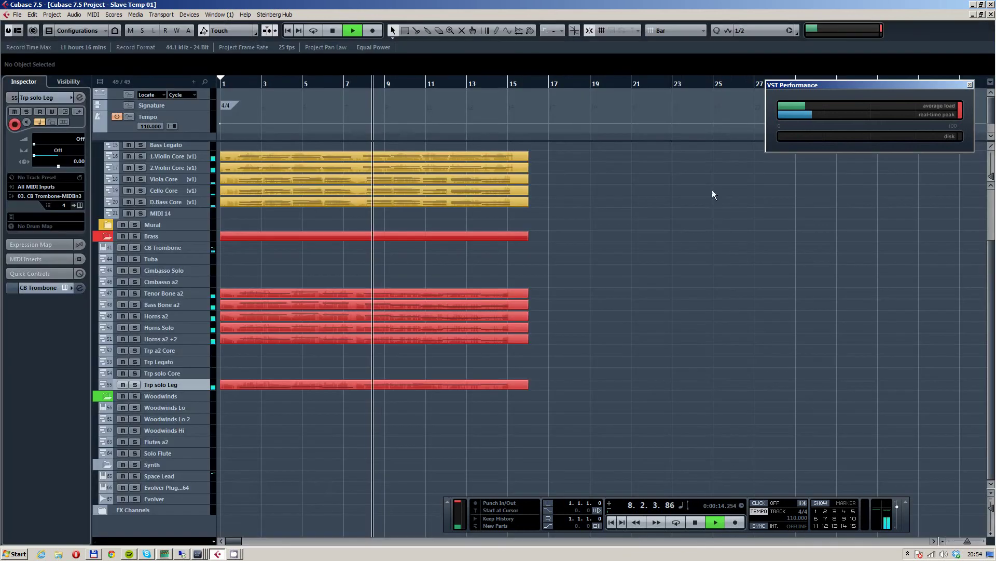
Step: Copy the Bass Bone a2 part to the CB Trombone track, stop playback and open the copy in the Key Editor
key(g)
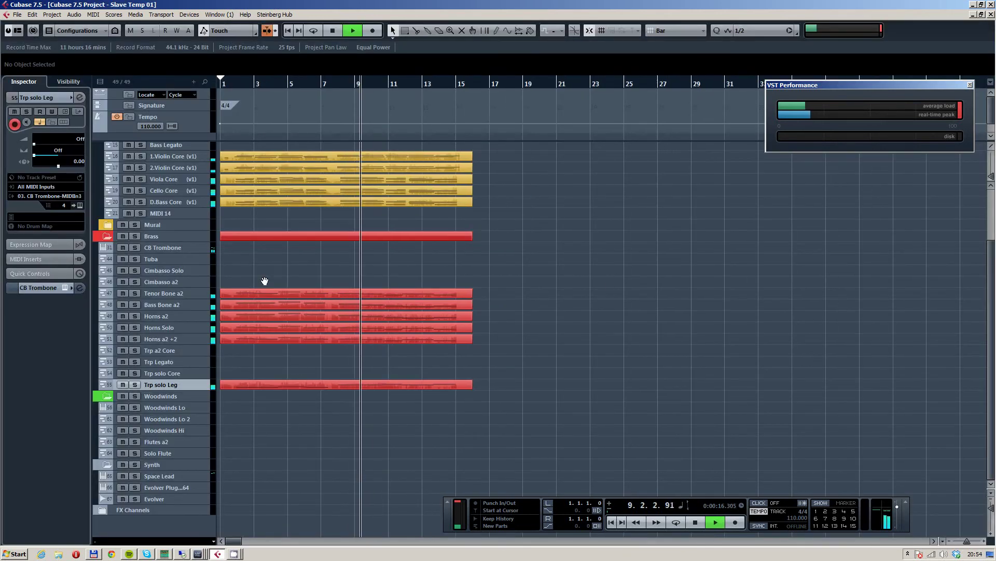
scroll(312, 290, up, 1)
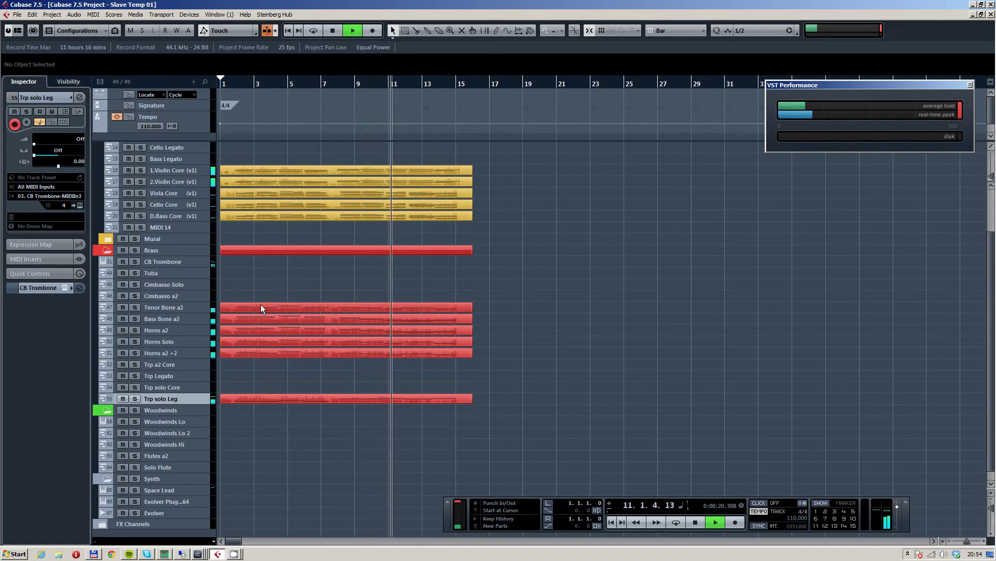
drag(261, 319, 262, 262)
key(space)
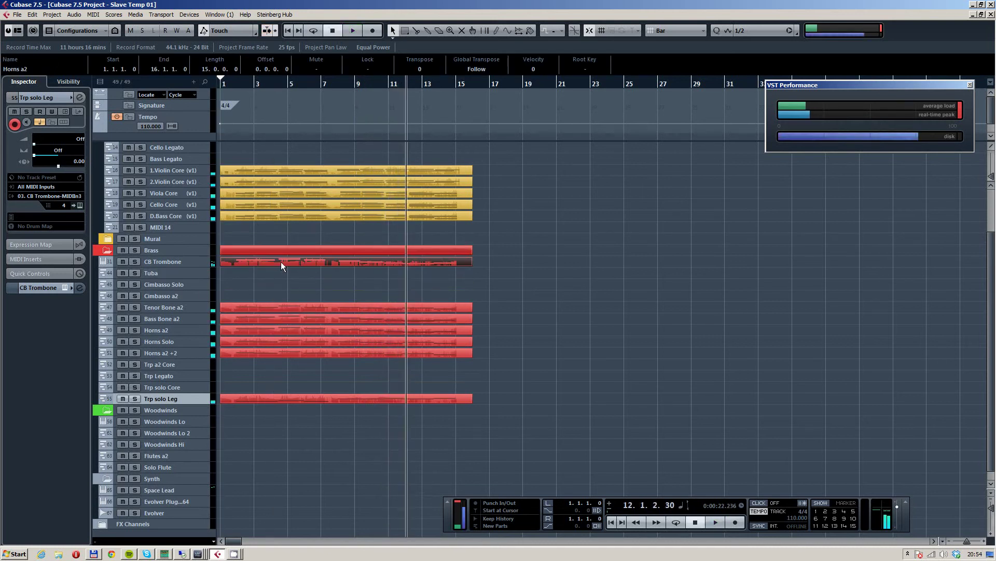
double_click(281, 262)
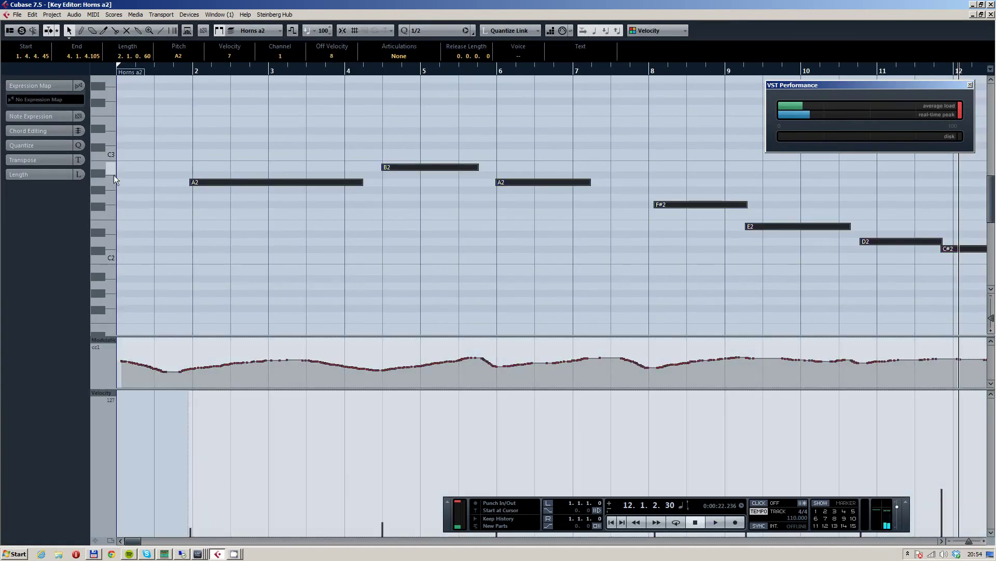
Step: Transpose all notes of the CB Trombone part so the first is A1, and play from just before bar 2
click(178, 56)
text(A1)
key(Return)
click(182, 68)
key(g)
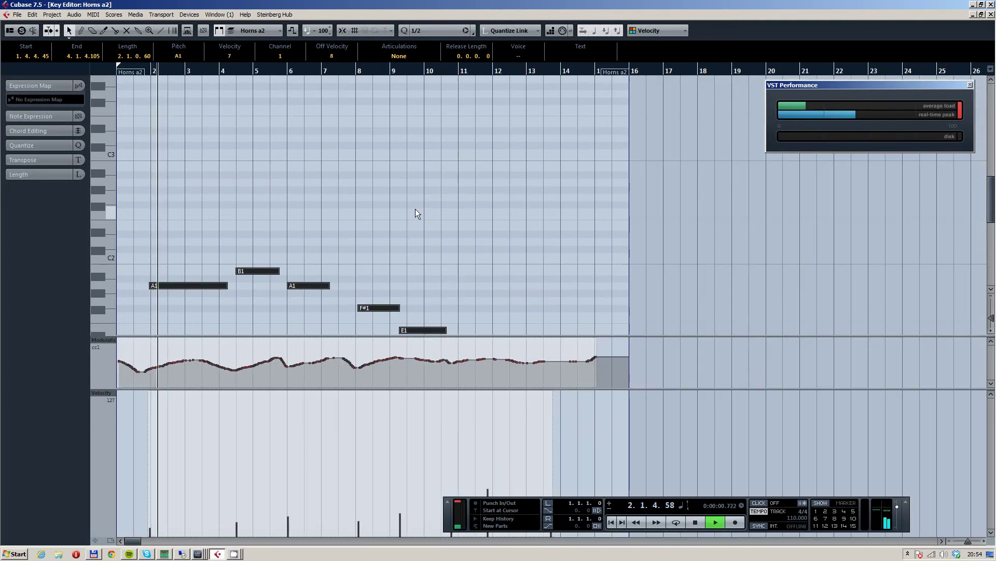
Step: Scale down the CC1 modulation curve across the whole CB Trombone part and close the Key Editor
key(g)
scroll(415, 208, down, 2)
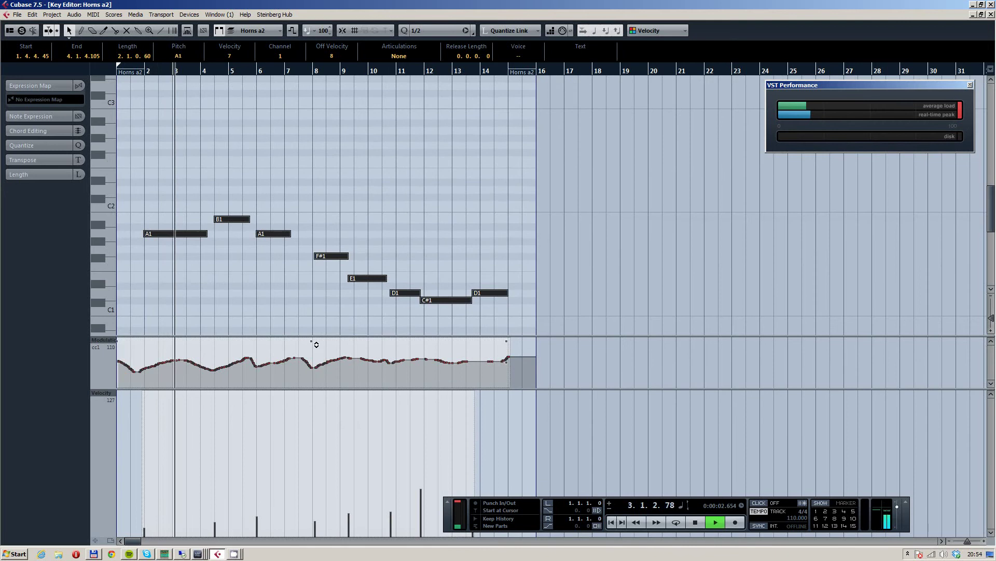
click(223, 238)
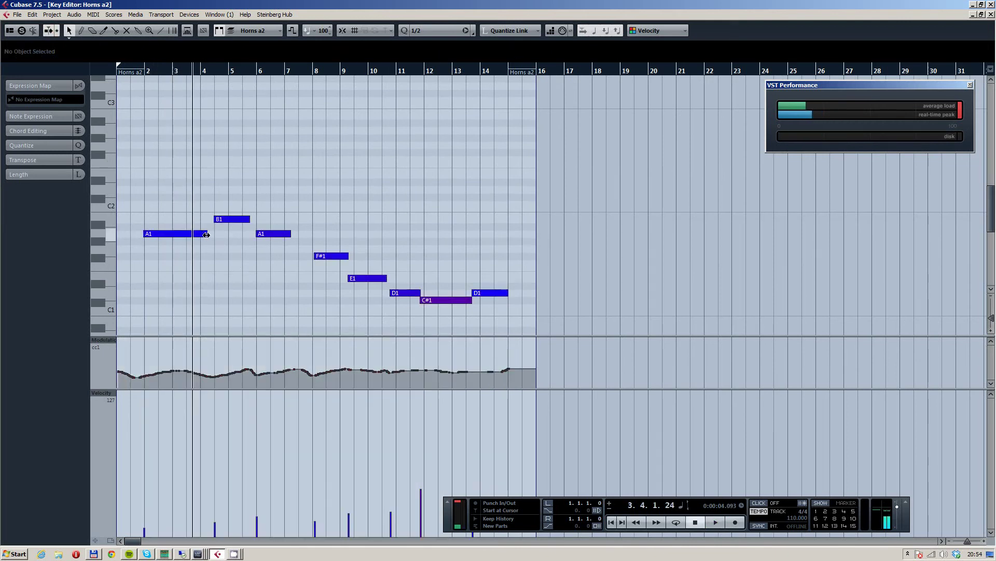
drag(206, 235, 184, 244)
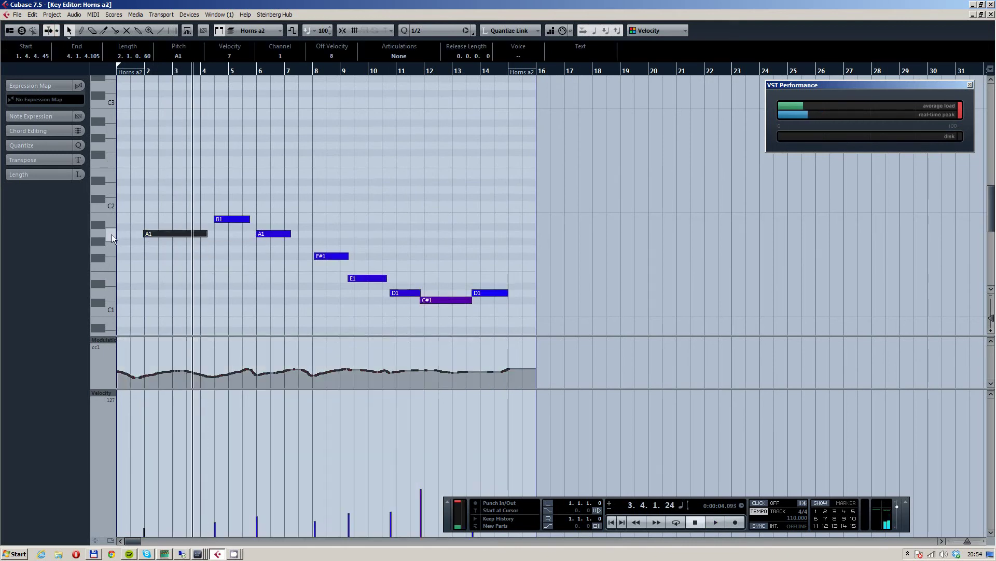
drag(572, 167, 200, 332)
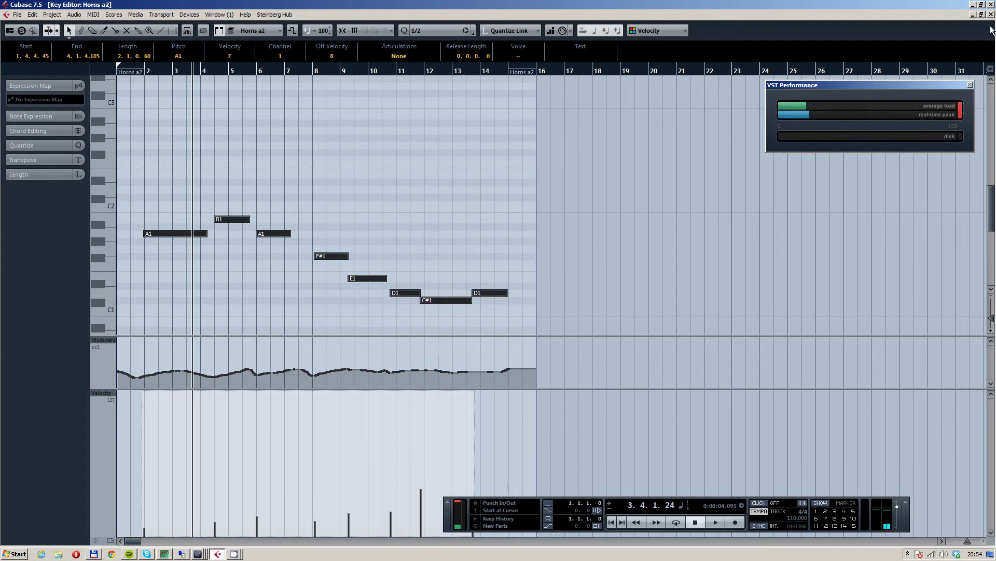
click(991, 14)
Step: Check the low notes of the D.Bass Core part in the Key Editor and copy that part to the CB Trombone track
double_click(265, 216)
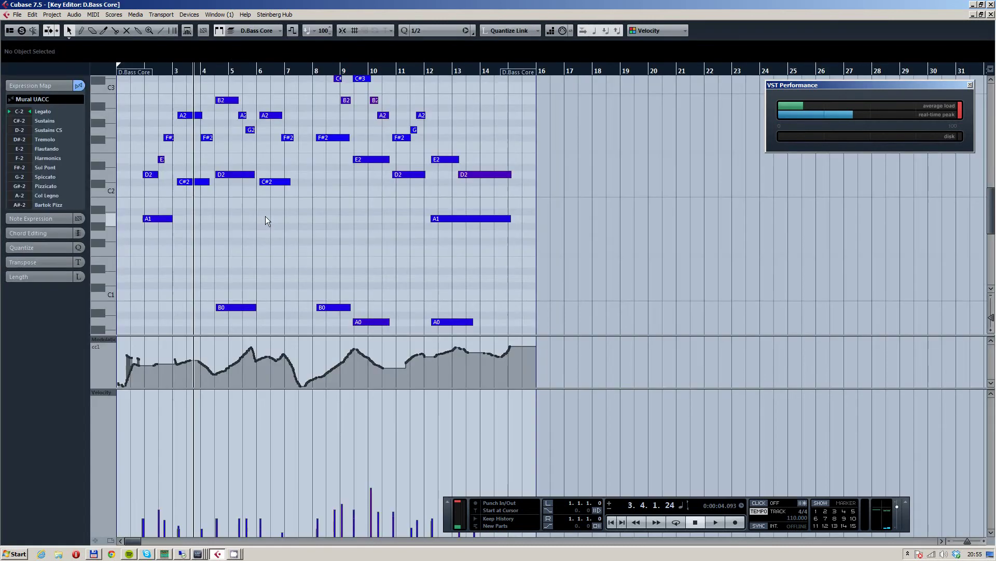
scroll(263, 248, down, 2)
drag(337, 169, 133, 298)
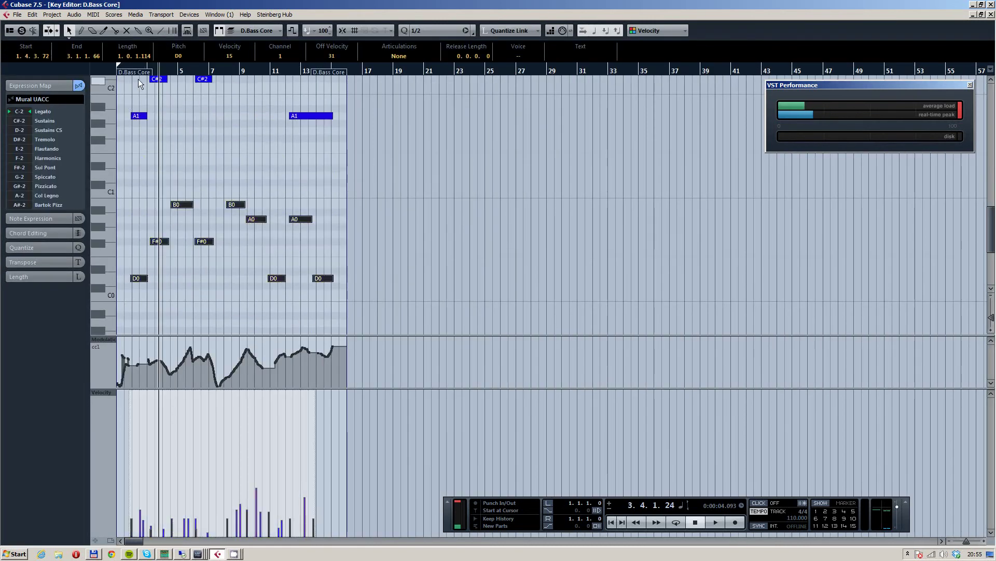
key(h)
click(991, 15)
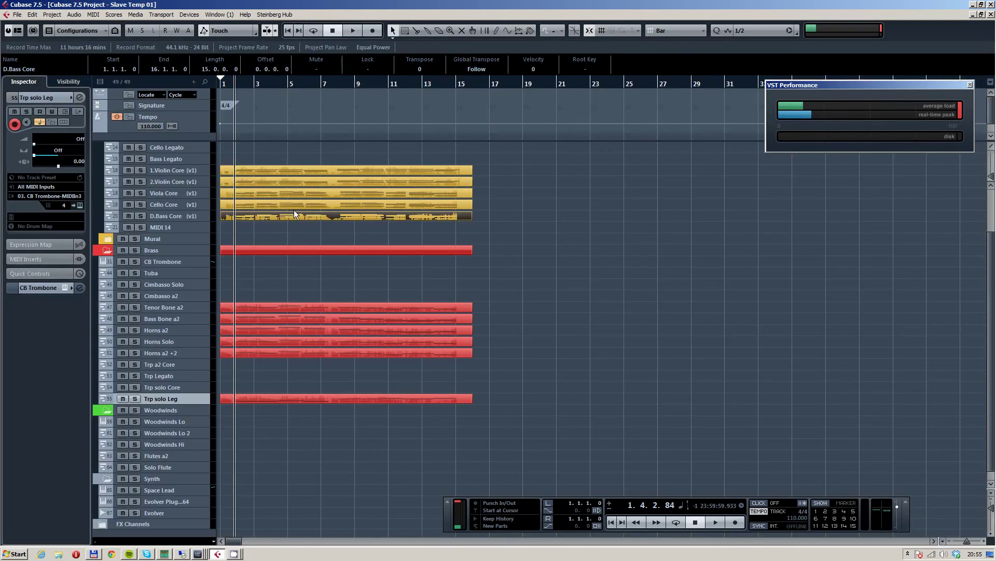
drag(254, 218, 255, 267)
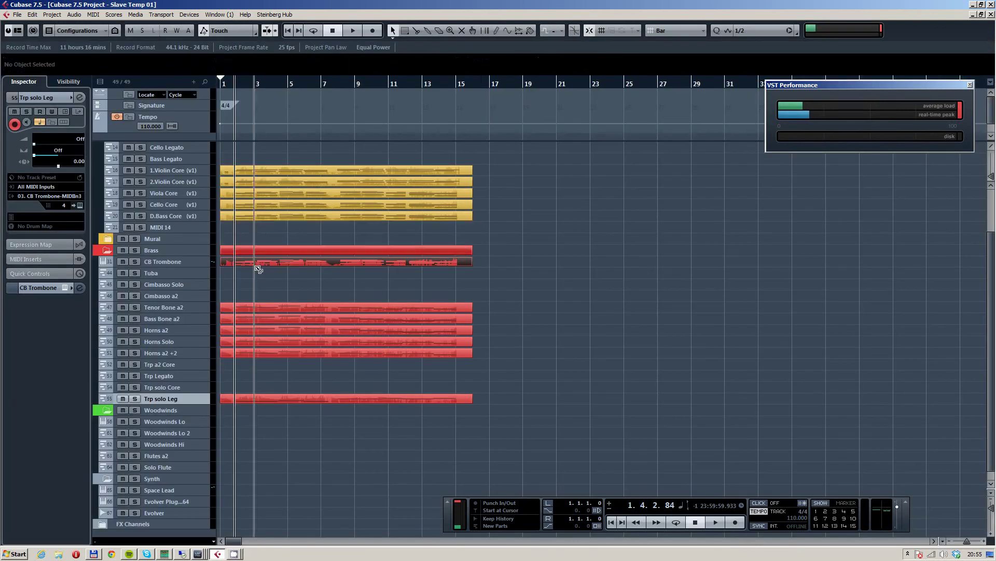
Step: Open the part copied to the CB Trombone track in the Key Editor and delete all notes above the lowest line
double_click(257, 265)
scroll(258, 260, up, 3)
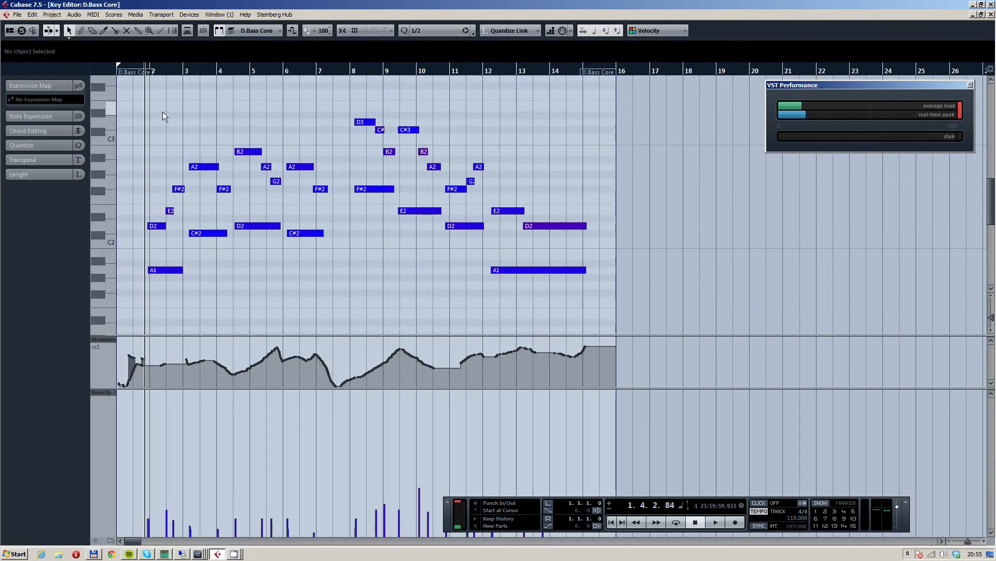
drag(133, 110, 625, 274)
key(Delete)
scroll(493, 265, down, 4)
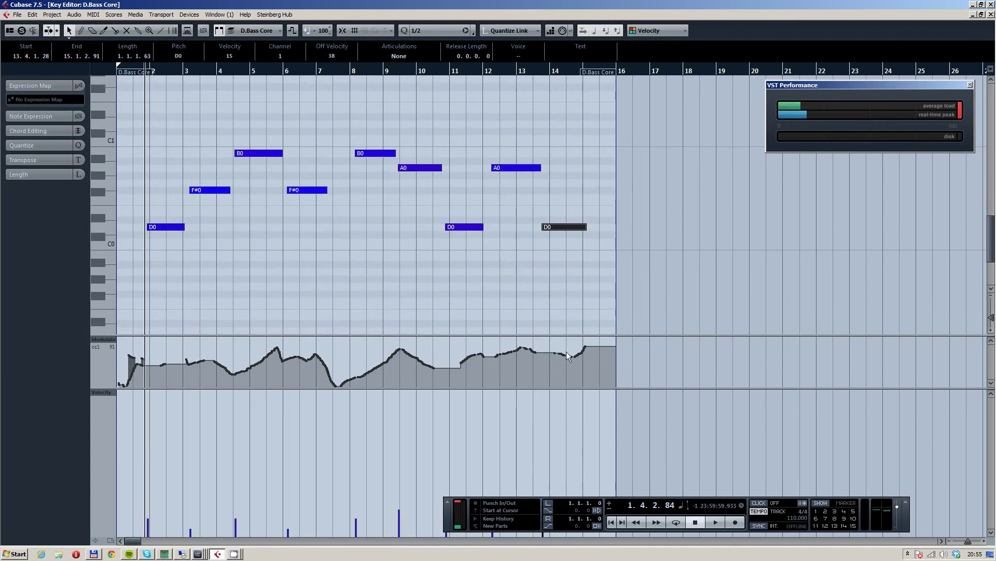
Step: Delete all CC1 modulation data across the CB Trombone part
drag(640, 341, 139, 385)
key(Delete)
drag(274, 359, 117, 386)
key(Delete)
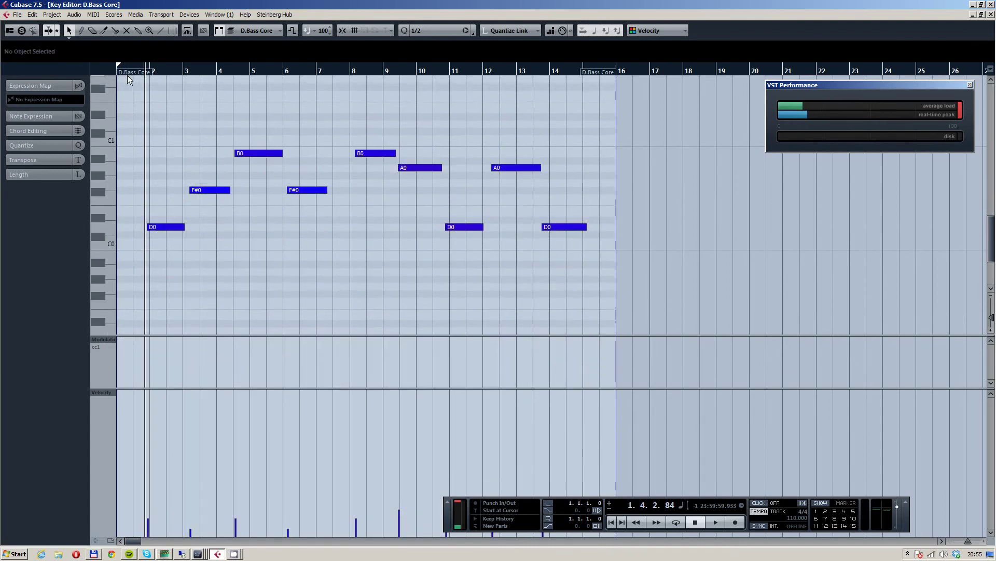
Step: Try to record a new CC1 modulation pass over the opening bars of the CB Trombone part
key(KP_Multiply)
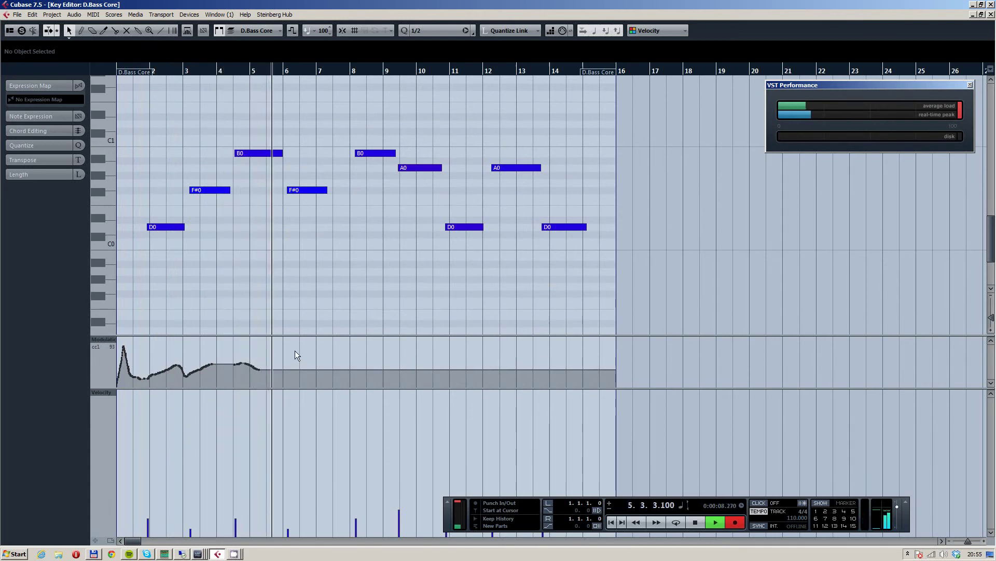
key(space)
Step: Draw a constant, fairly low CC1 level from just before bar 2 onward and play the part from there
drag(151, 71, 149, 306)
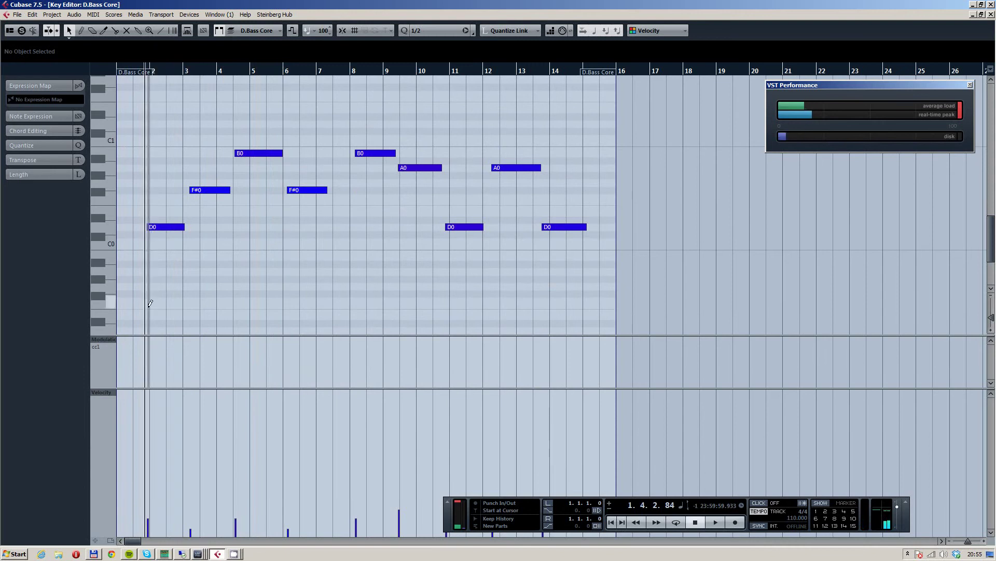
click(148, 372)
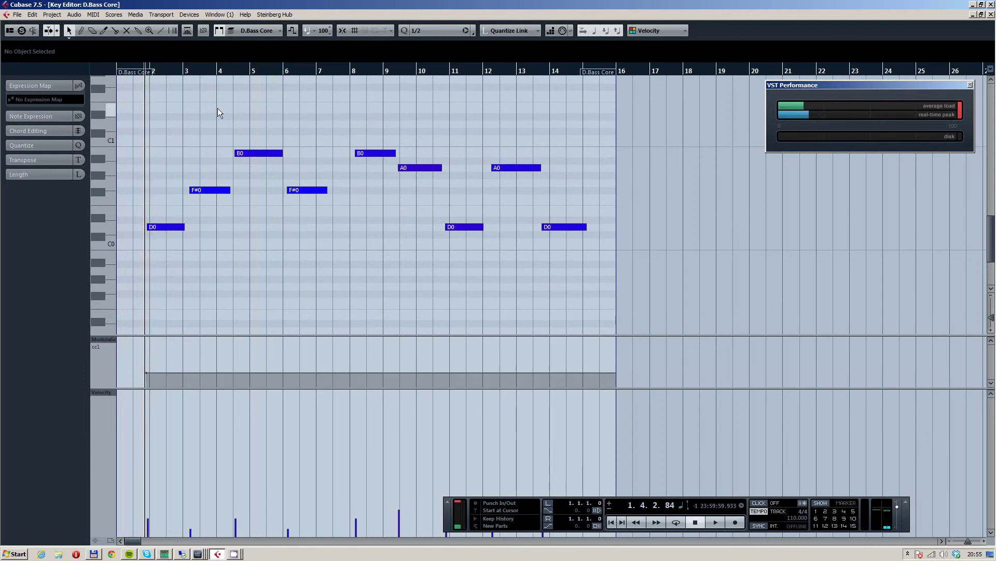
key(space)
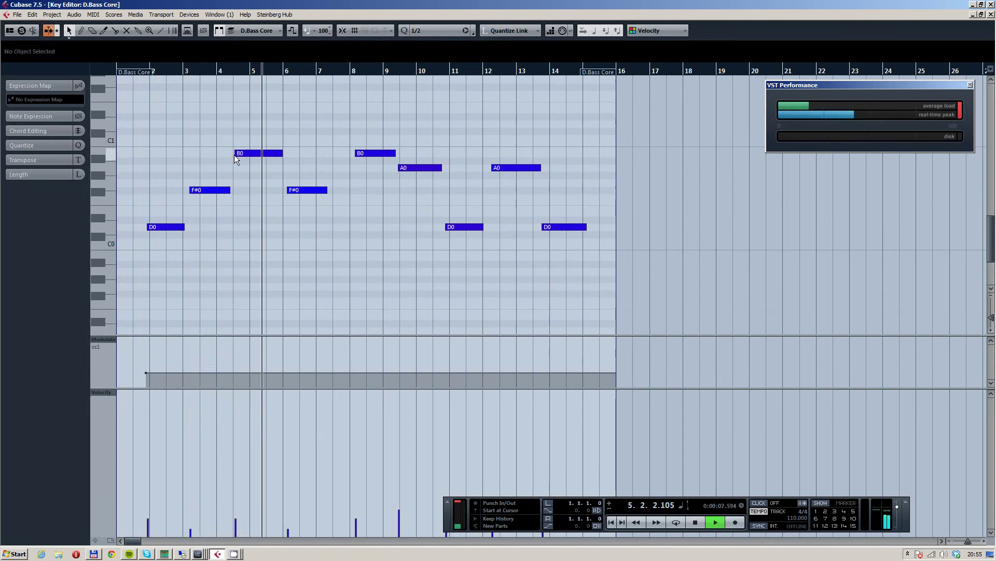
Step: Extend the starts of the first B0 note and both F#0 notes slightly earlier during playback
drag(235, 153, 233, 153)
click(191, 190)
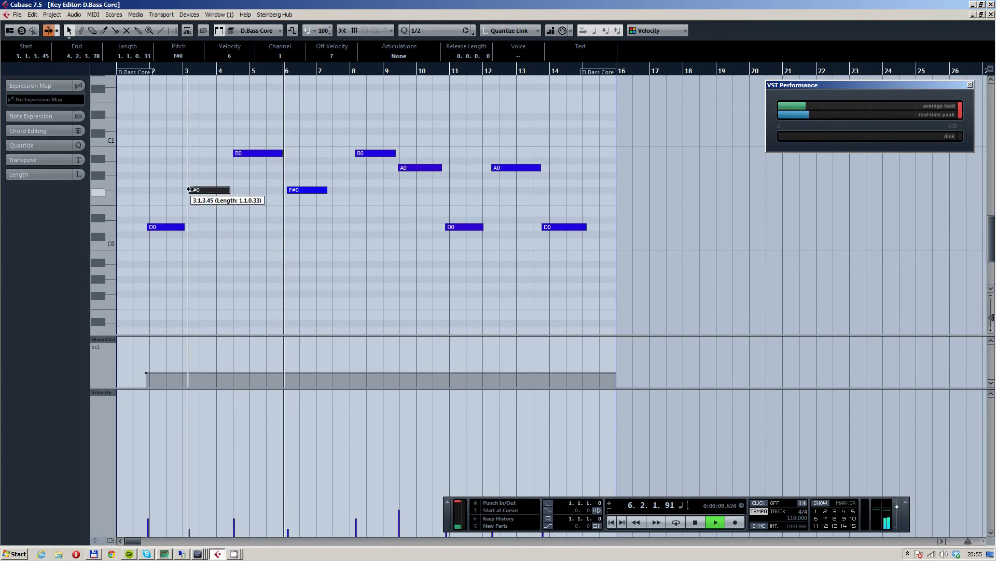
drag(288, 190, 285, 190)
click(356, 185)
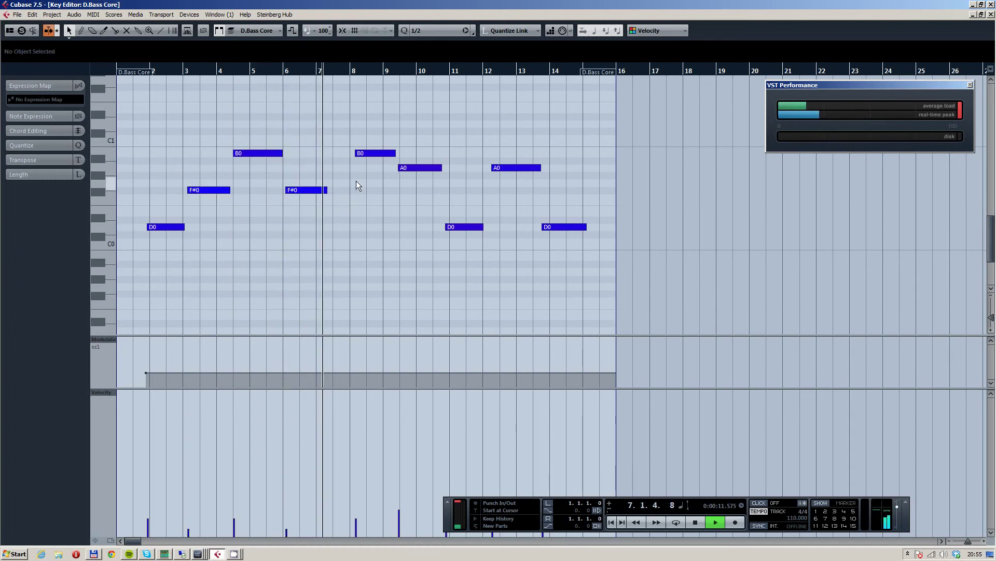
Step: Extend the start of the second B0 note back to just before bar 8, replaying the passage to check the timing
key(space)
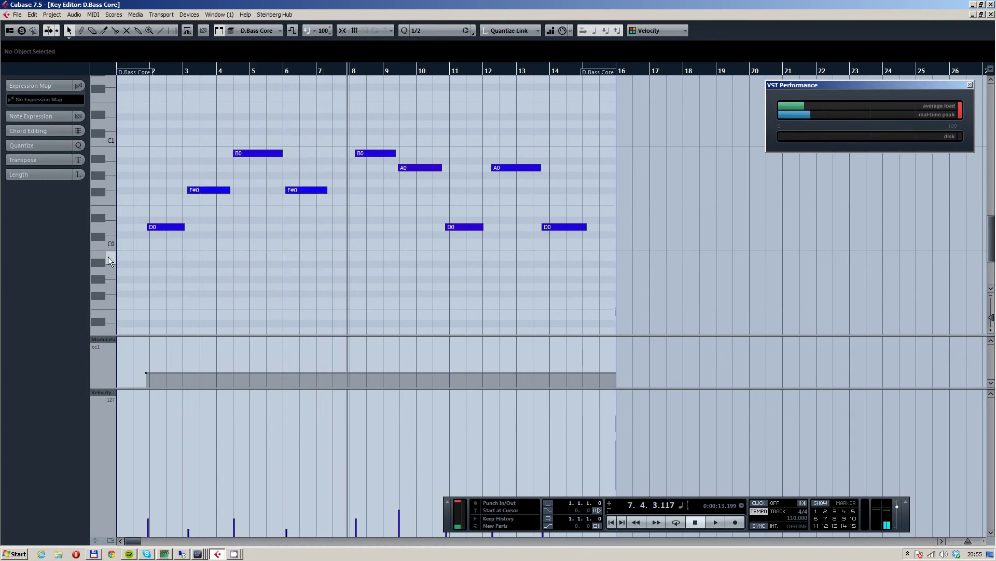
key(space)
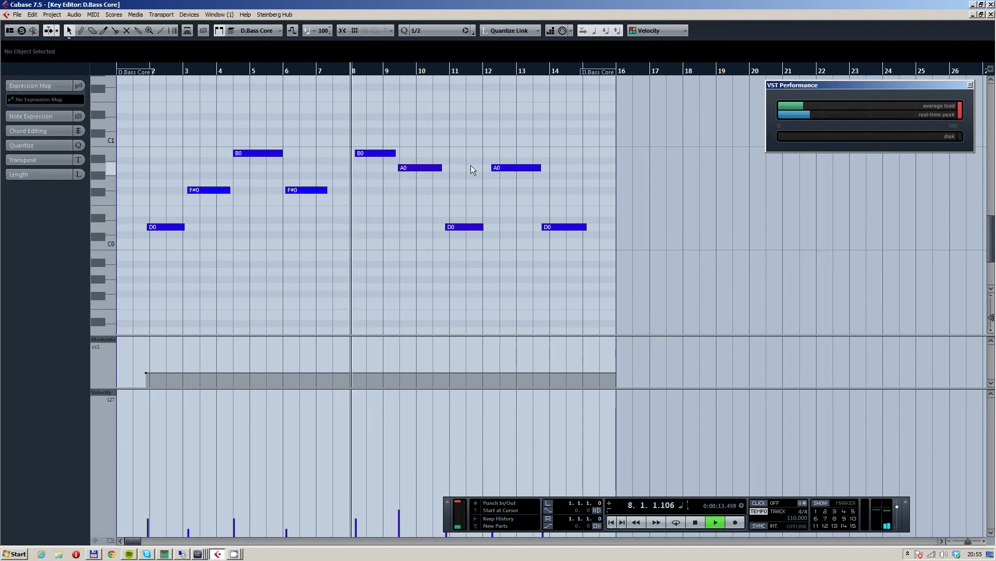
key(space)
click(355, 155)
key(space)
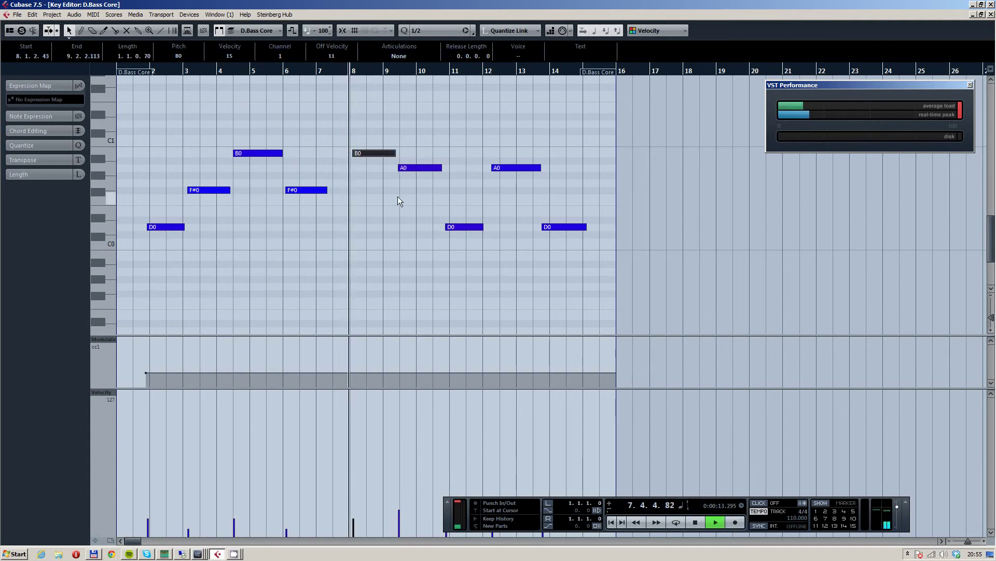
key(space)
drag(353, 154, 353, 153)
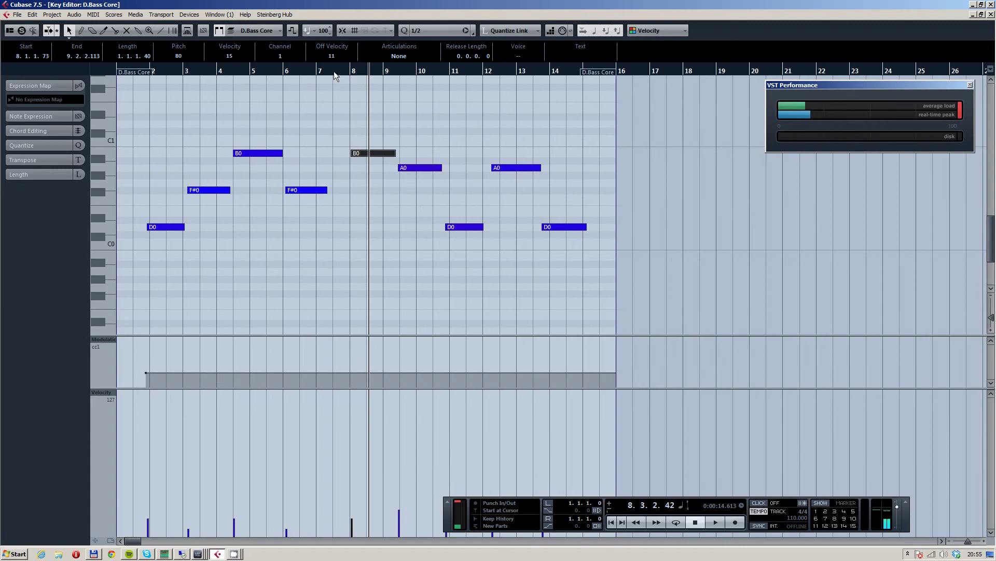
key(space)
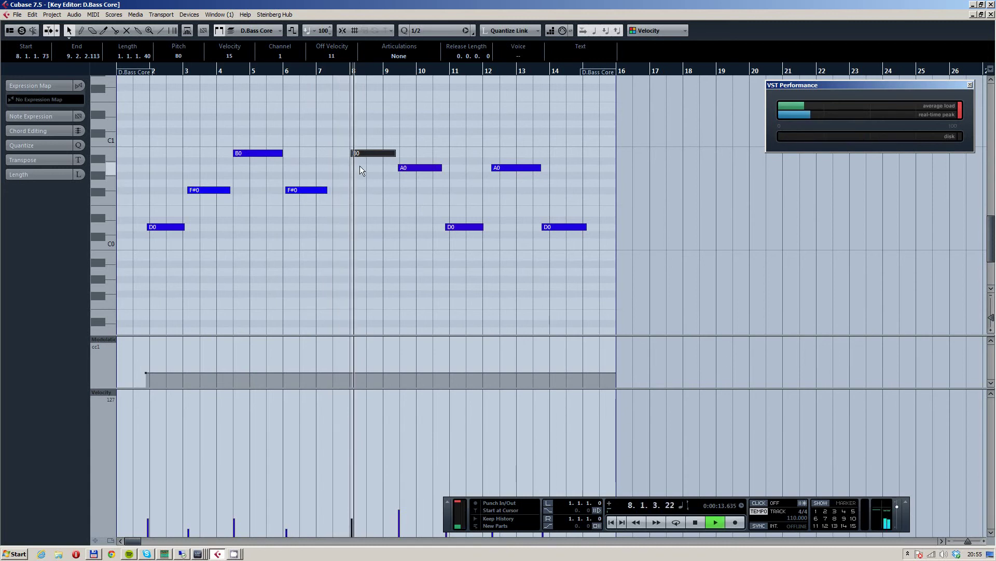
drag(351, 153, 348, 153)
click(385, 200)
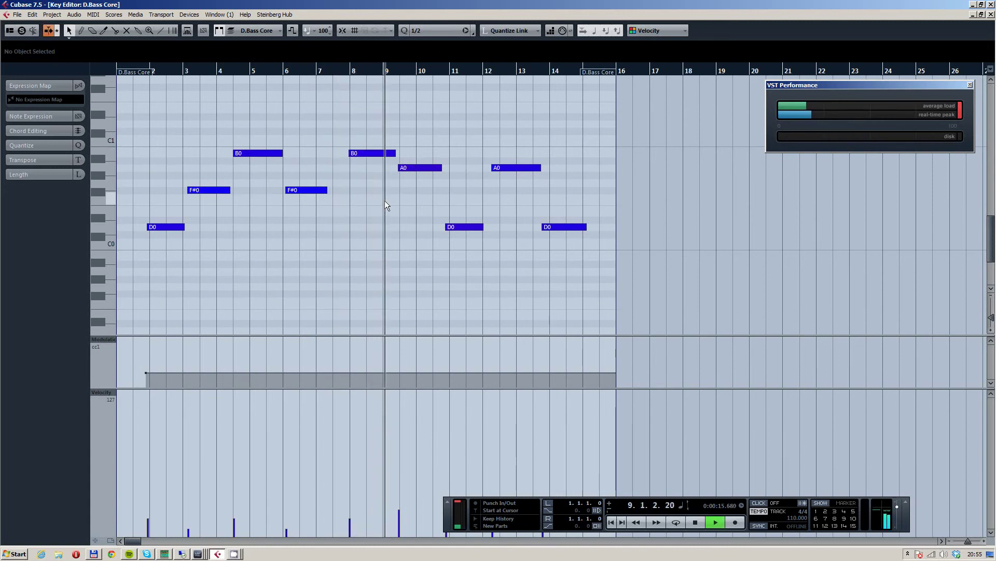
Step: Extend the starts of the next A0, D0 and A0 notes back to 9.2.3.4, 10.3.4.97 and 12.1.1.62, and close the Key Editor
click(399, 167)
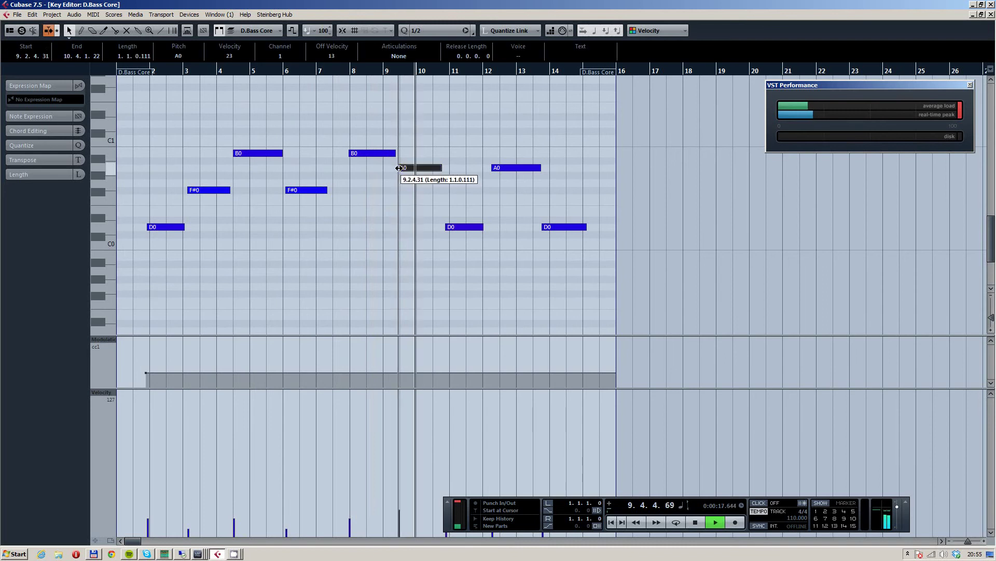
drag(399, 167, 396, 168)
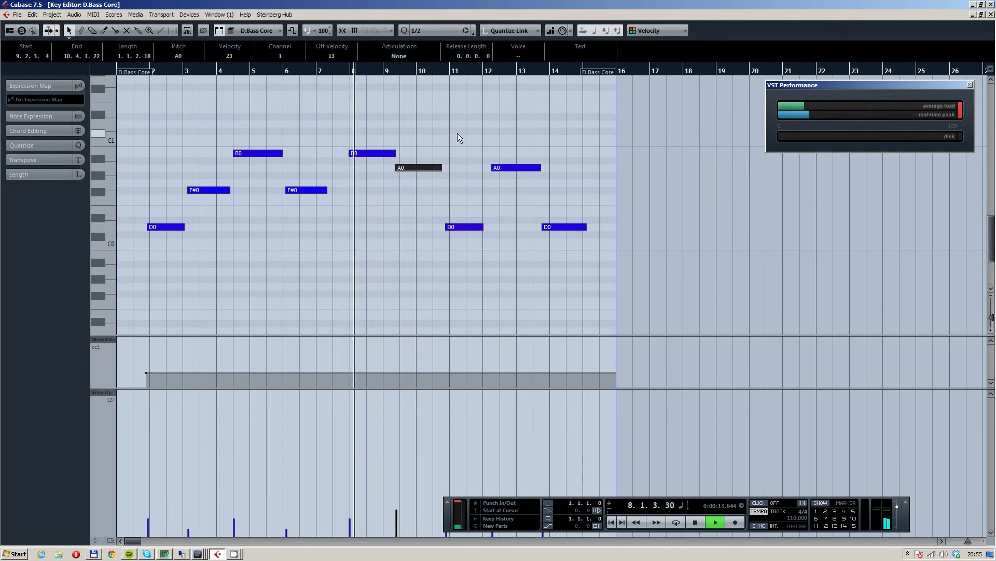
key(h)
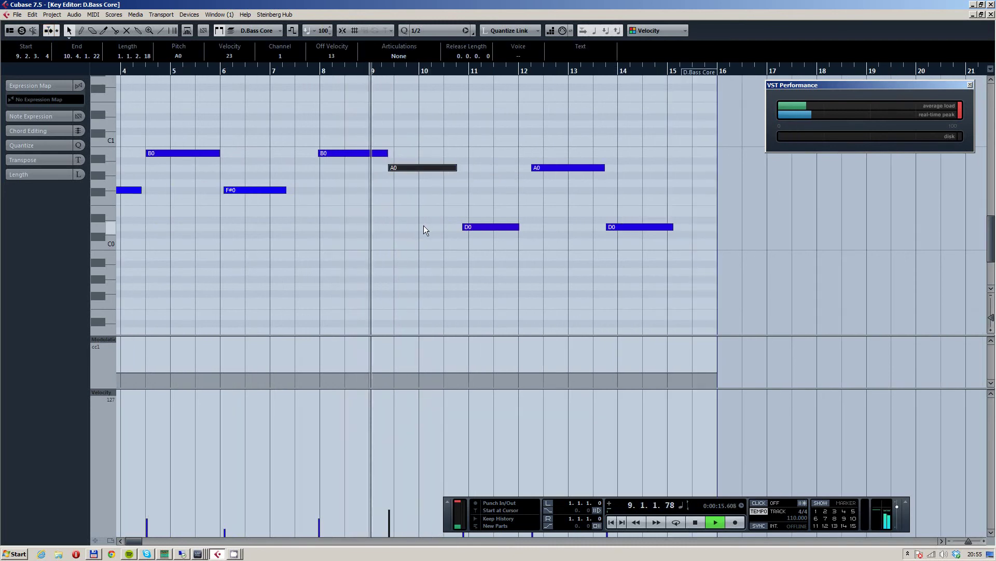
click(465, 227)
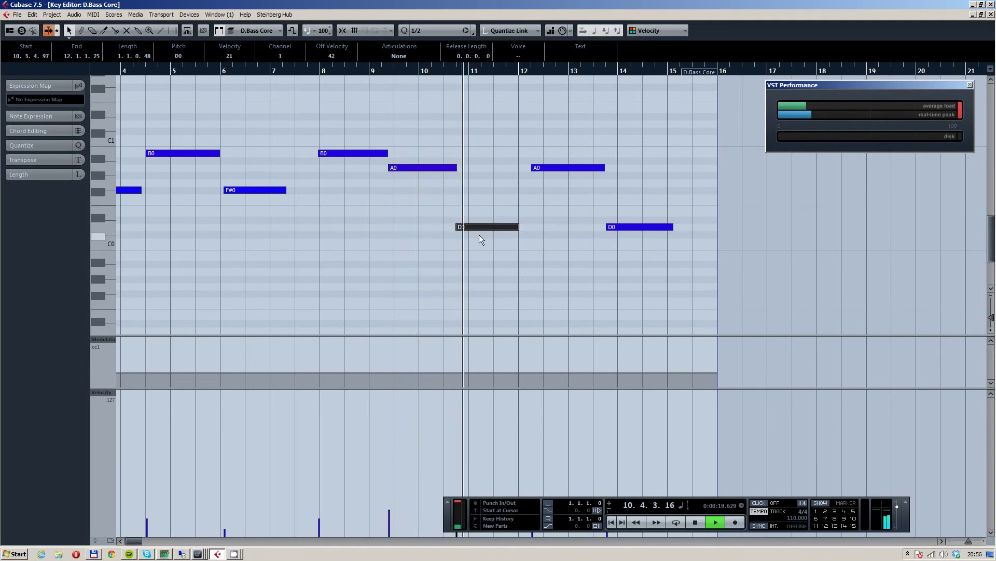
click(452, 165)
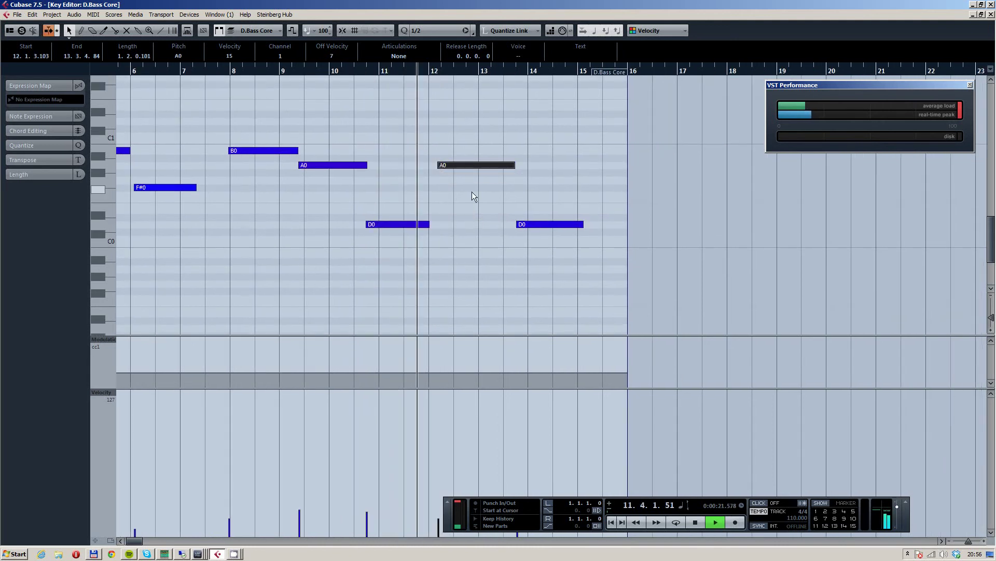
drag(439, 165, 432, 165)
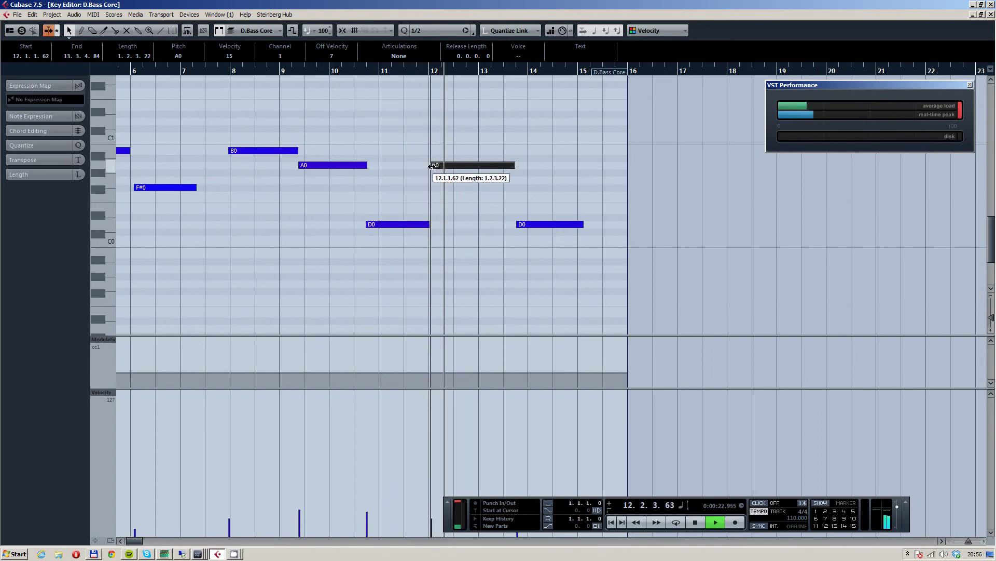
click(990, 14)
Step: Copy the CB Trombone part to the Tuba track and solo the Brass folder while playing from the beginning
scroll(536, 238, down, 1)
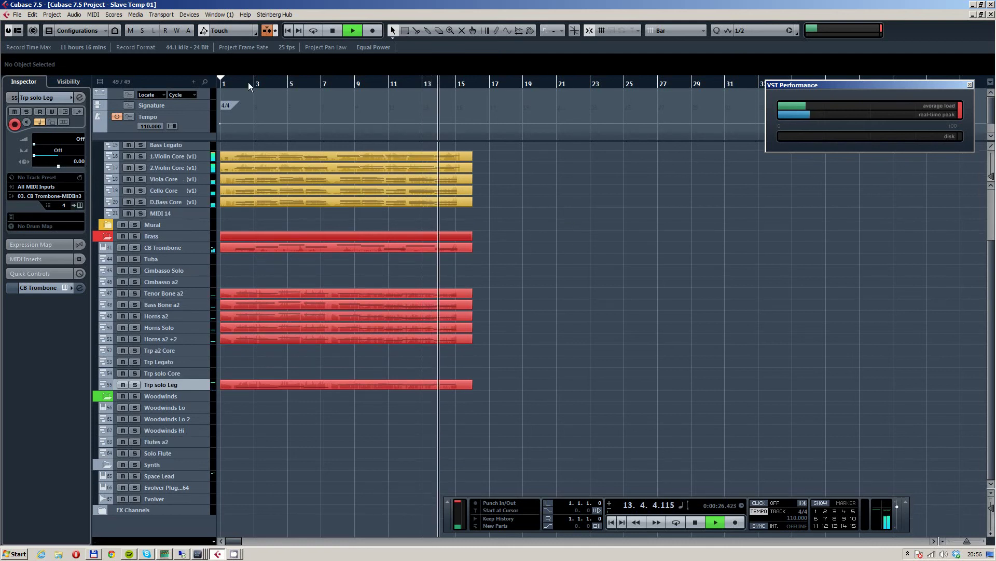
drag(244, 82, 220, 82)
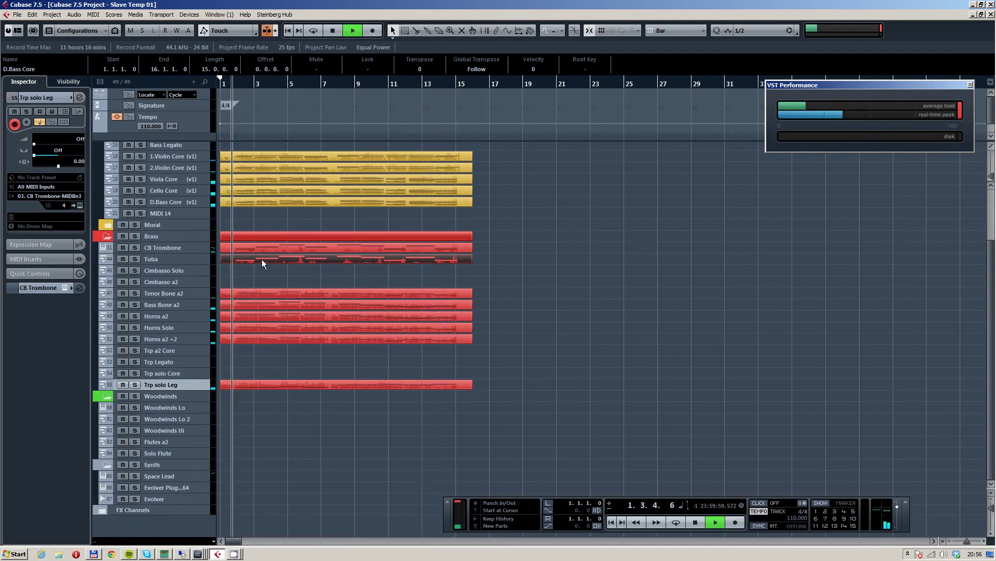
click(136, 236)
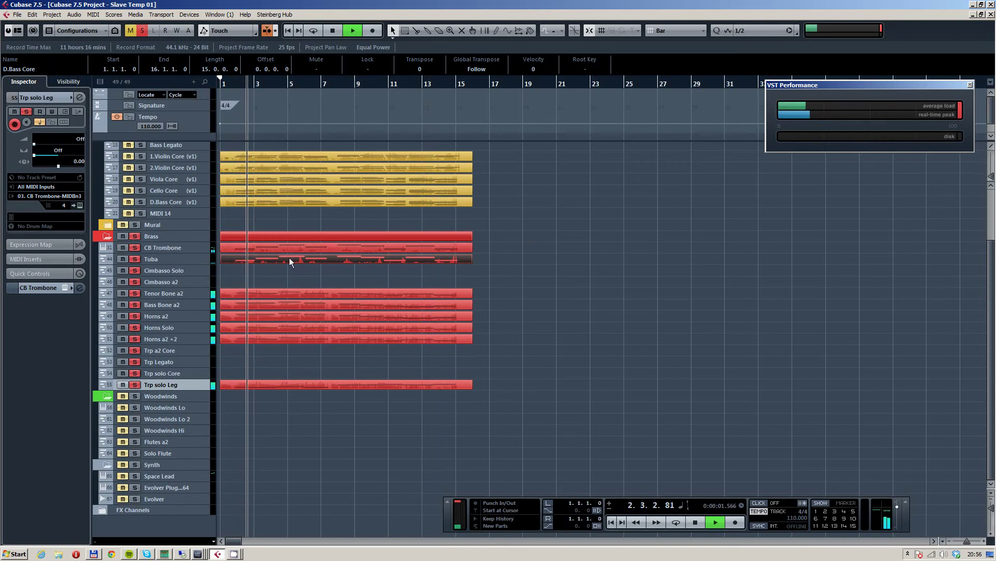
Step: Check the low notes of the Tuba part in the Key Editor, replay from just before bar 2 and close the editor
double_click(317, 258)
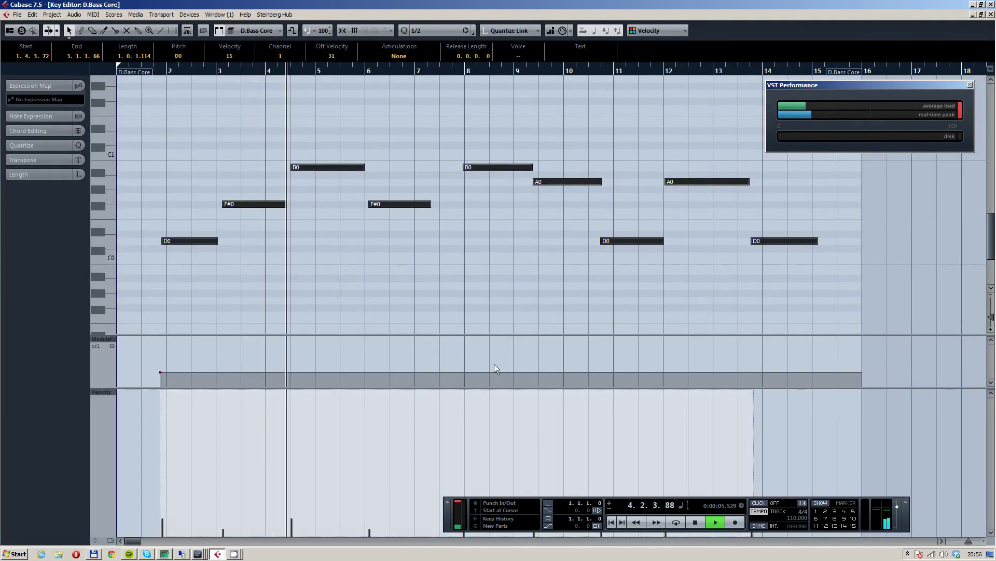
key(space)
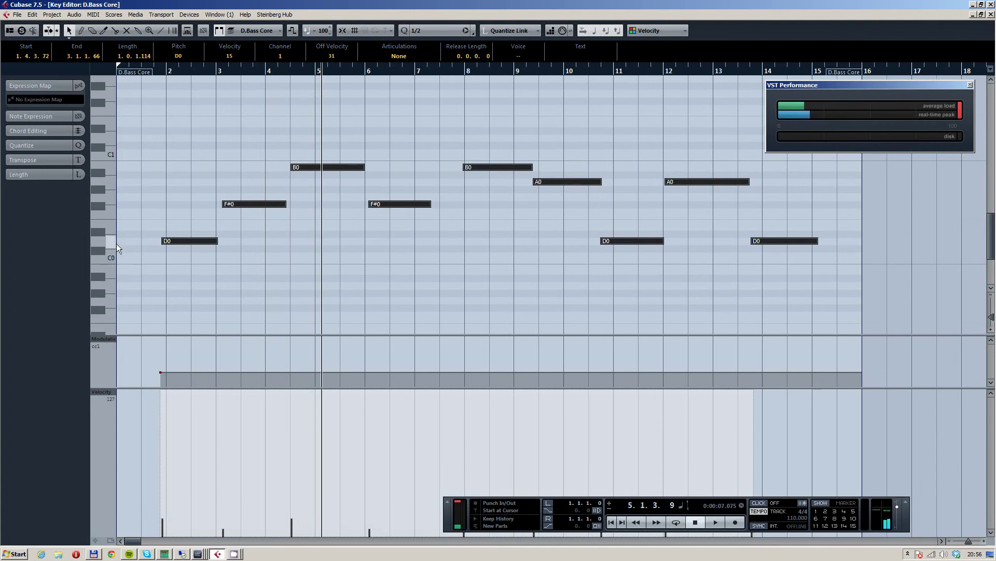
double_click(169, 70)
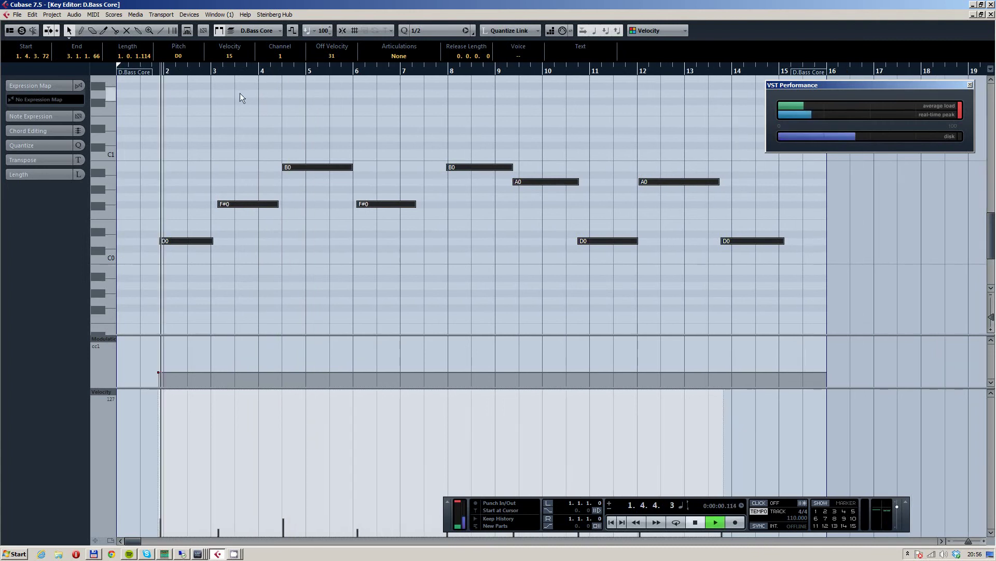
key(Return)
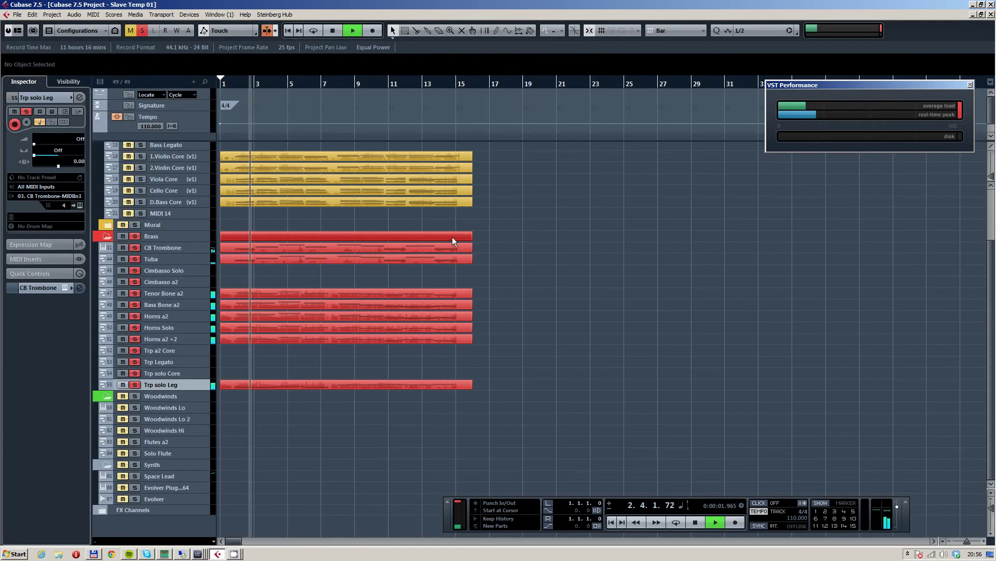
Step: Raise the D0 notes of the CB Trombone part one octave to D1, listen from bar 2 and close the Key Editor
key(Return)
drag(646, 198, 157, 257)
key(Up)
key(Up)
key(Up)
key(Up)
key(Up)
key(Up)
key(Up)
key(Up)
key(Up)
key(Up)
key(Up)
key(Up)
click(152, 72)
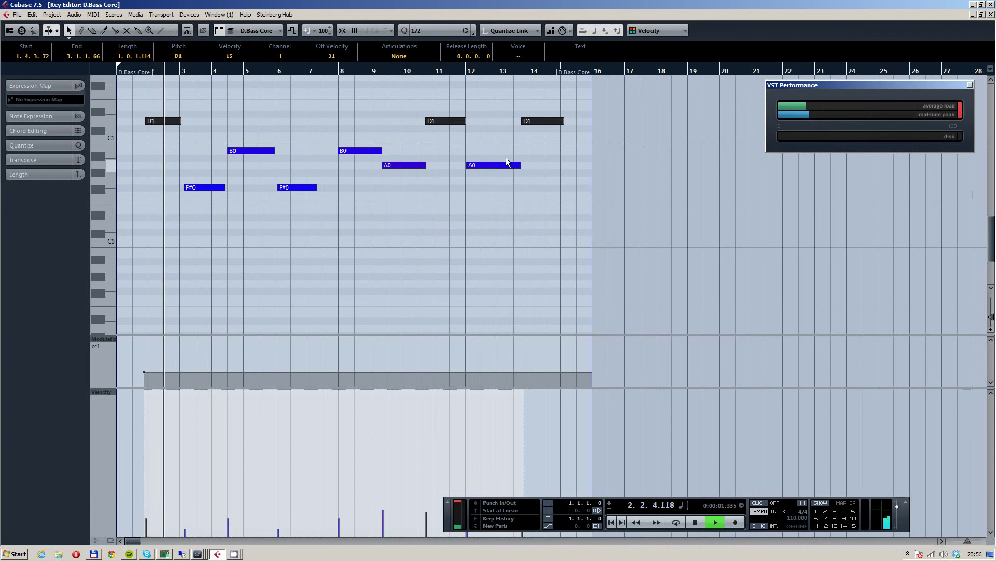
drag(543, 142, 184, 207)
scroll(232, 200, up, 2)
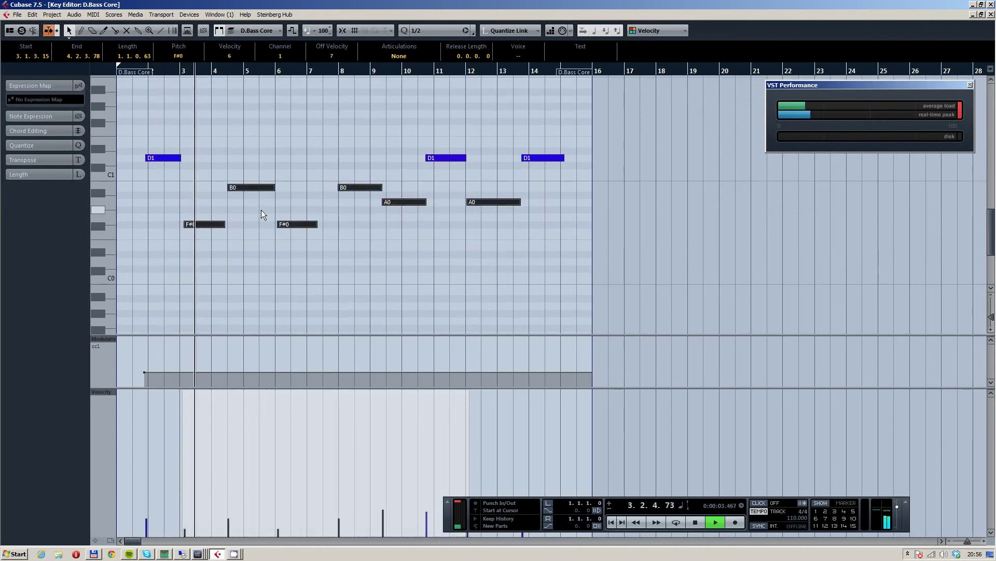
click(285, 186)
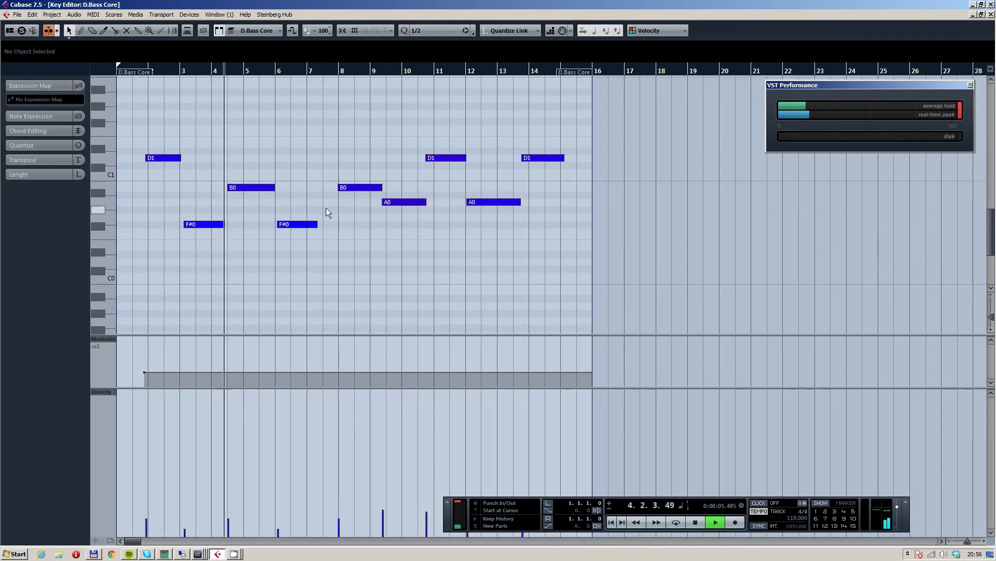
click(990, 14)
Step: Copy the Tuba part to the Cimbasso Solo track, open the copy in the Key Editor and stop playback
click(285, 270)
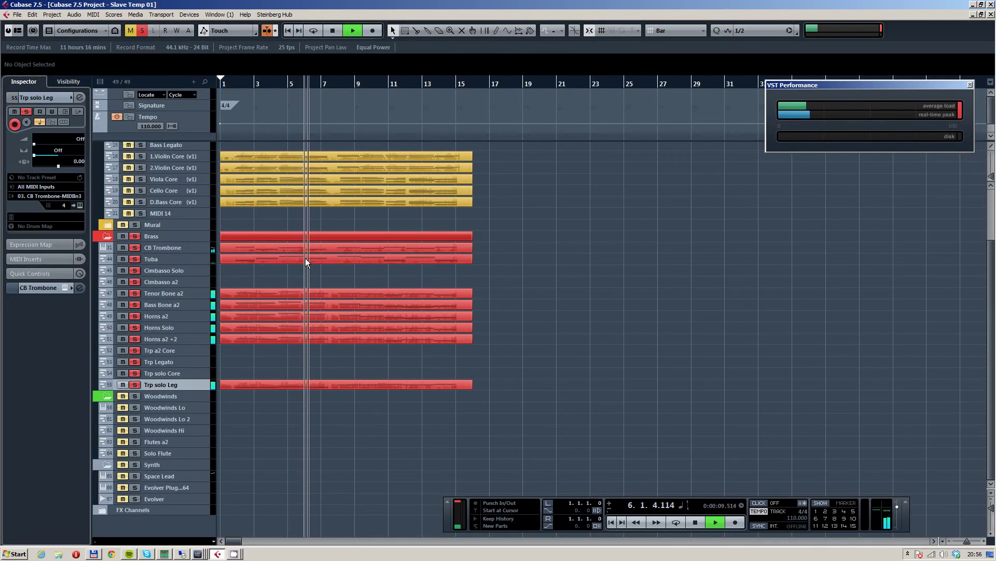
key(ctrl+e)
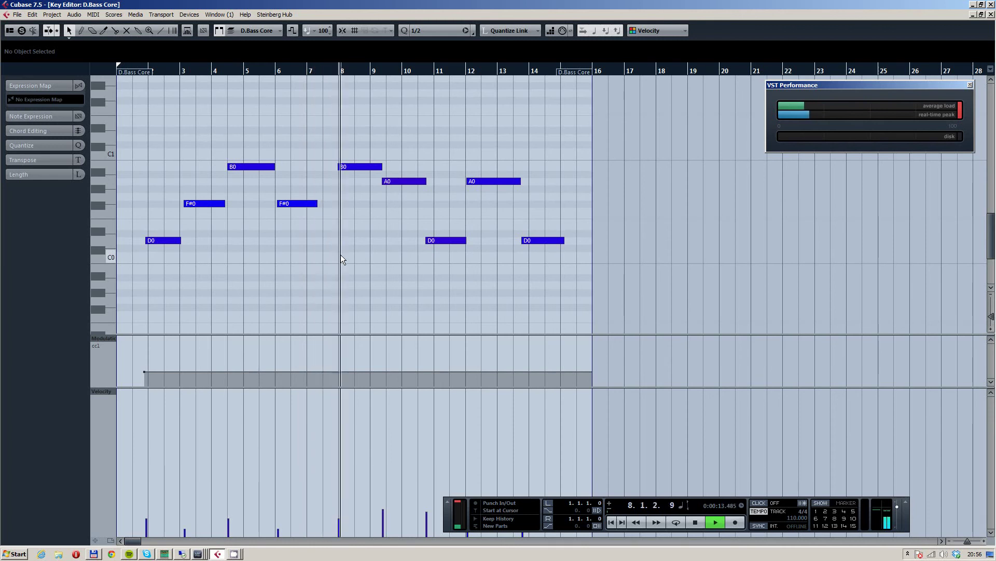
key(space)
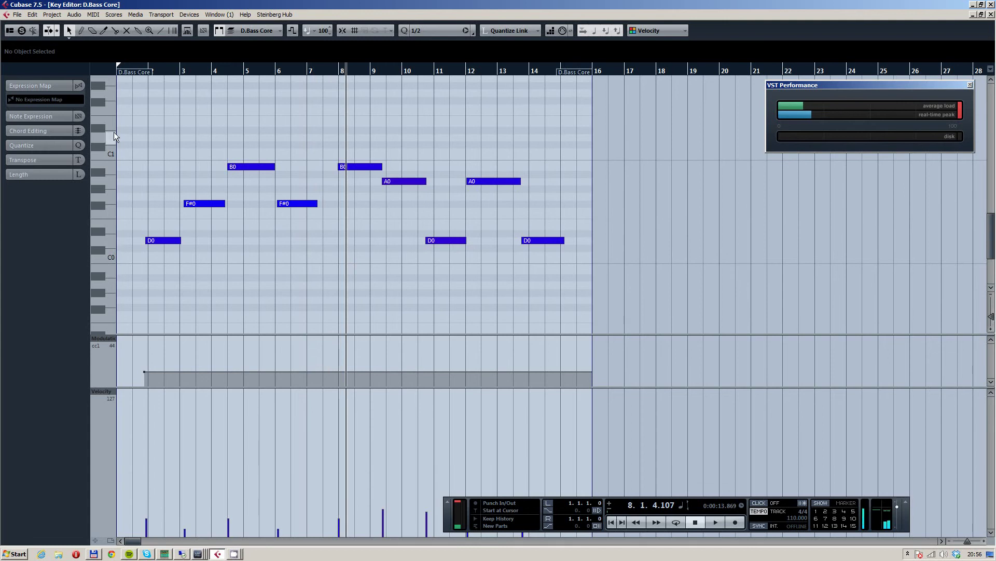
Step: Raise all notes of the Cimbasso Solo part one octave and play from just before bar 2
key(ctrl+a)
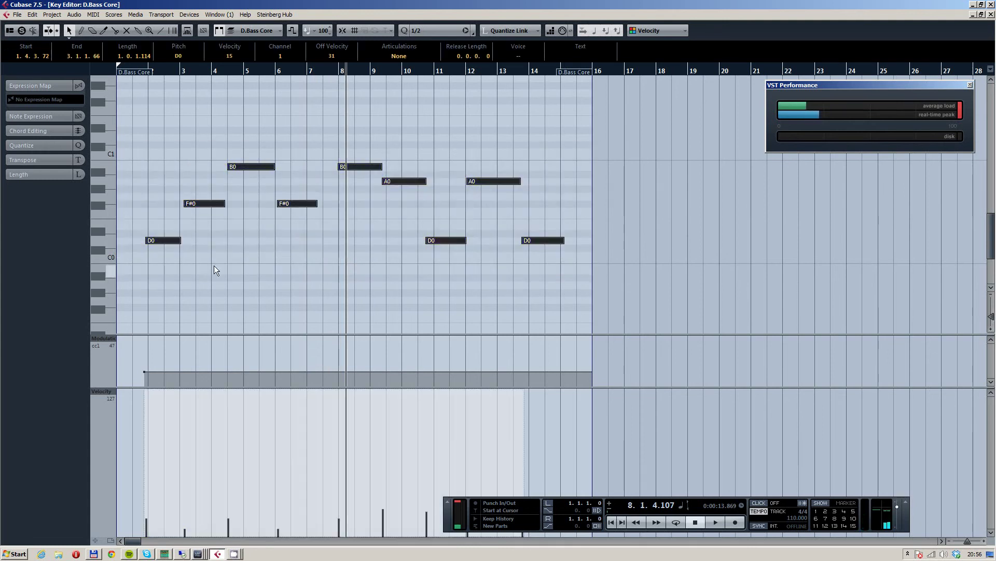
key(Up)
key(Up)
key(Up)
key(Up)
key(Up)
key(Up)
key(Up)
key(Up)
key(Up)
key(Up)
key(Up)
key(Up)
drag(163, 73, 145, 73)
key(space)
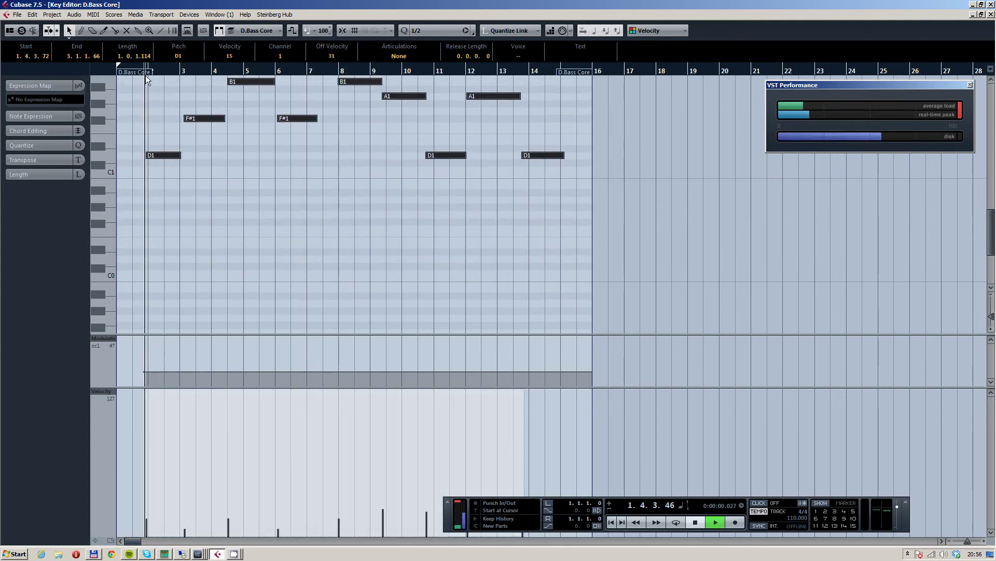
Step: Set the constant modulation level of the Cimbasso Solo part slightly above 36 while replaying from just before bar 2
drag(233, 154, 233, 184)
drag(156, 352, 132, 379)
scroll(136, 58, down, 8)
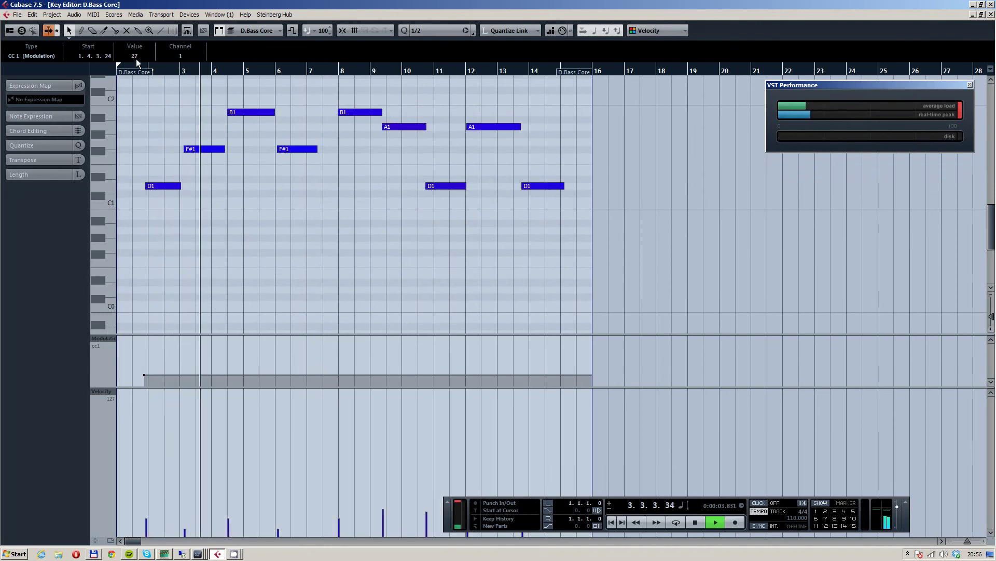
scroll(137, 55, up, 9)
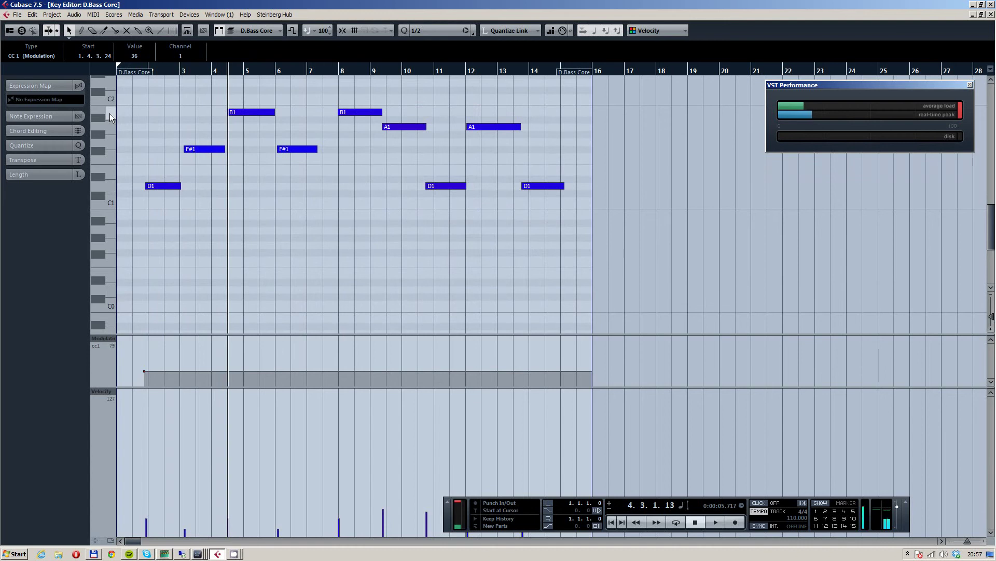
key(space)
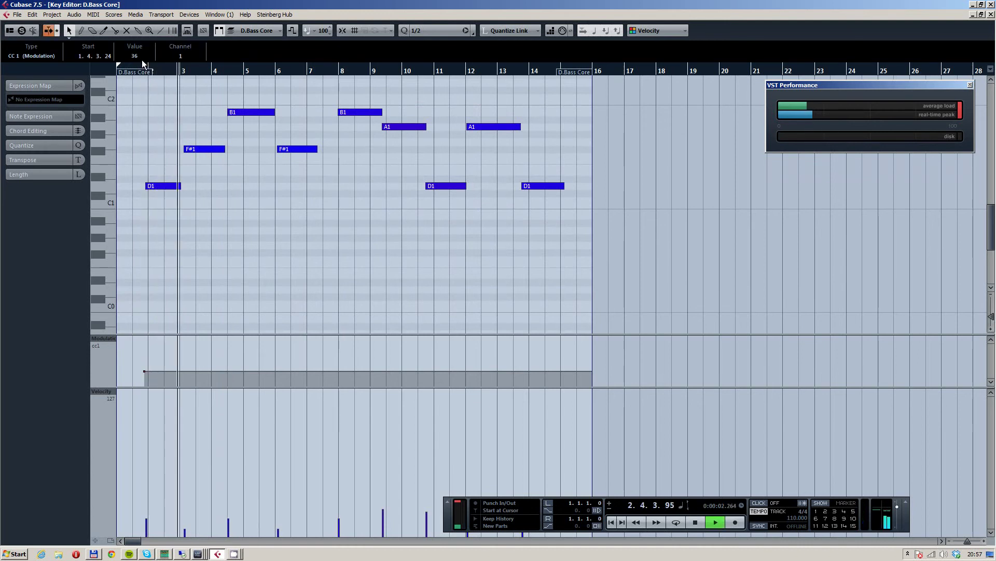
ctrl+scroll(201, 188, up, 4)
Step: Extend the starts of the first F#1, first B1 and second F#1 notes earlier, the last to 5.4.4.41, and close the Key Editor
click(200, 188)
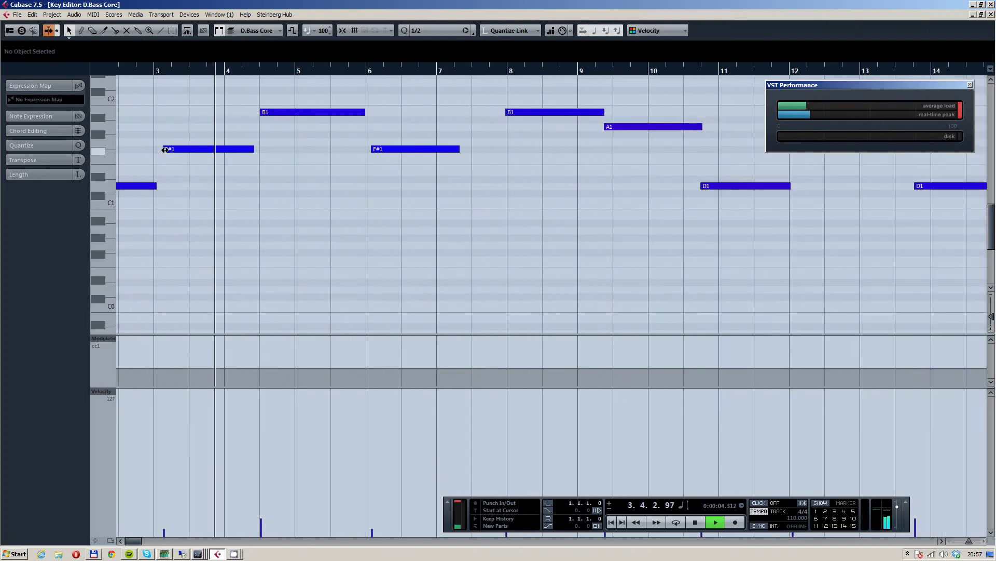
drag(165, 150, 157, 149)
drag(261, 111, 256, 112)
drag(371, 149, 364, 149)
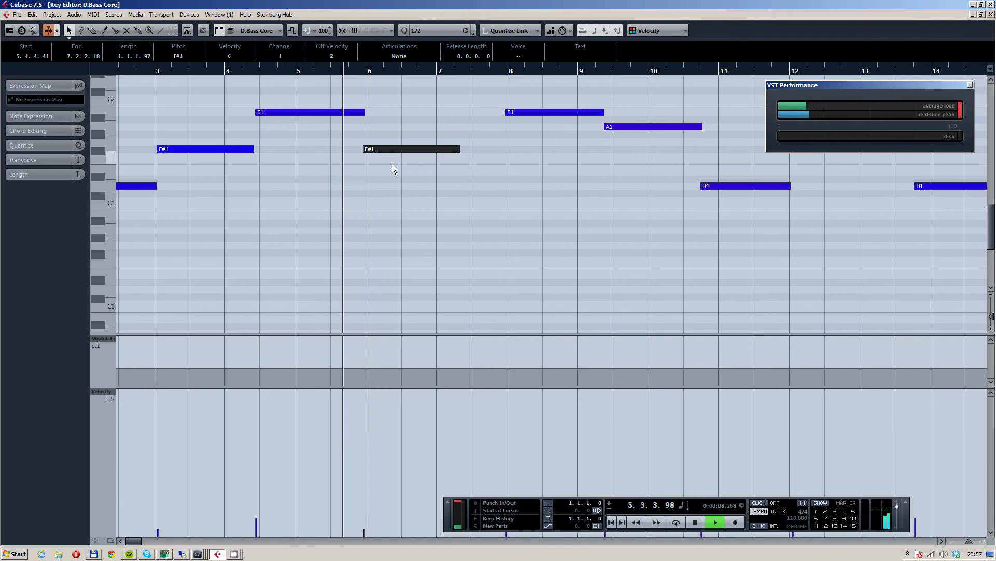
ctrl+scroll(362, 219, down, 4)
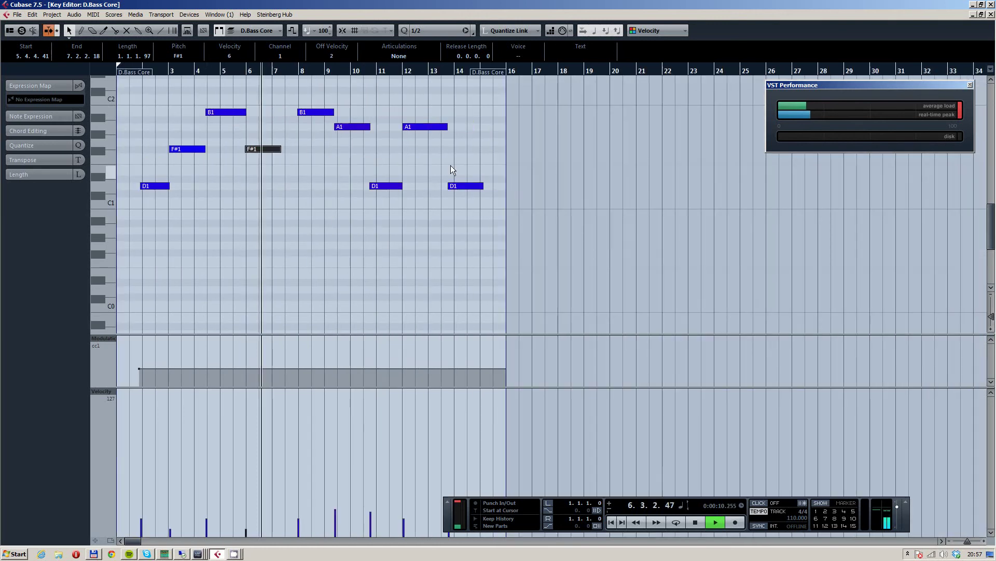
scroll(416, 210, up, 3)
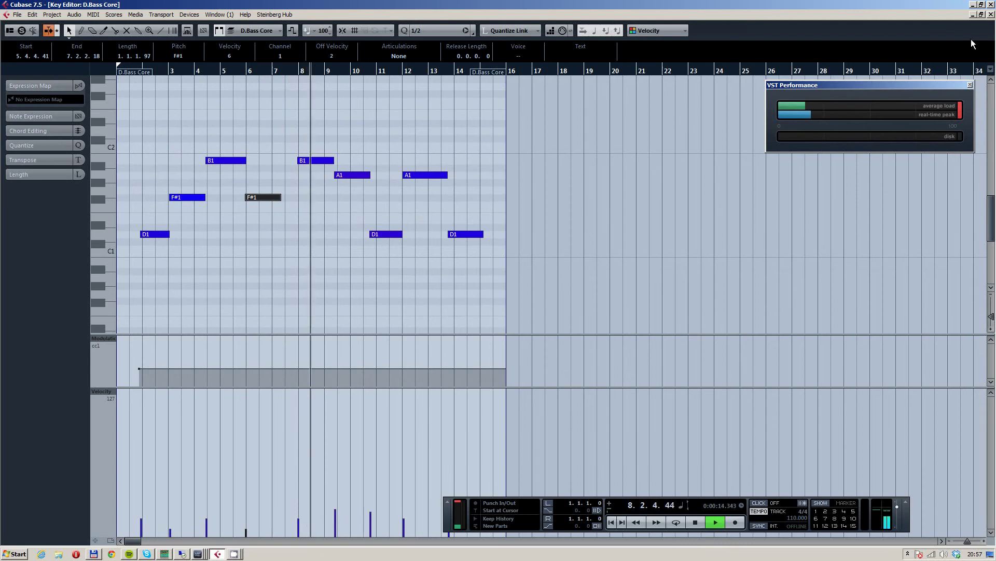
click(991, 14)
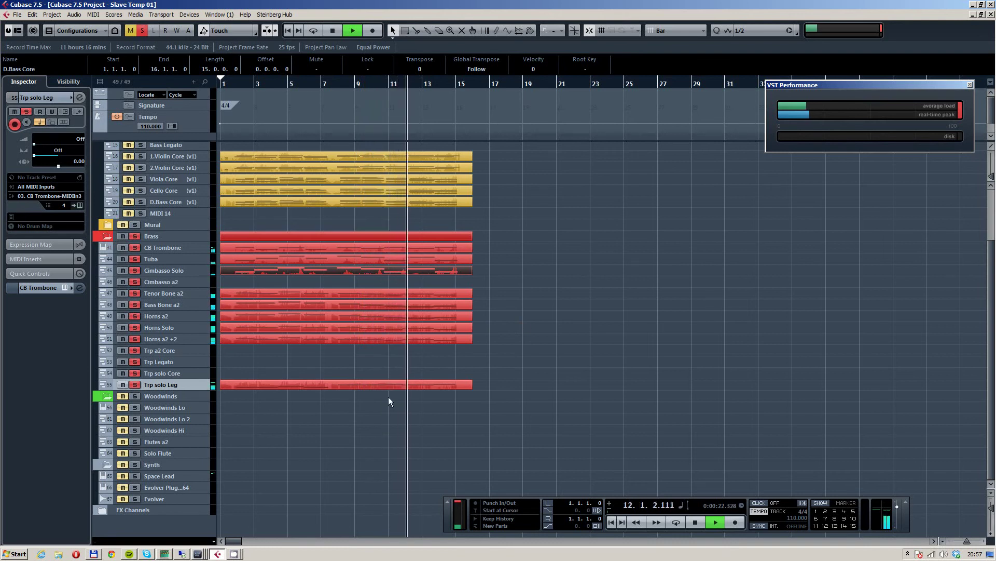
Step: Open the Trp solo Leg part and shorten the long C#4 and the short B3 and C#4 notes in the middle of bar 10
double_click(398, 383)
scroll(341, 207, up, 5)
key(space)
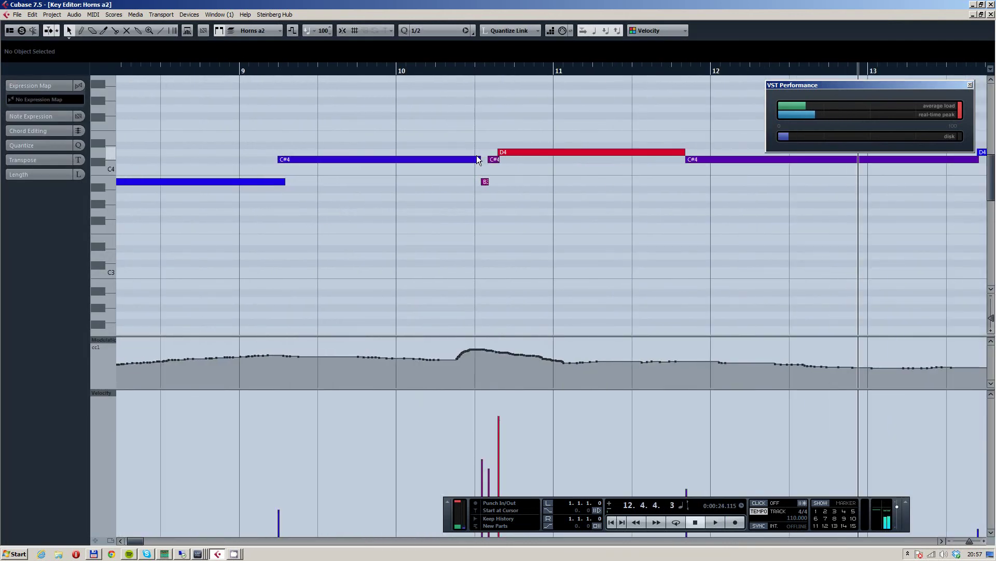
drag(477, 160, 479, 159)
click(486, 182)
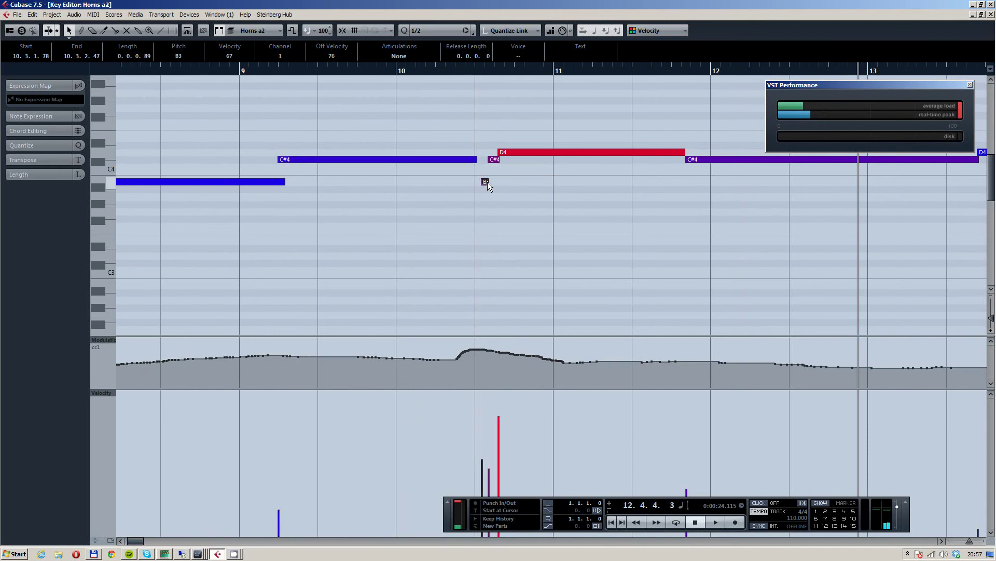
drag(499, 160, 494, 160)
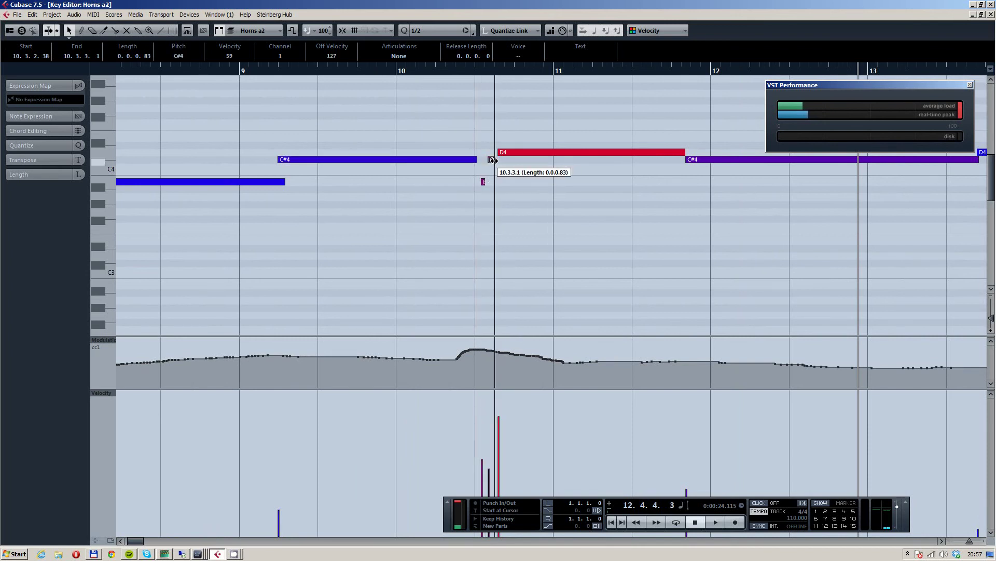
Step: Raise the short B3's velocity to 127 and the short C#4's to nearly that, lengthen both slightly, and replay from bar 9
click(457, 69)
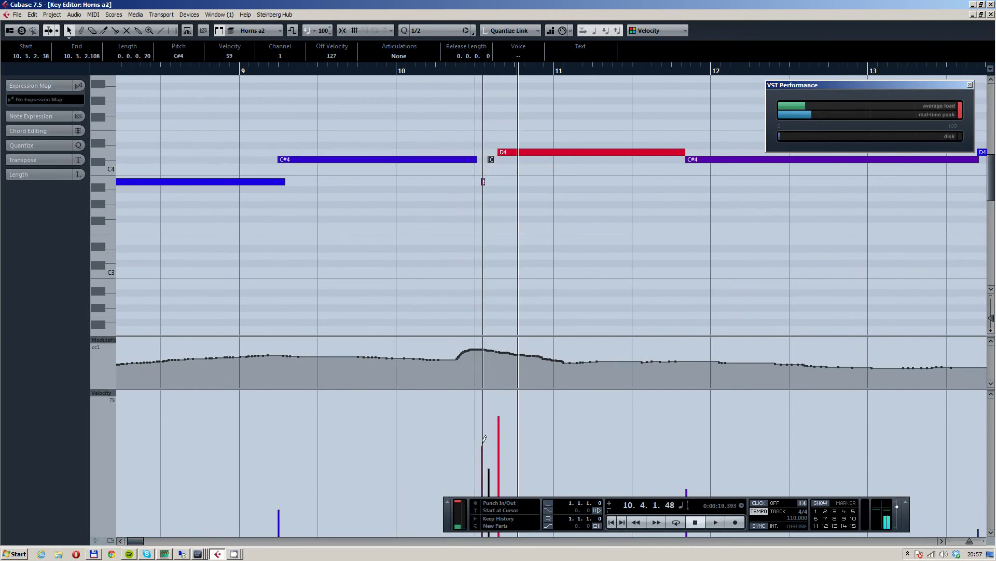
key(space)
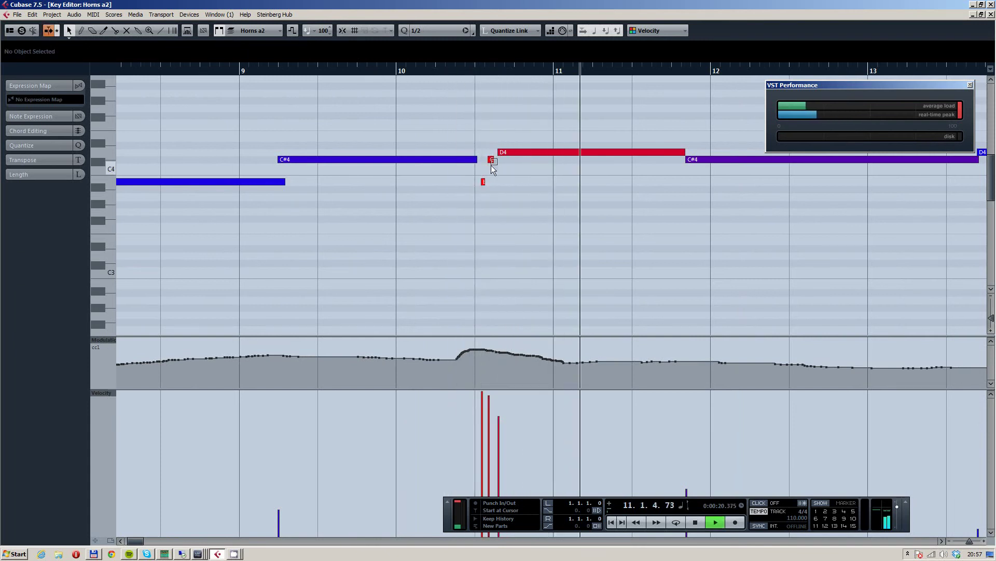
shift+click(484, 182)
click(462, 70)
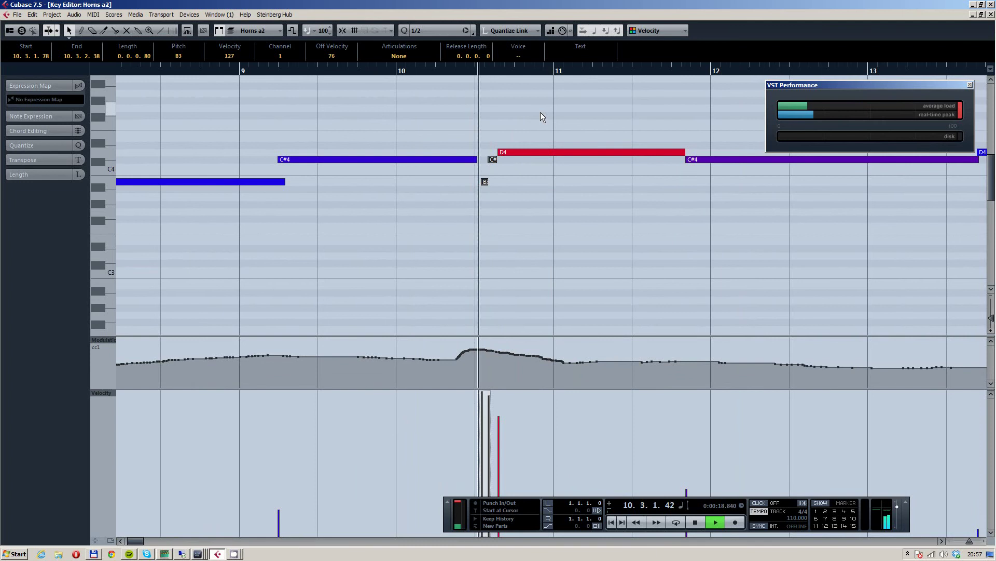
click(271, 70)
click(333, 104)
scroll(412, 144, down, 2)
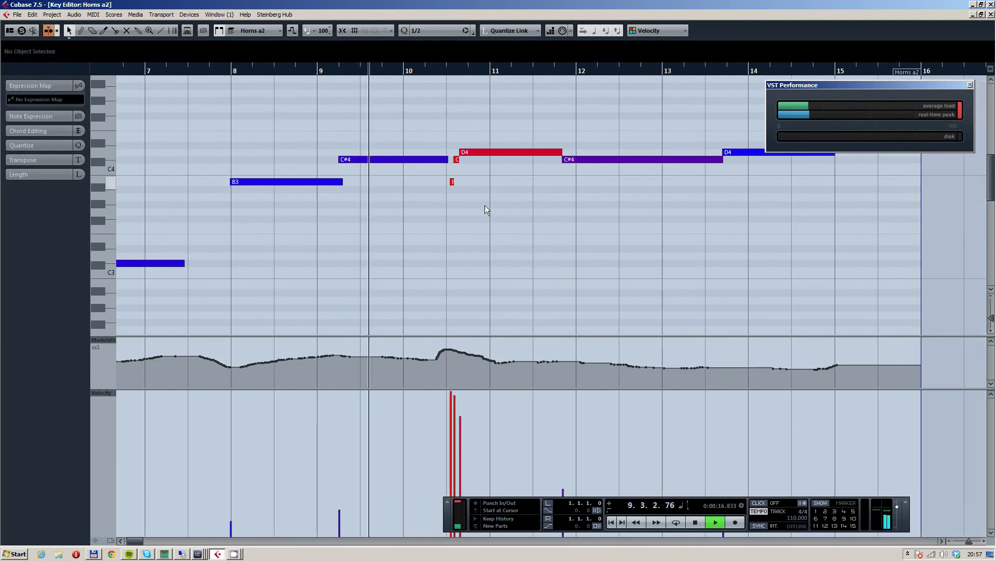
Step: Try to flatten the modulation peak from mid bar 10 to bar 11 of the Trp solo Leg part
key(space)
drag(436, 363, 437, 360)
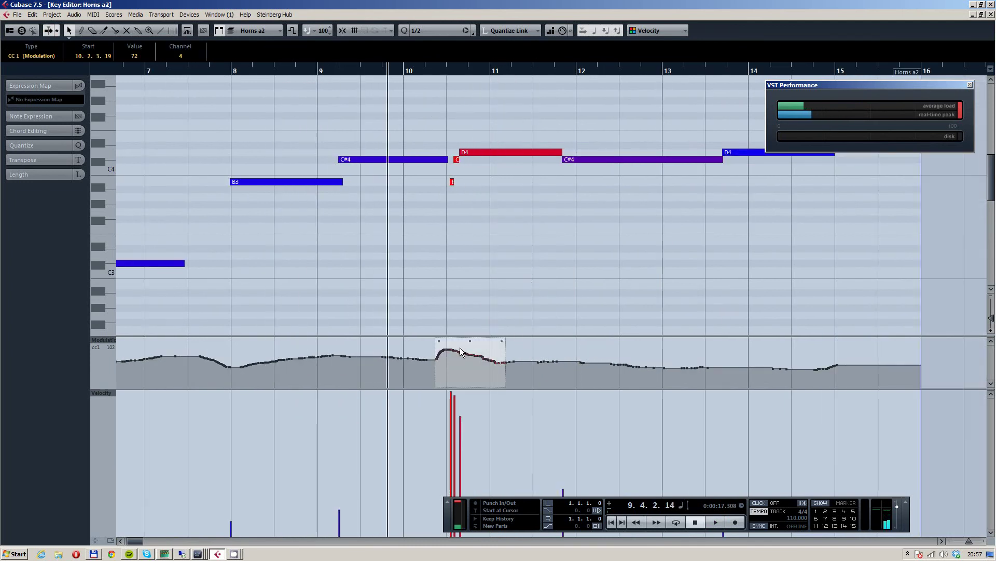
click(524, 307)
drag(504, 362, 430, 358)
key(space)
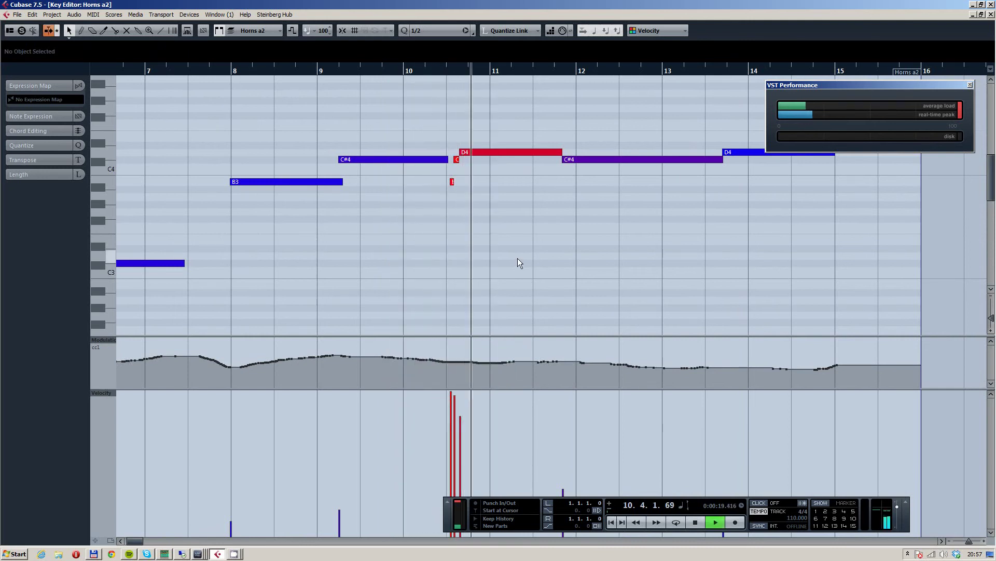
key(ctrl+z)
Step: Scale down the modulation peak from mid bar 10 to bar 11, listen from about bar 9 and close the Key Editor
drag(423, 343, 506, 354)
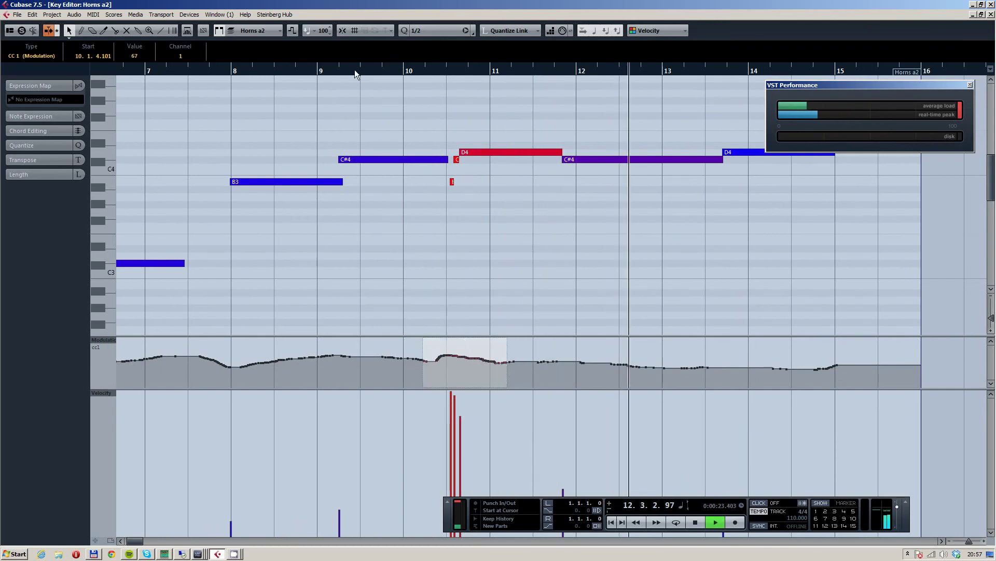
click(339, 69)
click(435, 113)
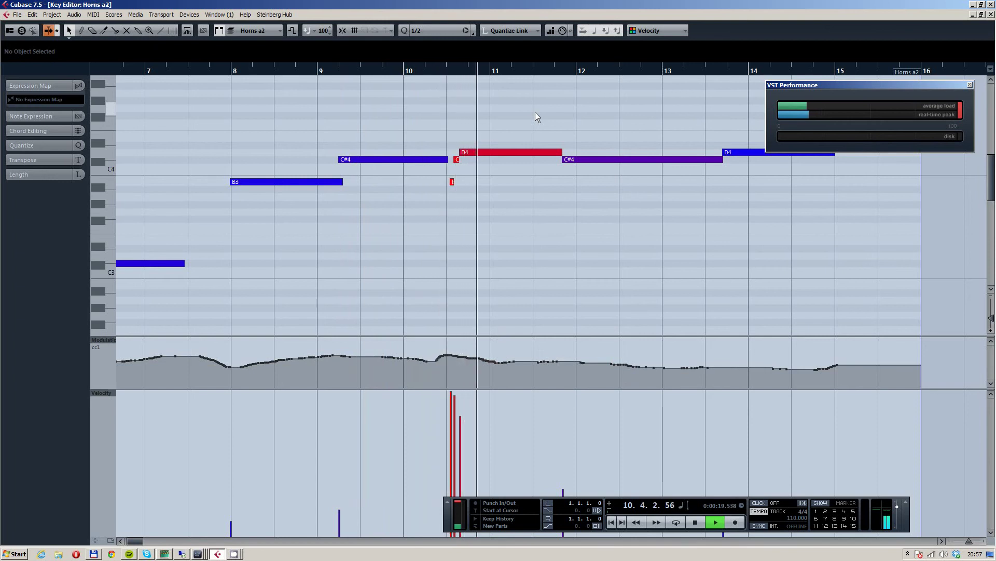
click(991, 14)
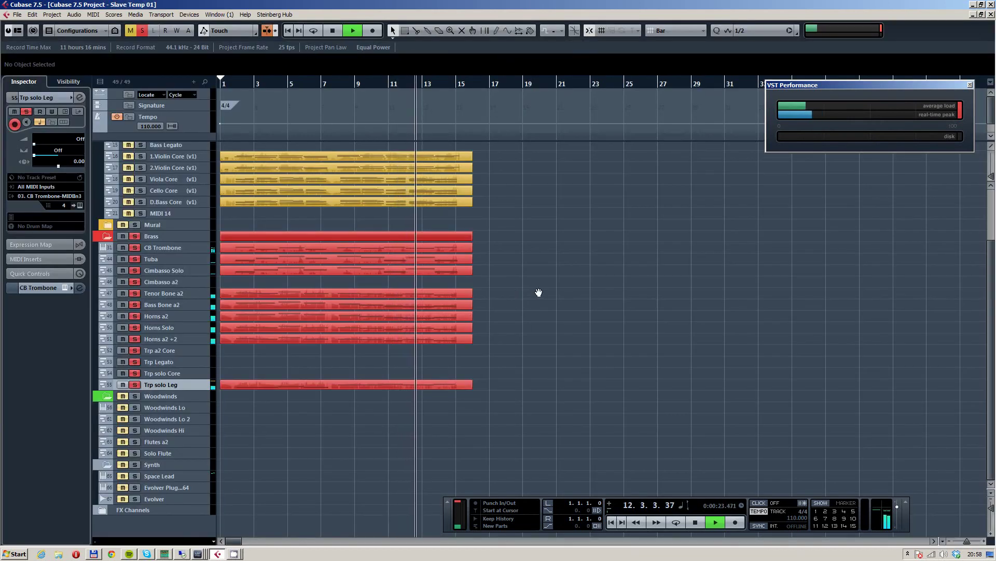
Step: Deactivate all solo states and play the full string and brass arrangement from the beginning
scroll(527, 294, up, 2)
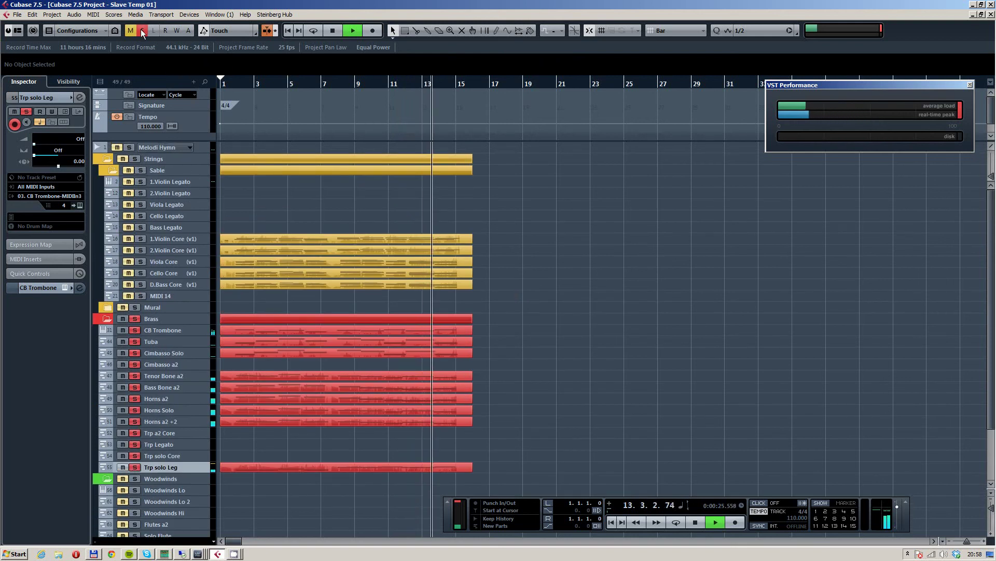
key(space)
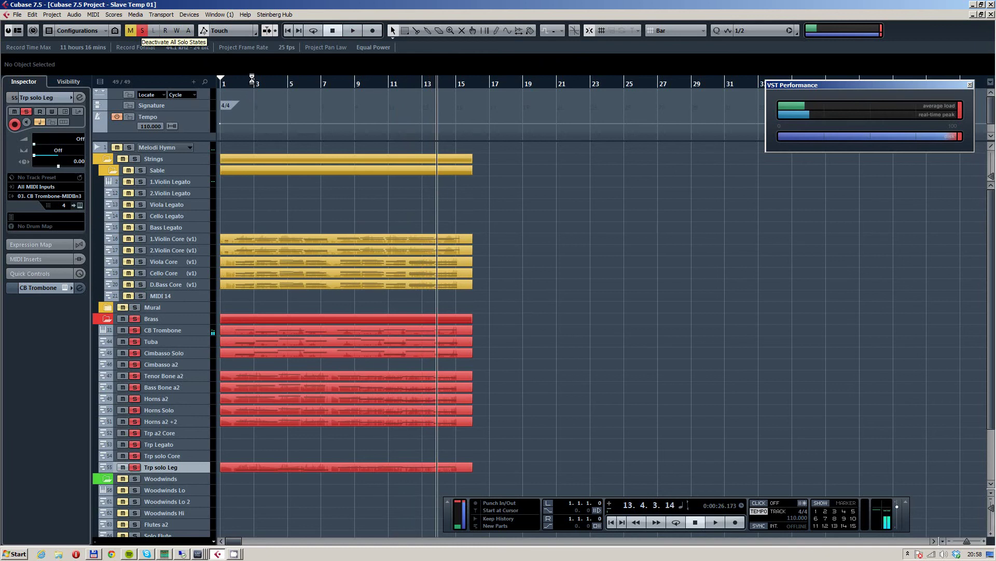
click(142, 31)
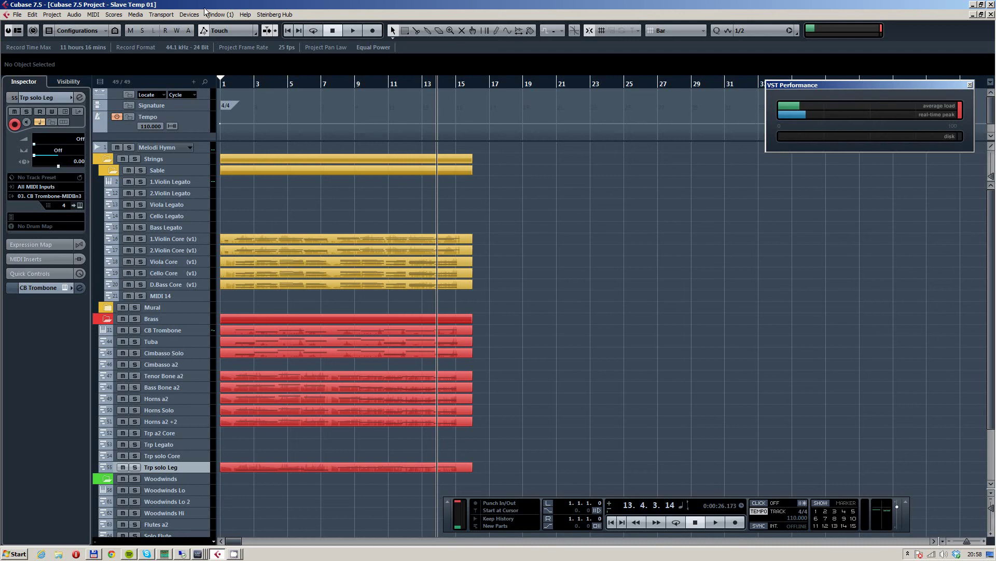
key(Home)
key(space)
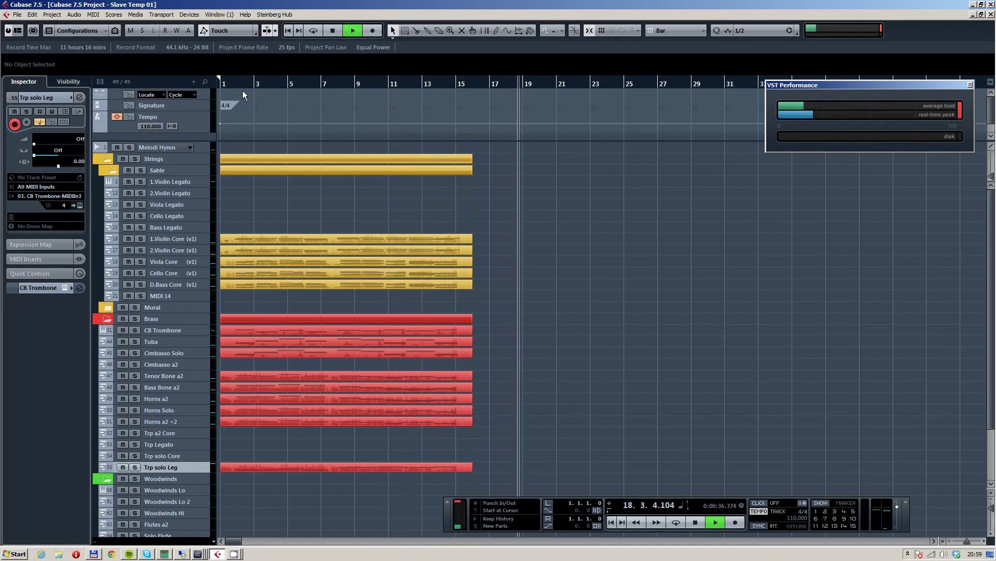
drag(230, 85, 197, 102)
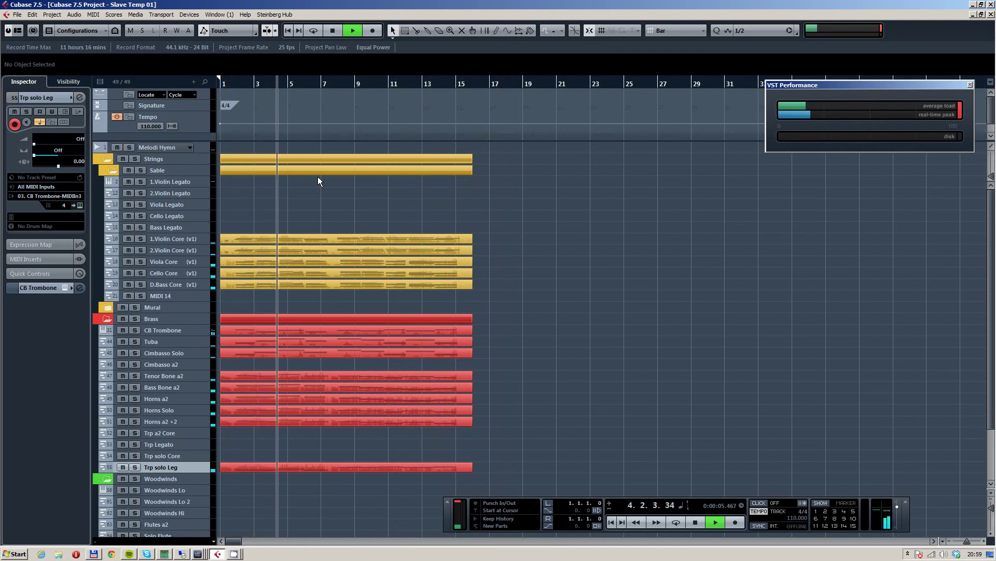
Step: Select the Solo Flute track in the Woodwinds folder during playback and stop the transport
scroll(321, 293, down, 3)
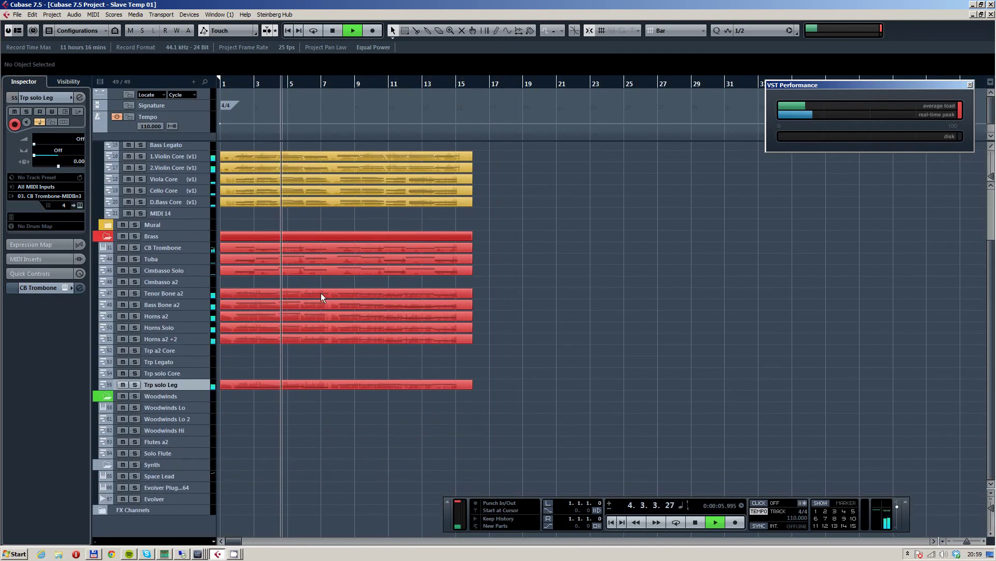
click(210, 440)
click(209, 453)
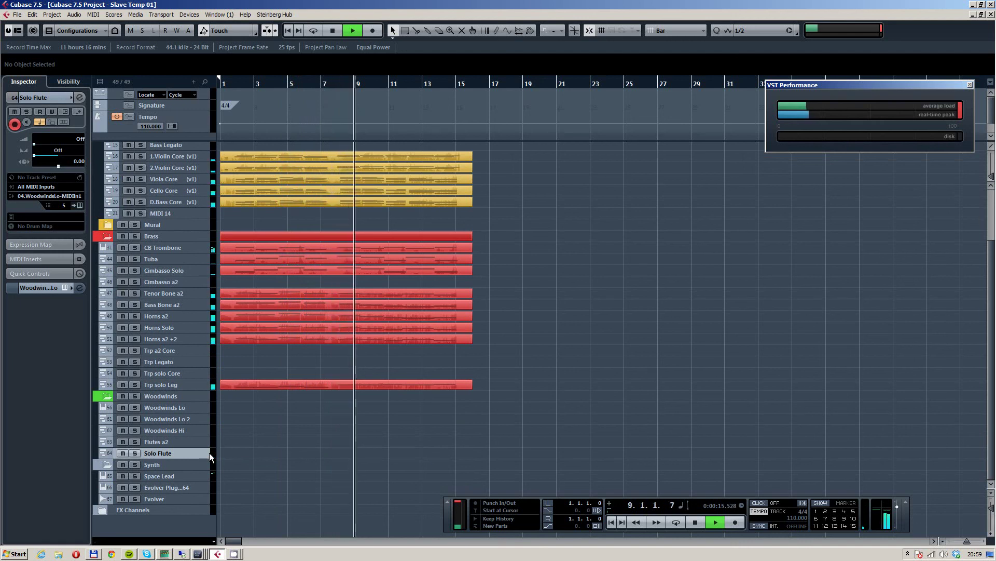
key(space)
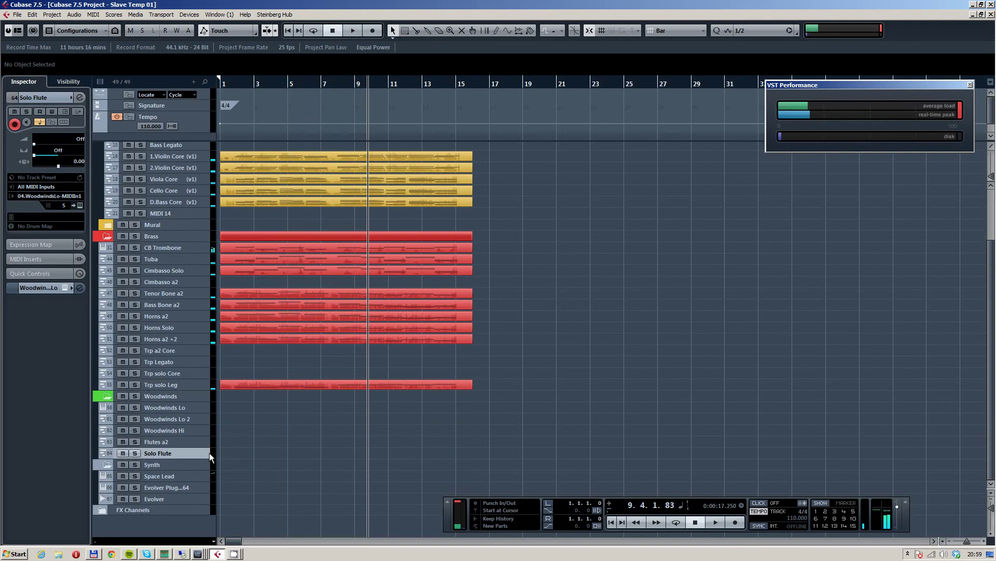
click(222, 83)
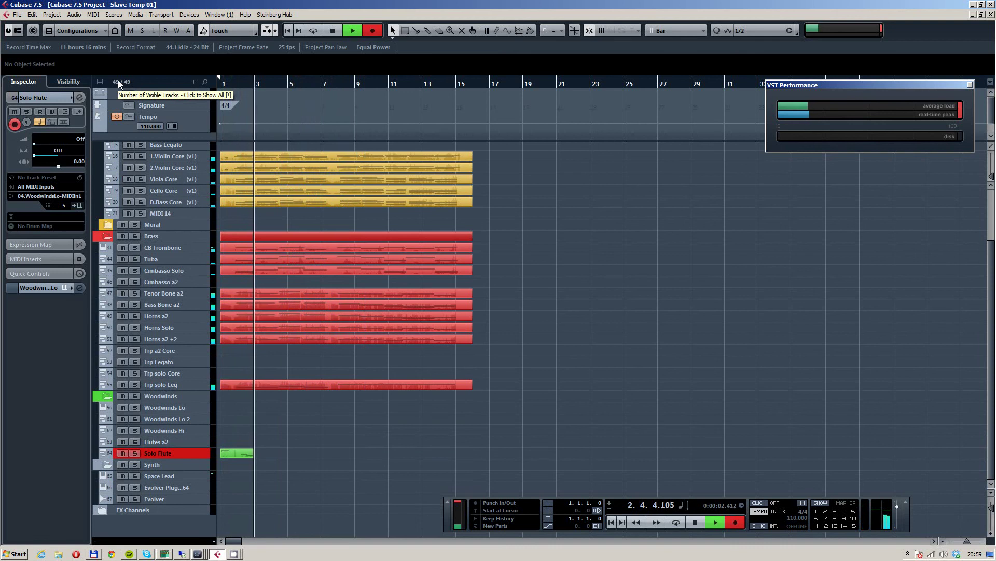
key(space)
key(ctrl+z)
Step: Try a Solo Flute recording over the arrangement from bar 1 to about bar 12 and delete the take
key(KP_Decimal)
key(KP_Multiply)
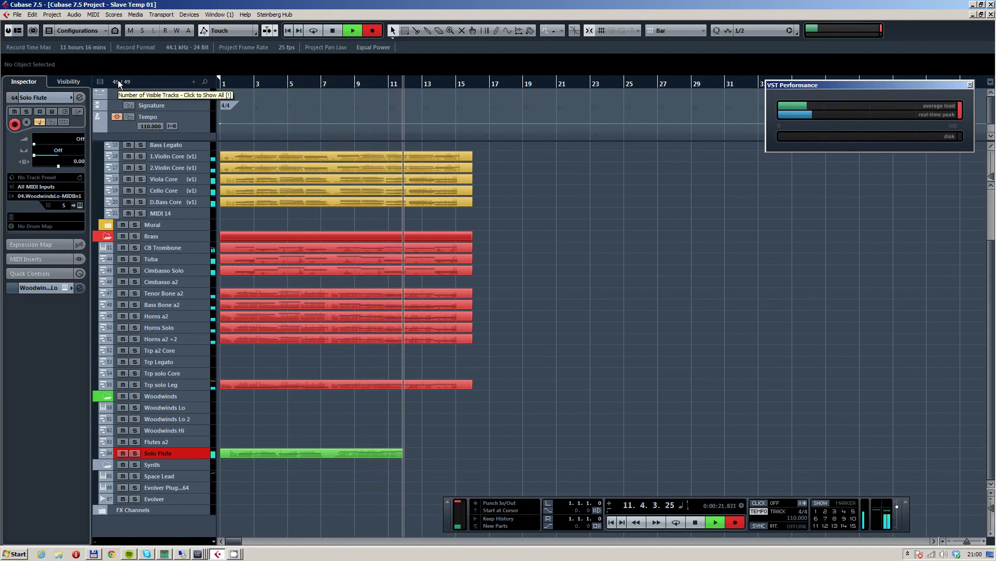
key(space)
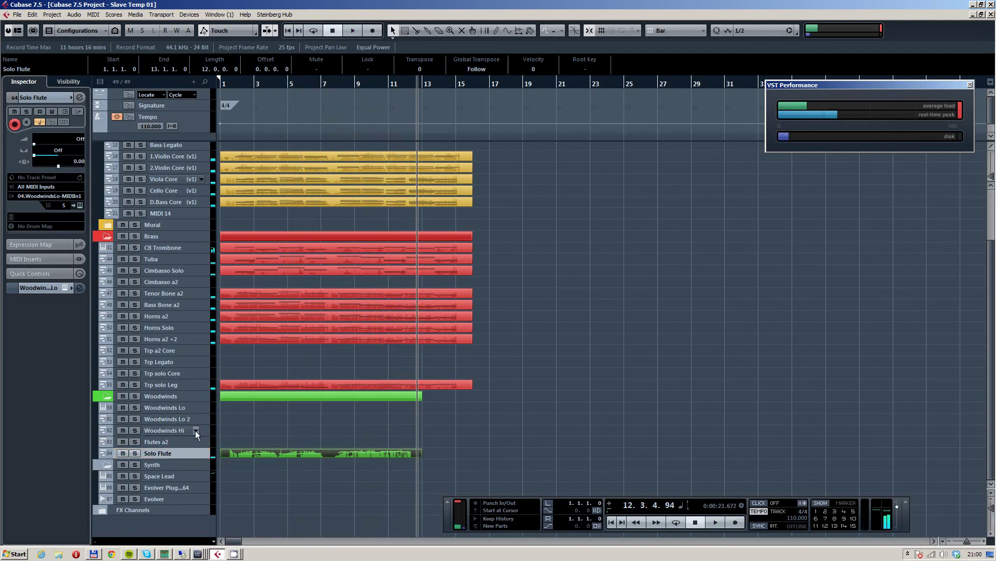
key(Delete)
Step: Try a Flutes a2 recording over the arrangement from bar 1 to about bar 12 and undo the take
click(202, 439)
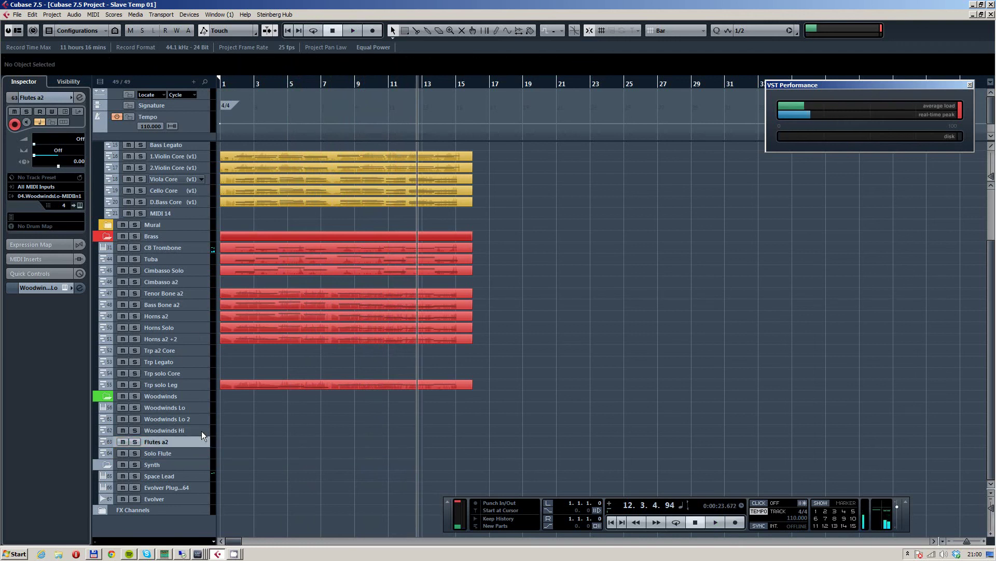
key(KP_Subtract)
key(KP_Decimal)
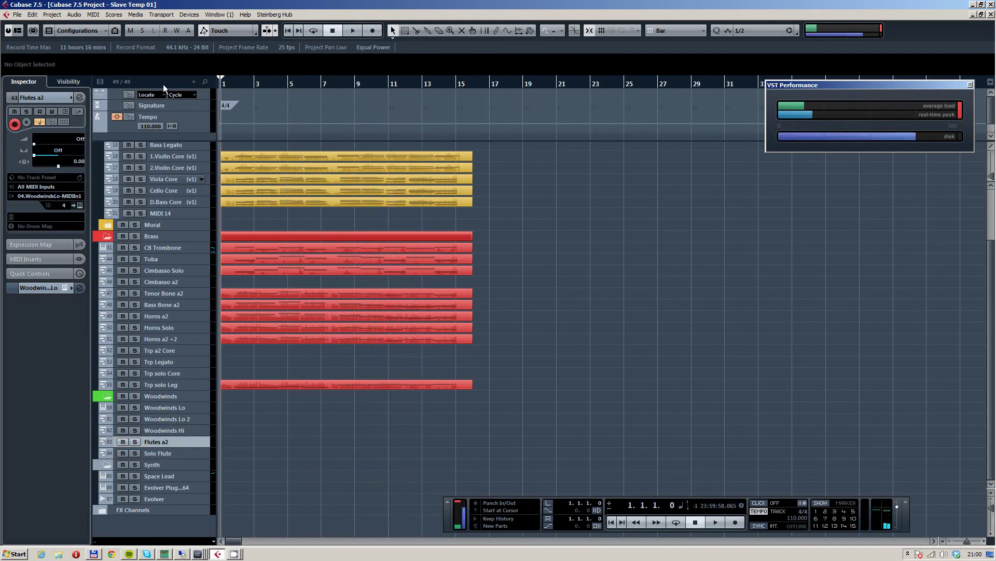
key(KP_Multiply)
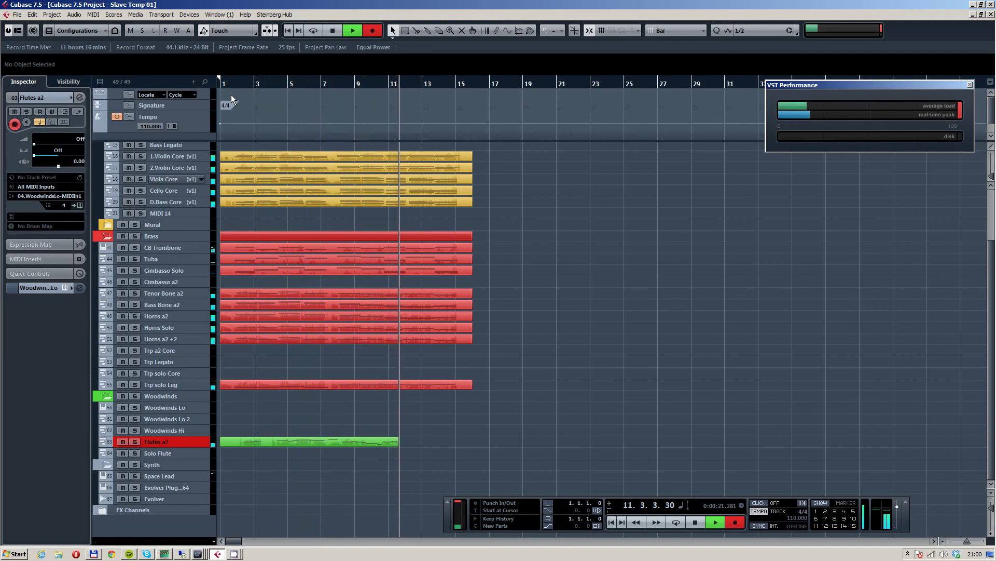
key(space)
key(ctrl+z)
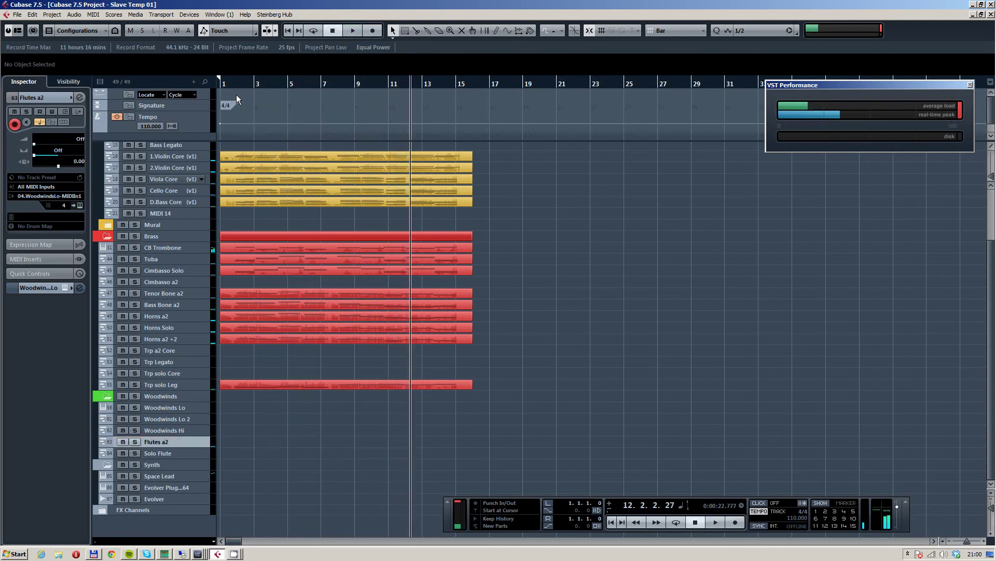
Step: Solo the expanded Sable strings folder and play it from bar 2
scroll(276, 234, up, 3)
scroll(166, 261, up, 1)
click(114, 170)
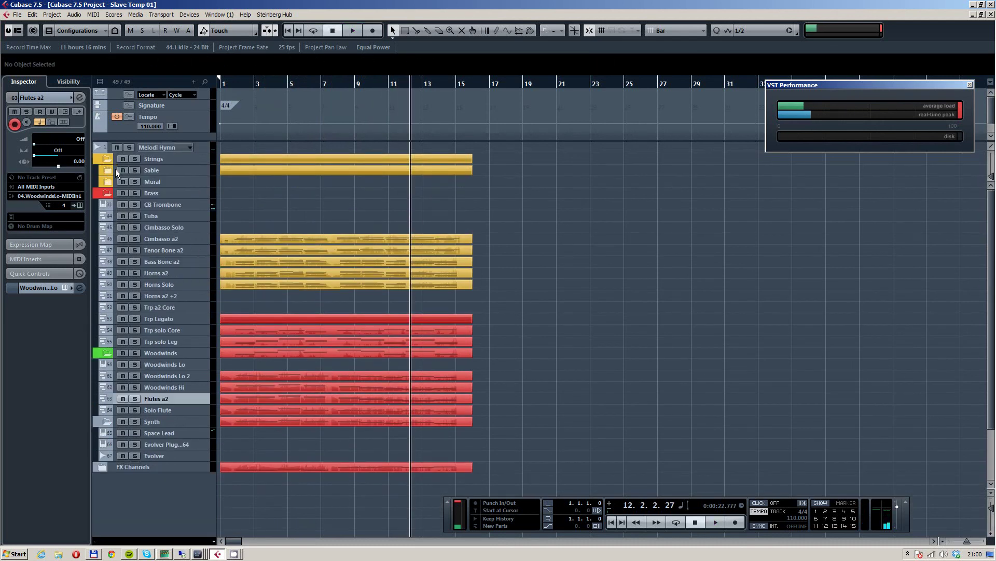
click(109, 170)
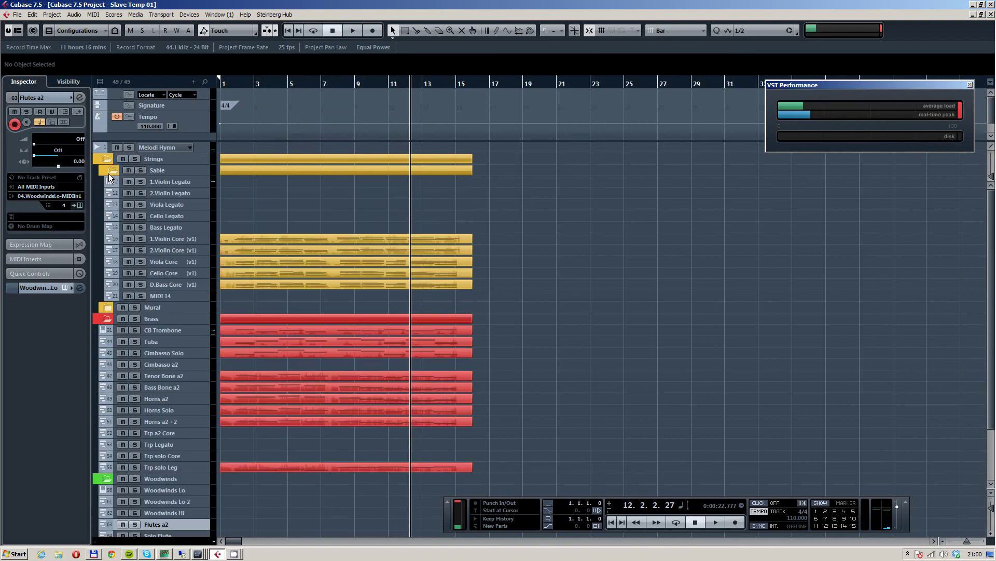
click(238, 83)
click(140, 171)
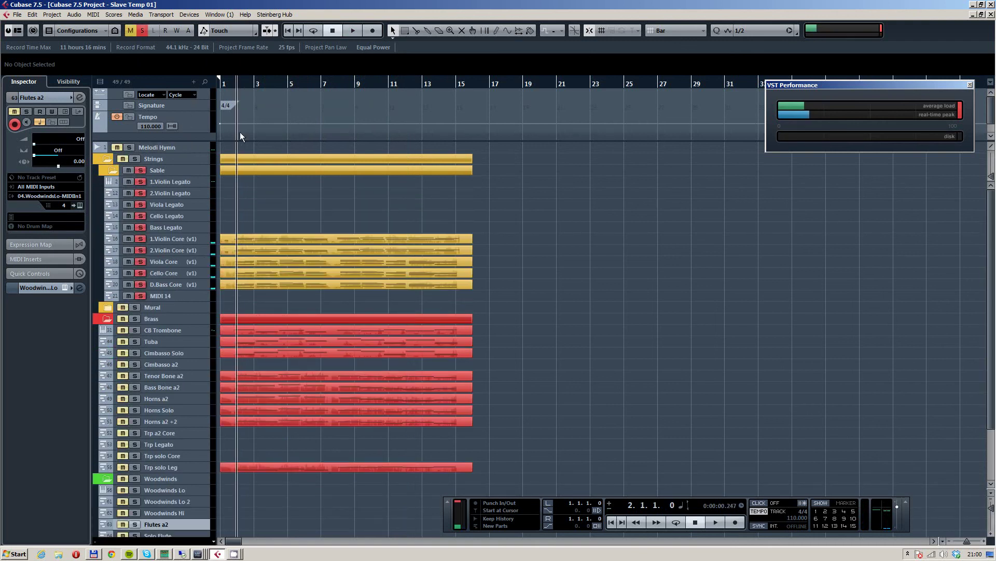
key(space)
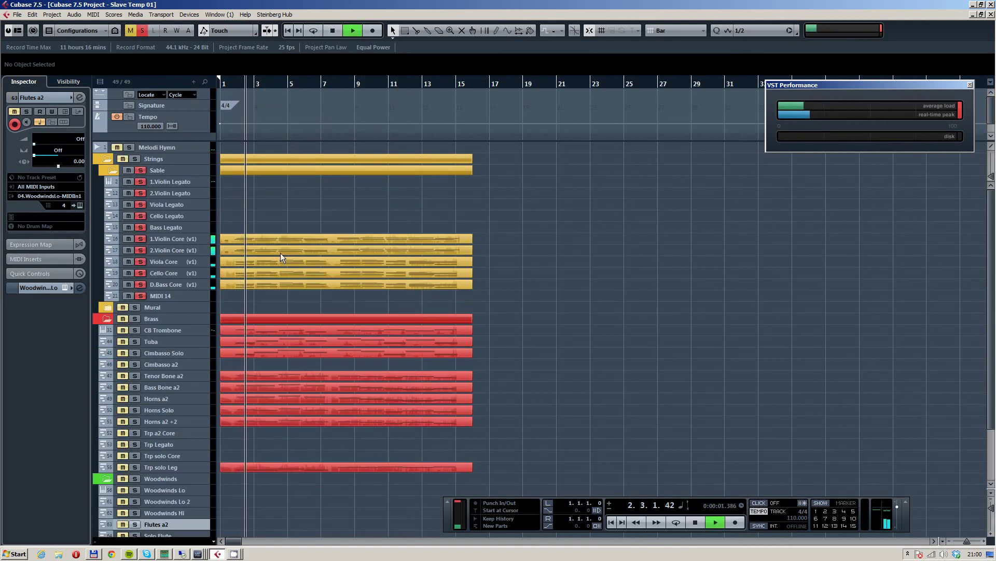
Step: Open the combined Sable string parts in the Key Editor and examine their notes and modulation during playback
scroll(280, 254, up, 2)
drag(269, 229, 342, 212)
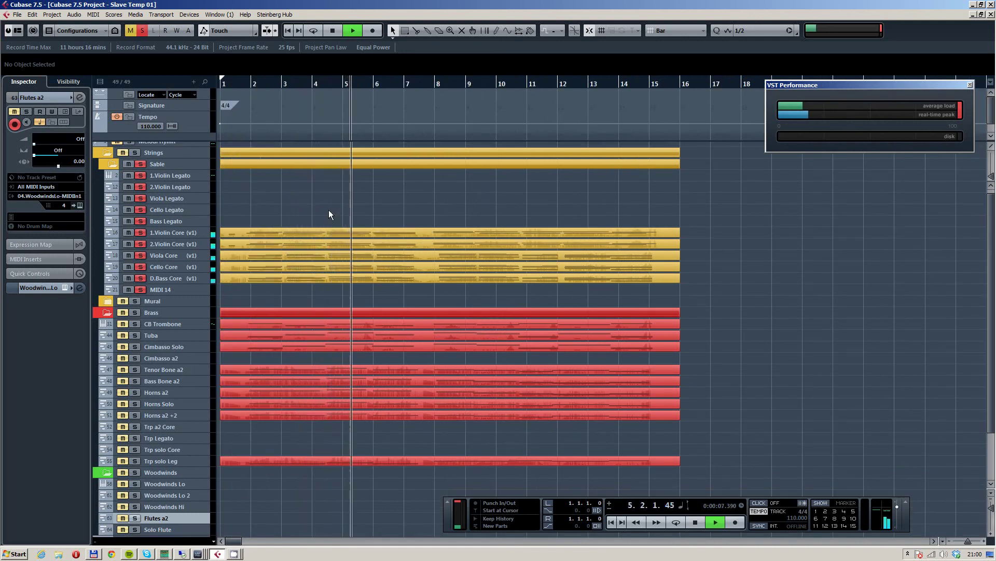
double_click(322, 165)
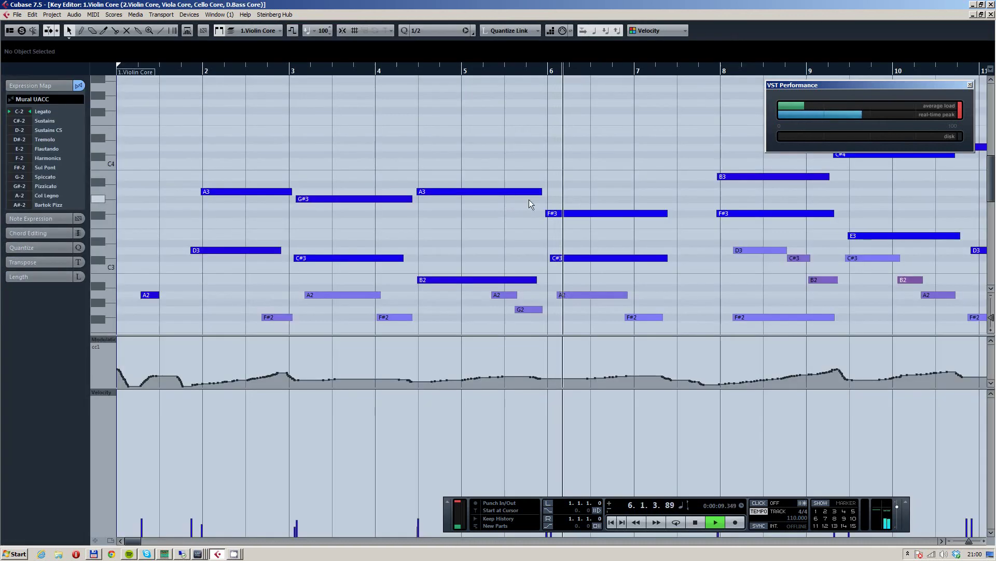
key(g)
scroll(435, 236, down, 3)
scroll(435, 236, up, 2)
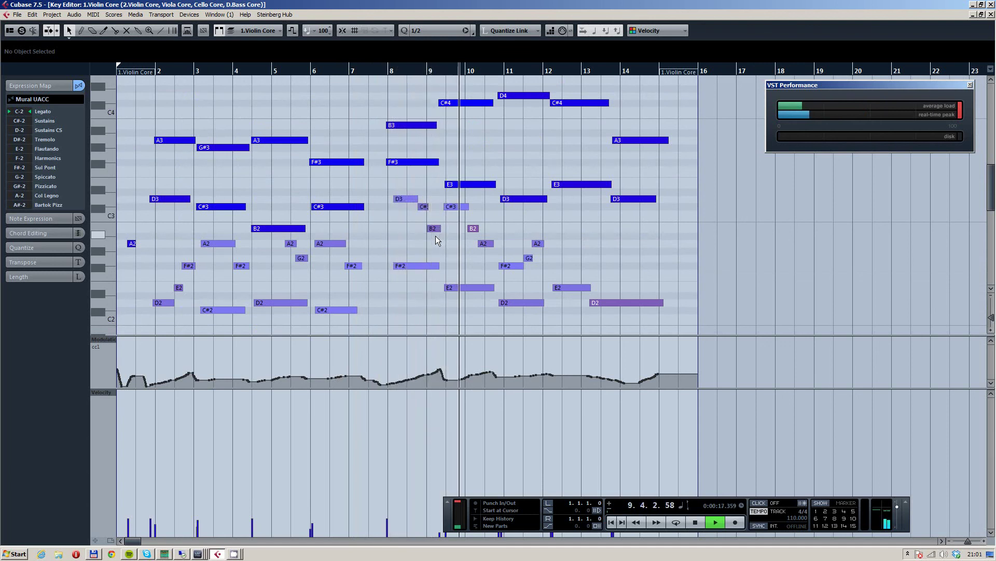
scroll(436, 236, down, 3)
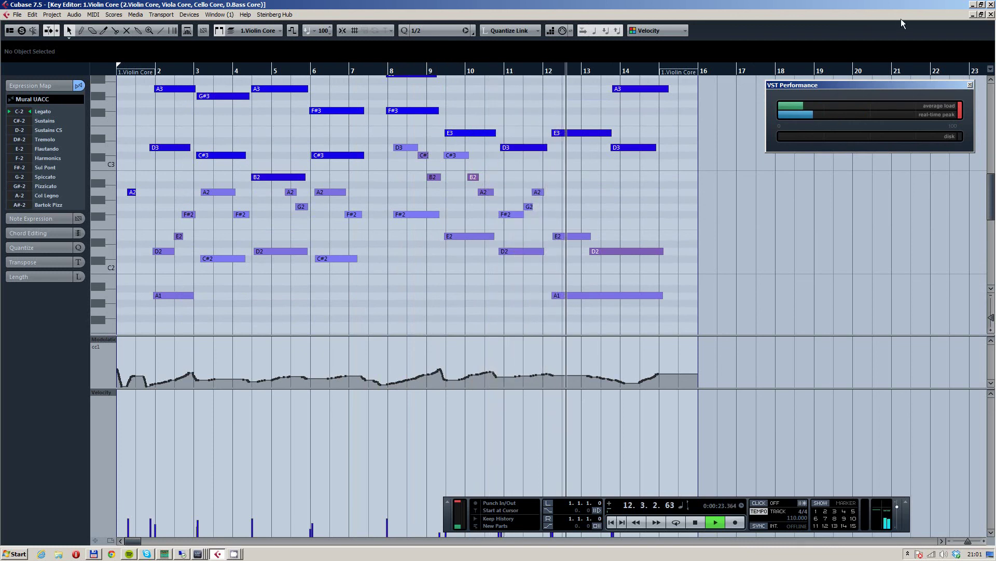
Step: Close the Key Editor, deactivate all solo states and stop playback after hearing the full arrangement
click(992, 14)
key(g)
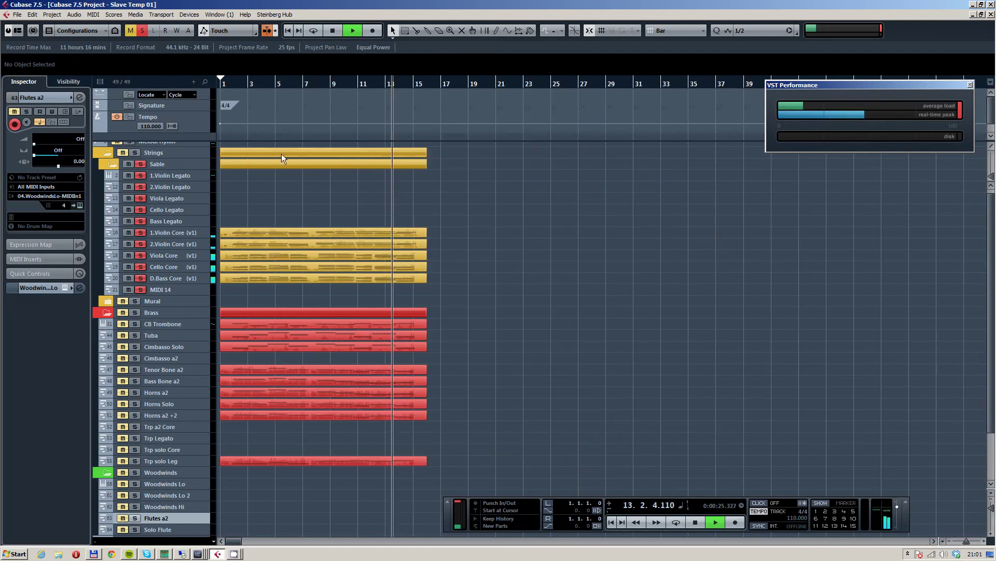
click(140, 30)
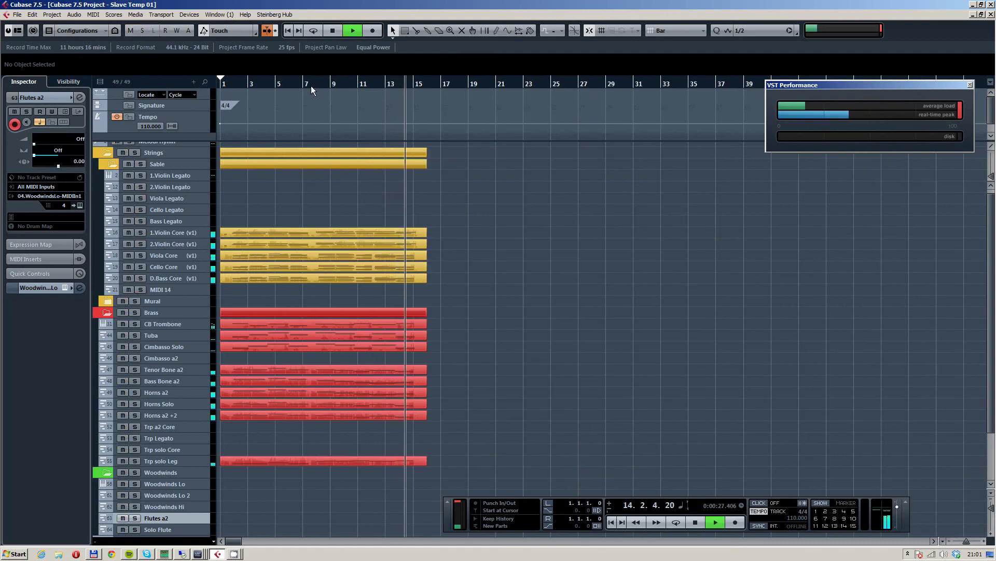
key(space)
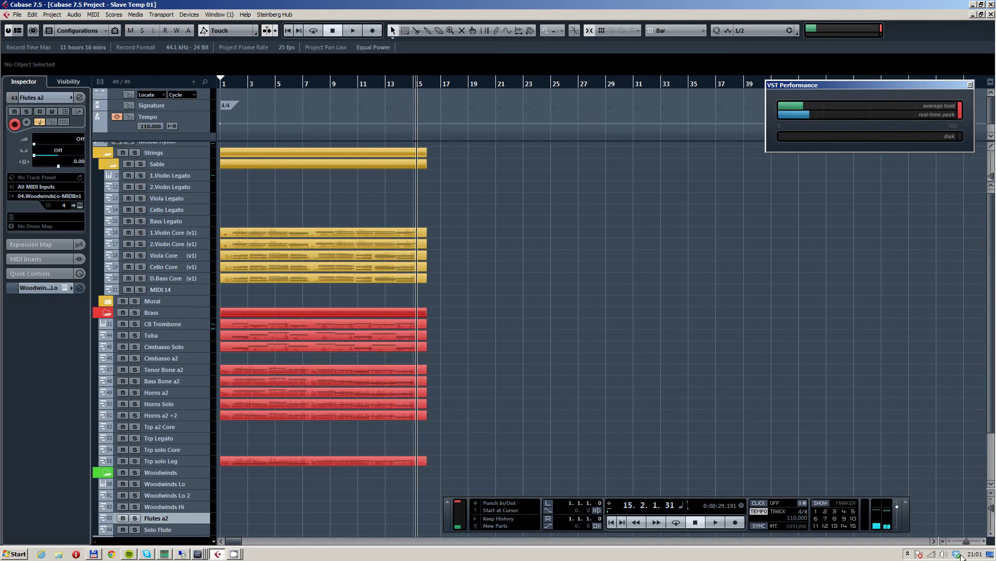
Step: Switch to the Fireface Settings, examine the analog settings and return to the Cubase project
click(908, 553)
click(874, 464)
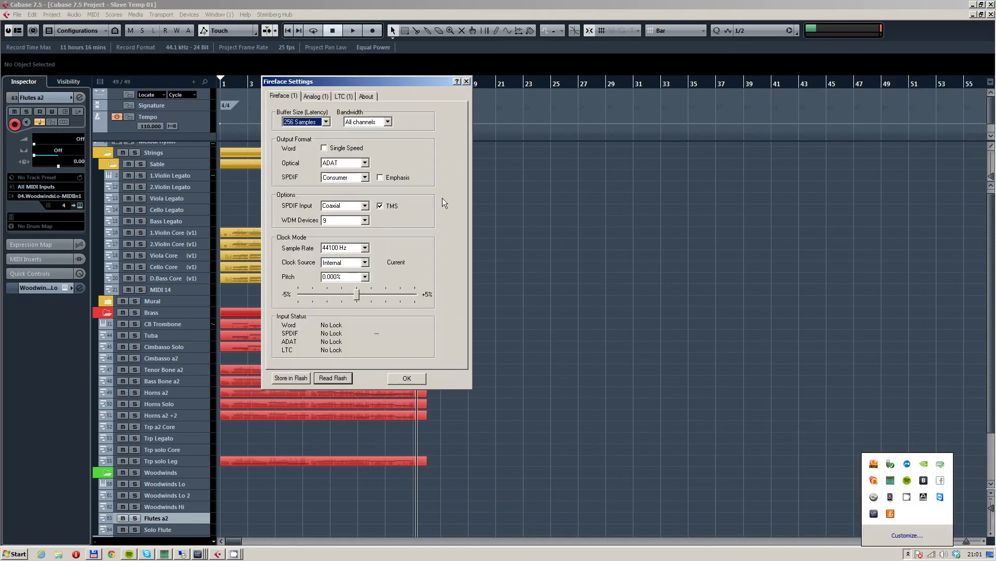
click(307, 97)
drag(314, 181, 348, 185)
click(601, 244)
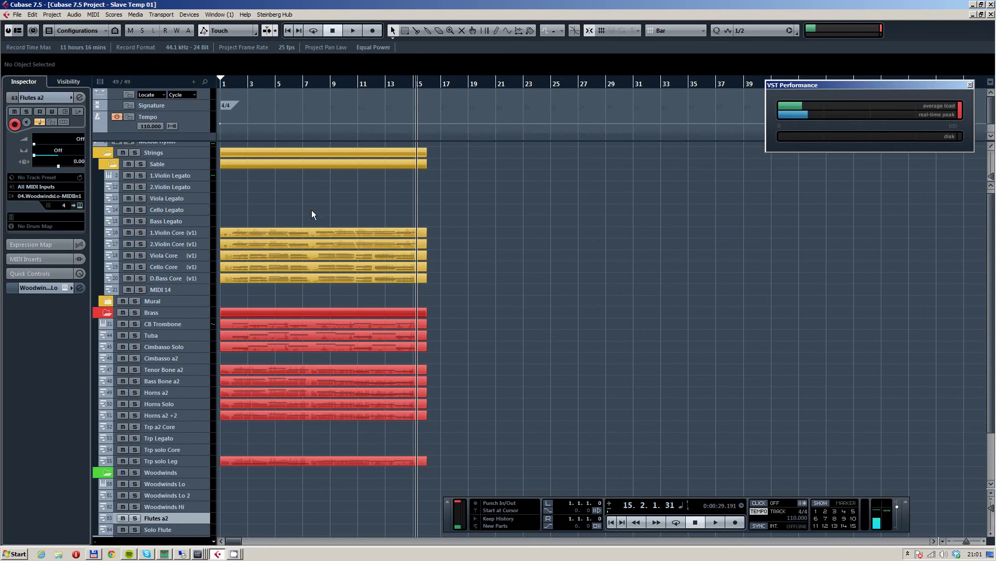
Step: Select the five Core string parts, view the track version options of Viola Legato and dismiss them
scroll(313, 212, up, 1)
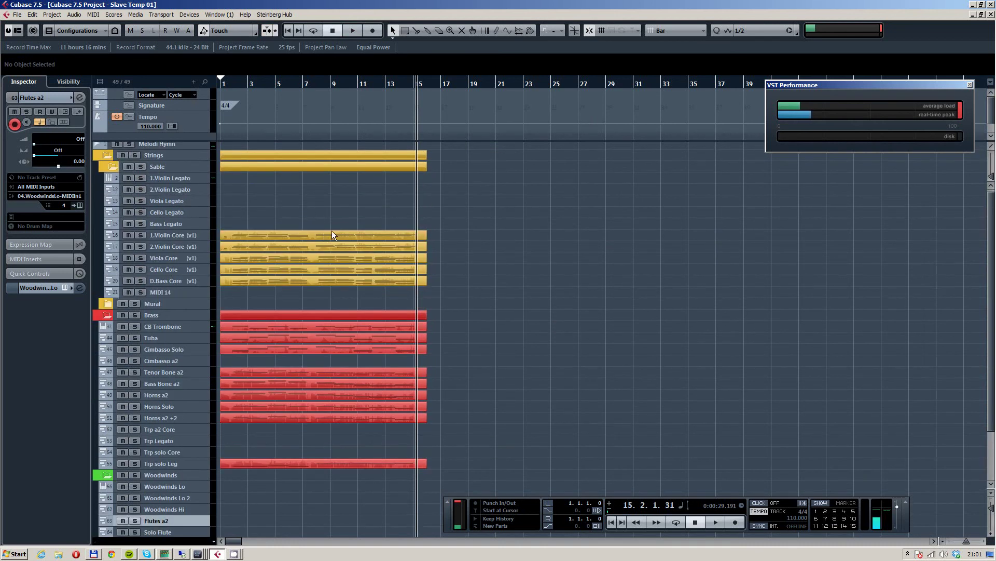
drag(332, 230, 306, 289)
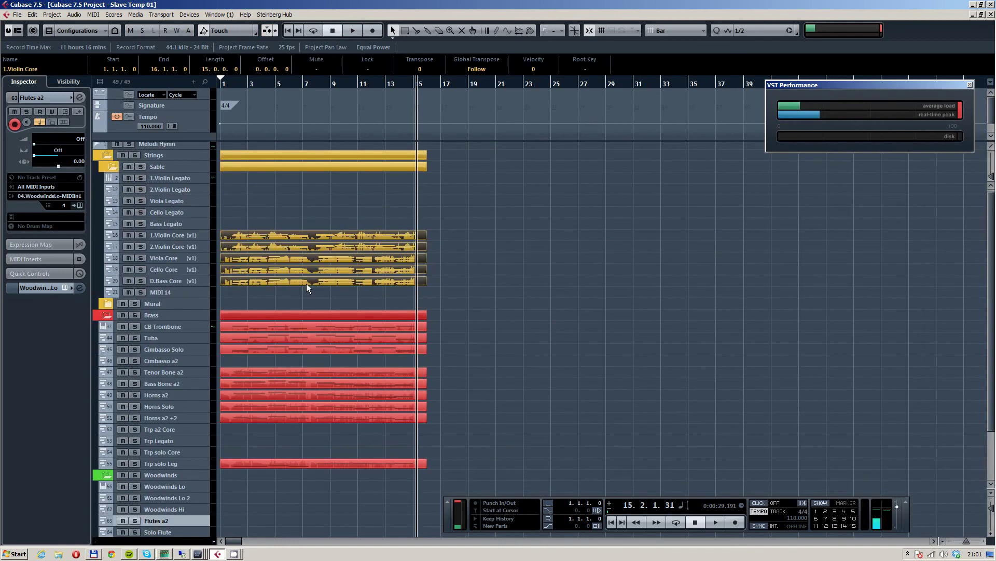
click(207, 258)
click(207, 268)
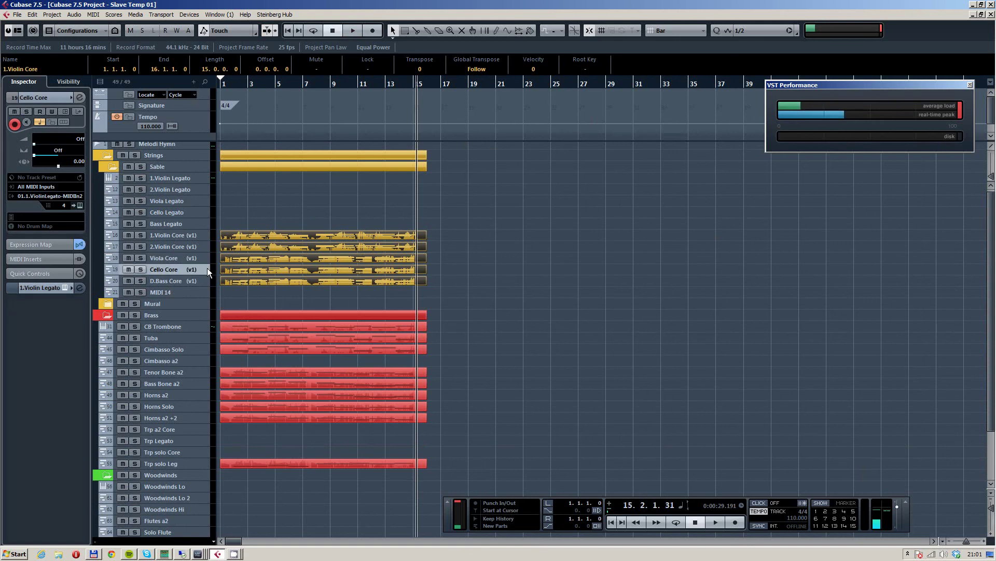
click(208, 213)
click(204, 199)
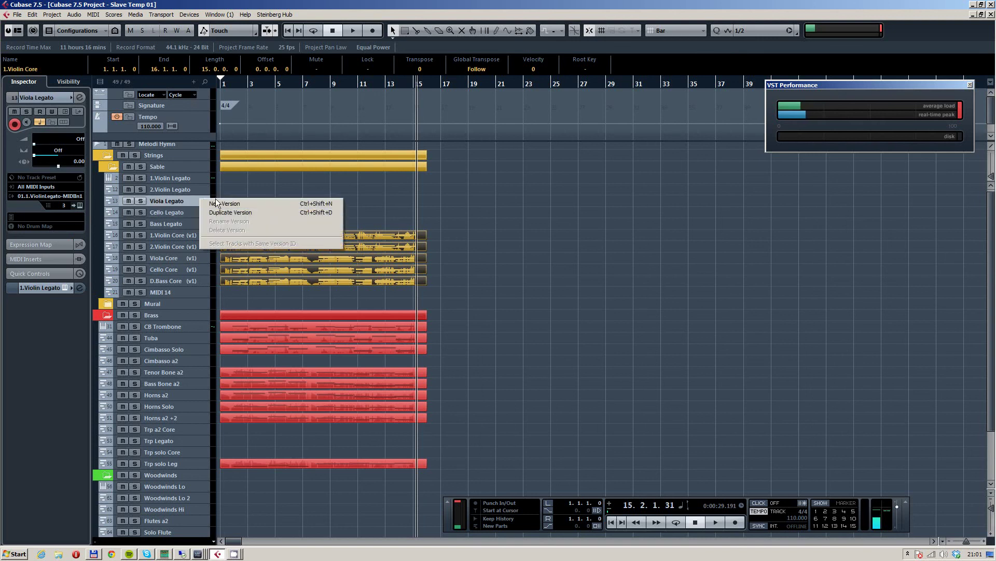
click(235, 191)
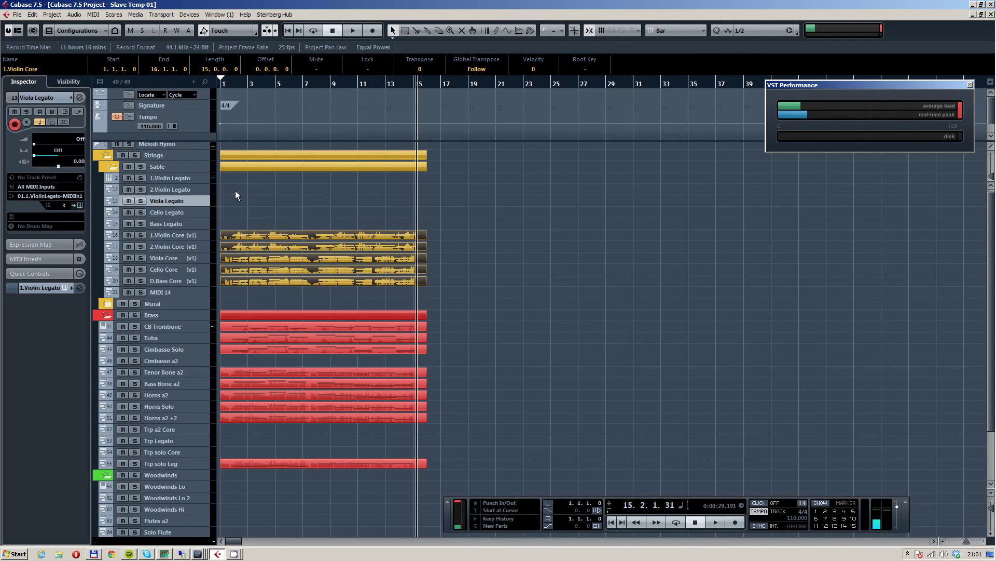
Step: Clear the part selection and select the 1.Violin Core track
click(266, 215)
click(208, 235)
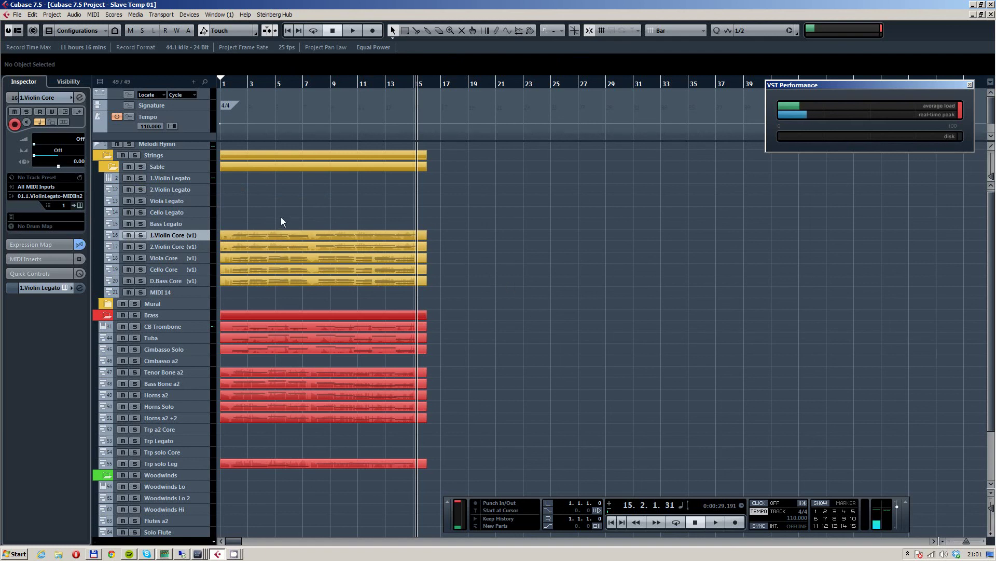
scroll(282, 217, up, 1)
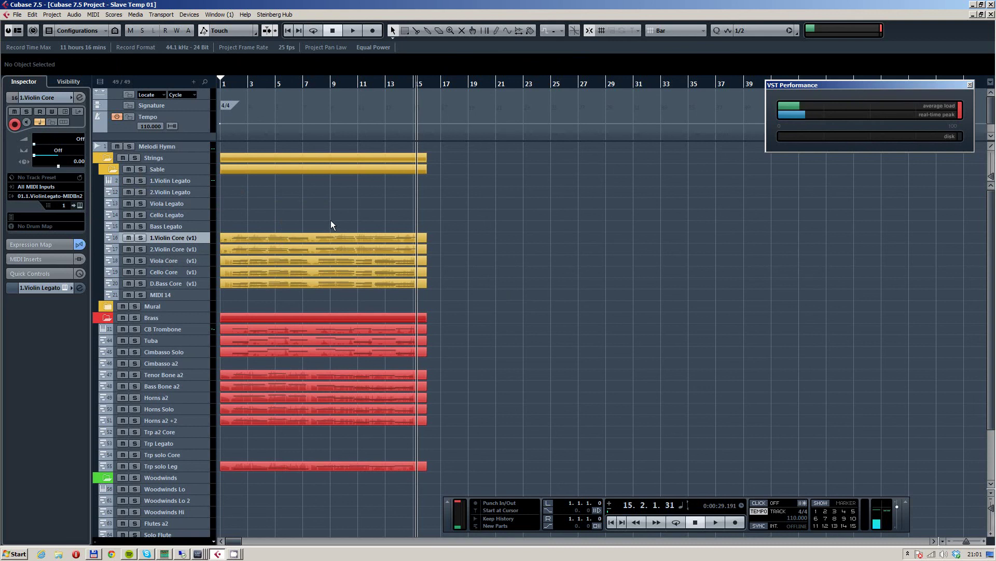